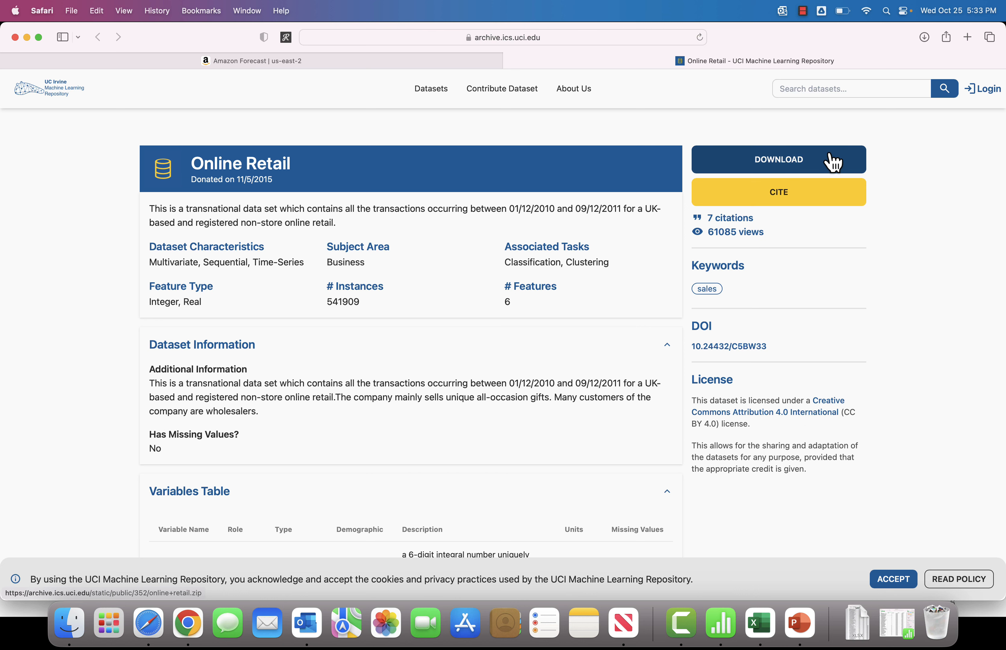
Step: Check the Downloads folder for the downloaded Online Retail data files
click(67, 625)
click(383, 366)
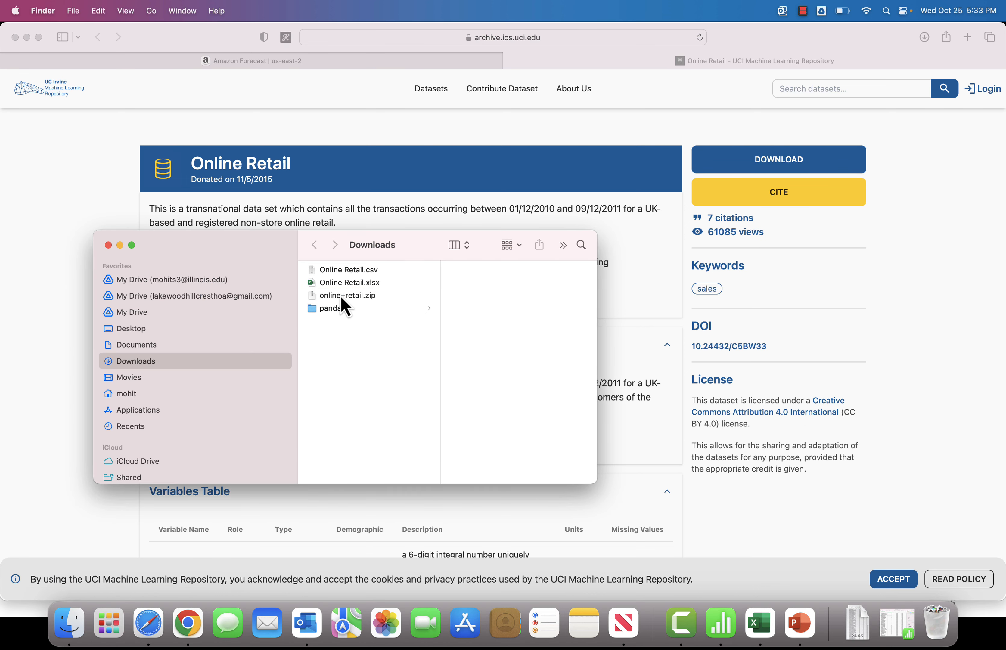
click(355, 283)
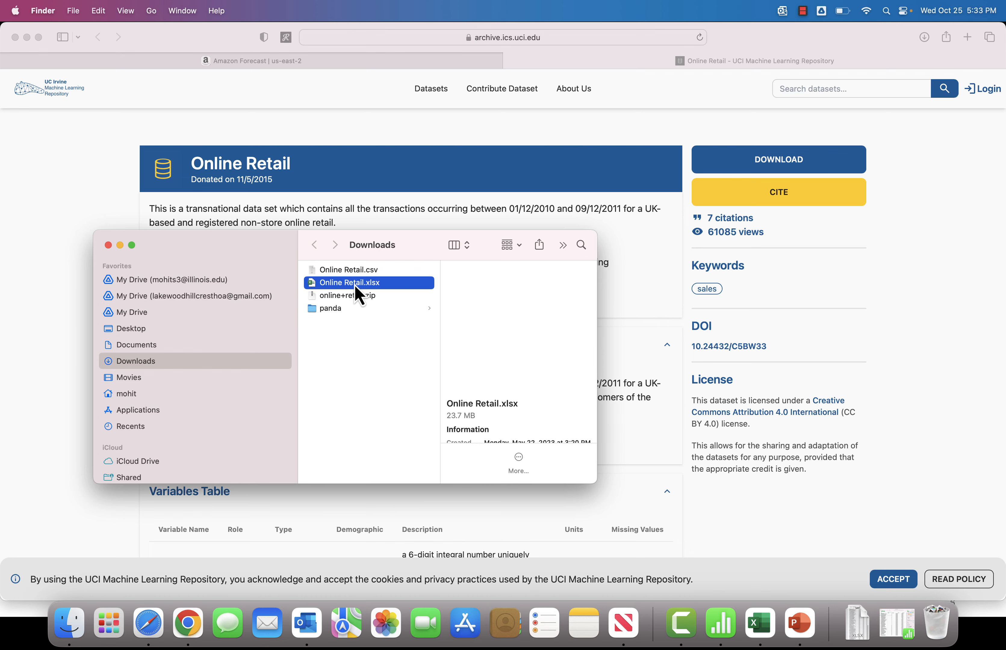
click(38, 190)
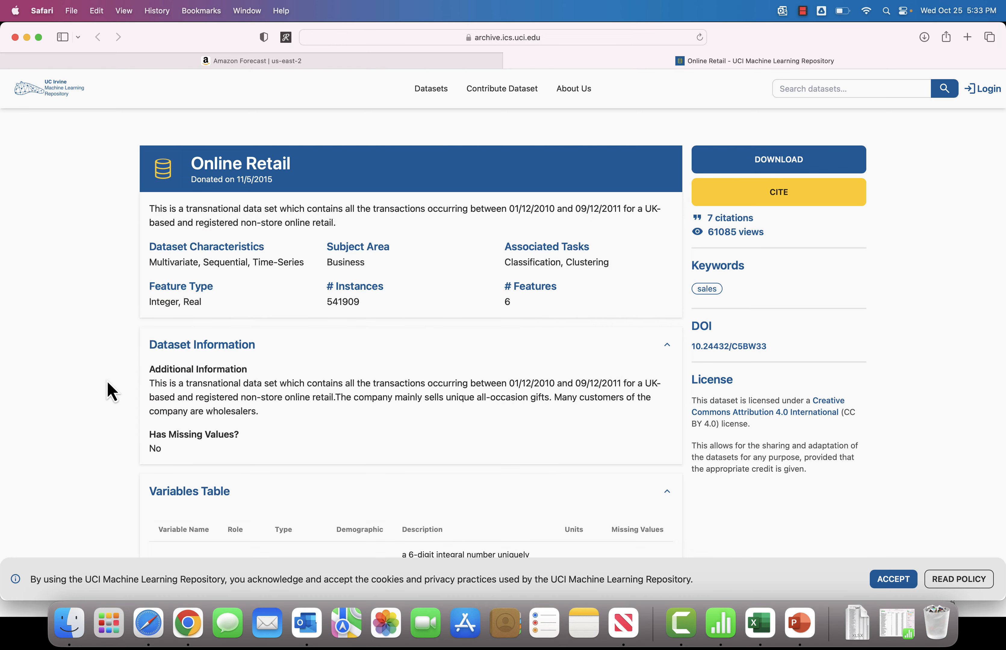
Step: Review the dataset's variables table, highlighting the InvoiceNo and StockCode variable names
scroll(107, 382, down, 5)
scroll(107, 379, down, 3)
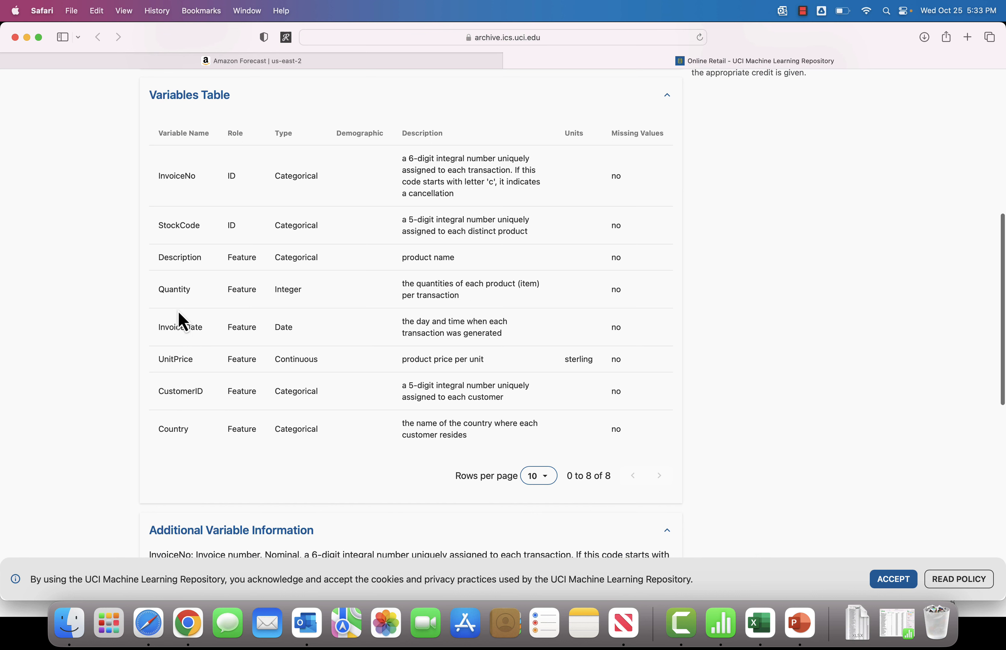
double_click(180, 176)
click(179, 225)
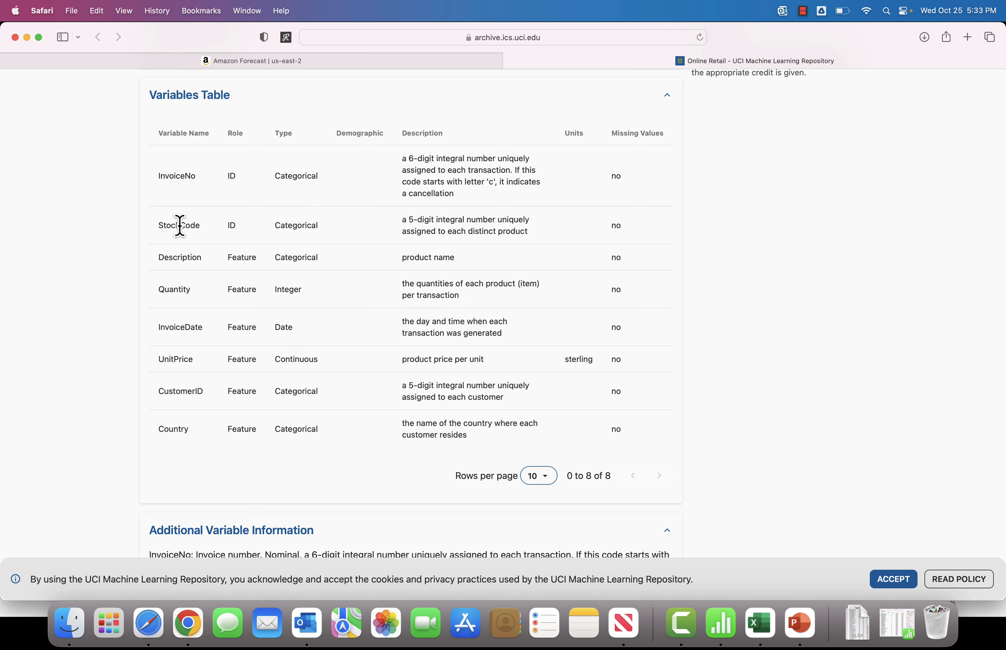
double_click(180, 225)
scroll(180, 225, up, 5)
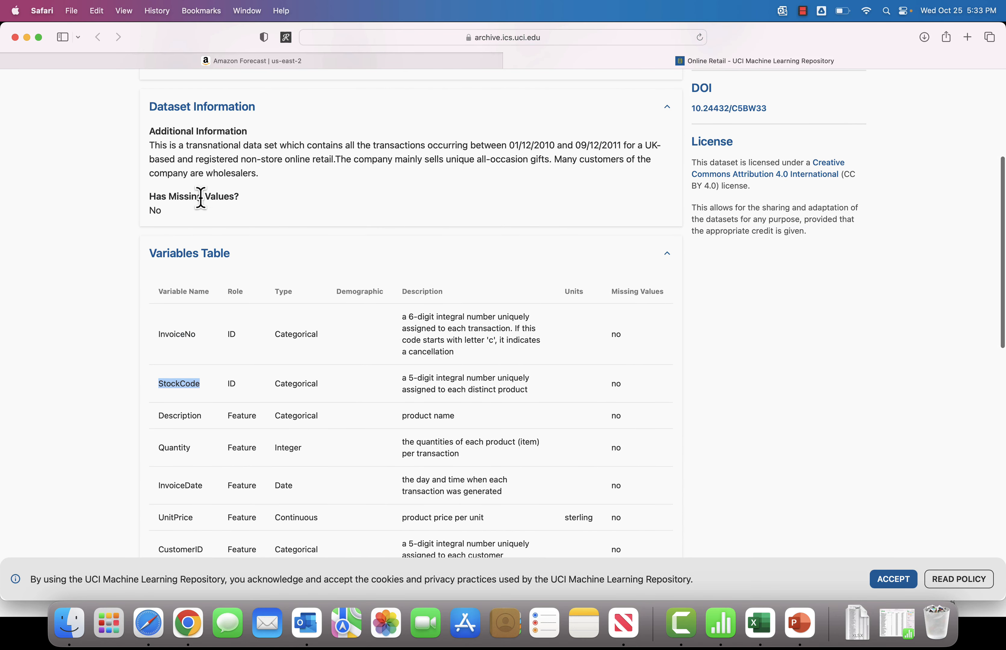
Step: Read the dataset description, highlighting the transaction date range and the non-store online retail wording
click(361, 159)
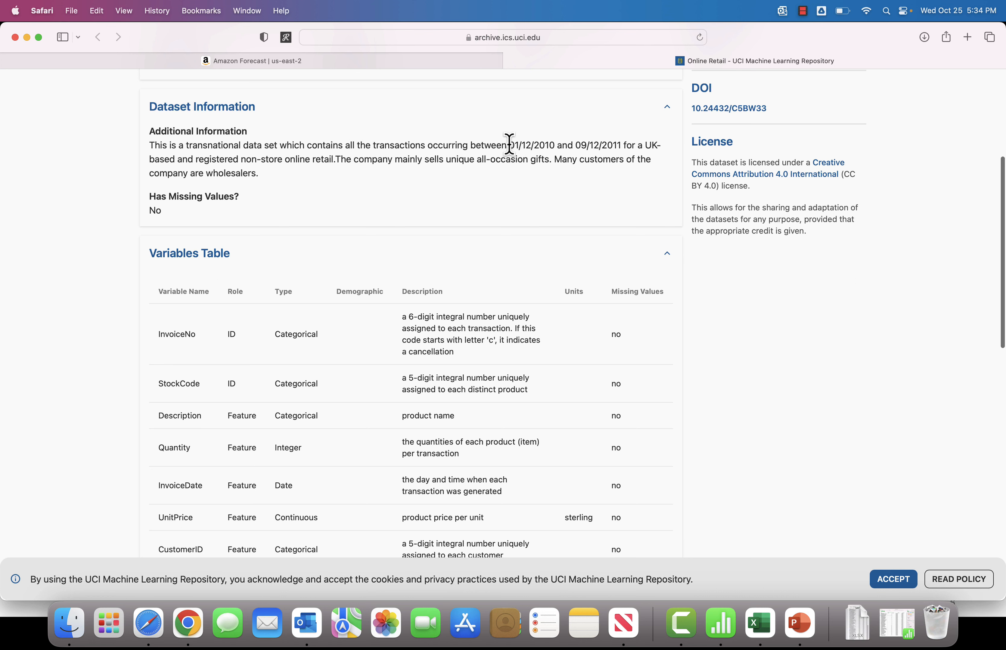
drag(507, 146, 635, 146)
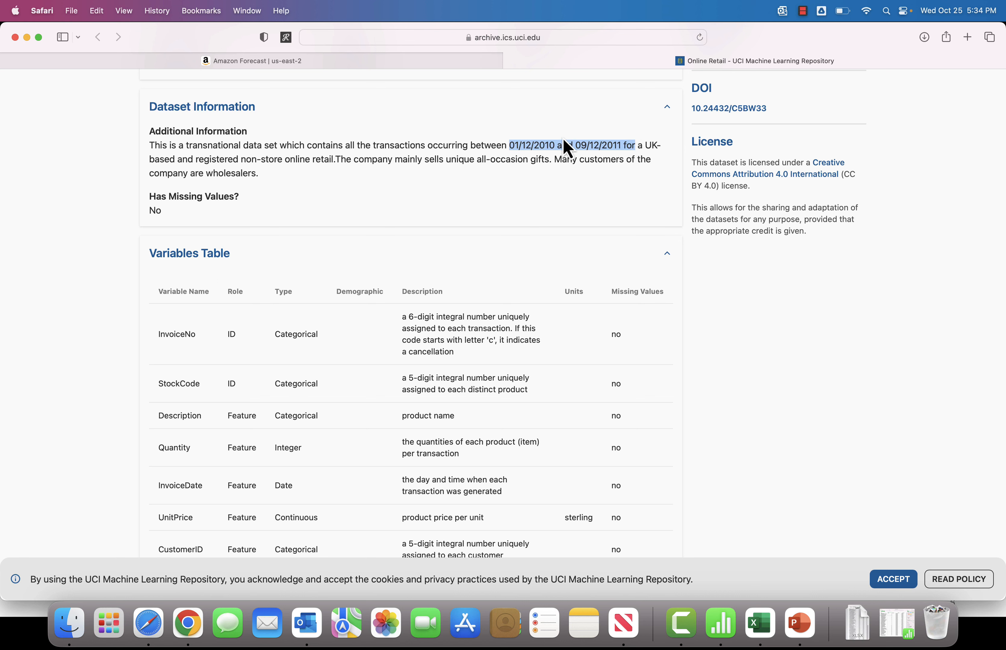
click(401, 153)
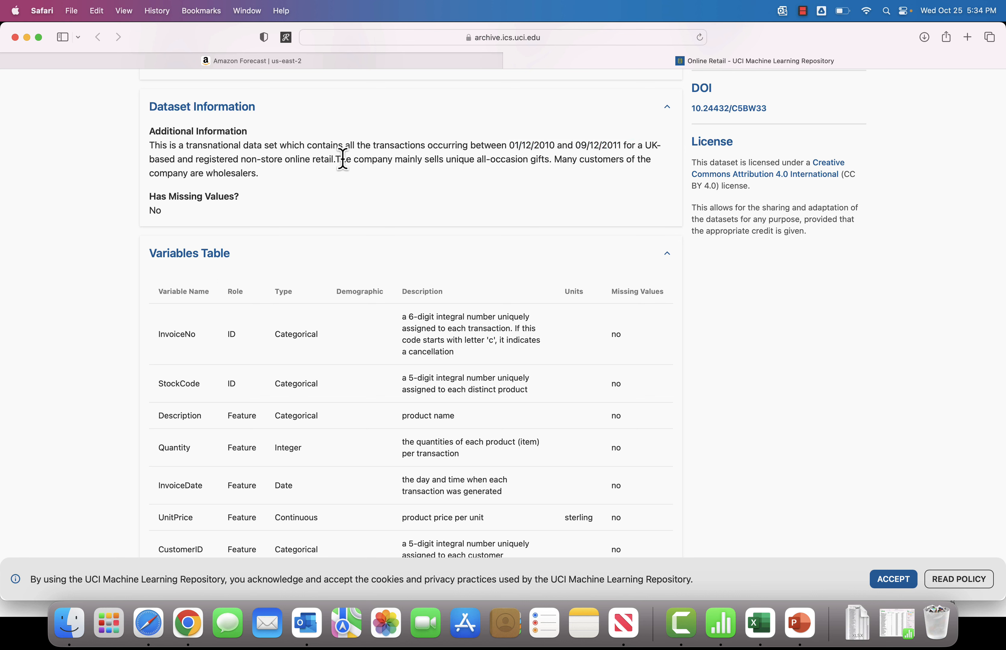
drag(410, 160, 549, 161)
scroll(84, 309, down, 5)
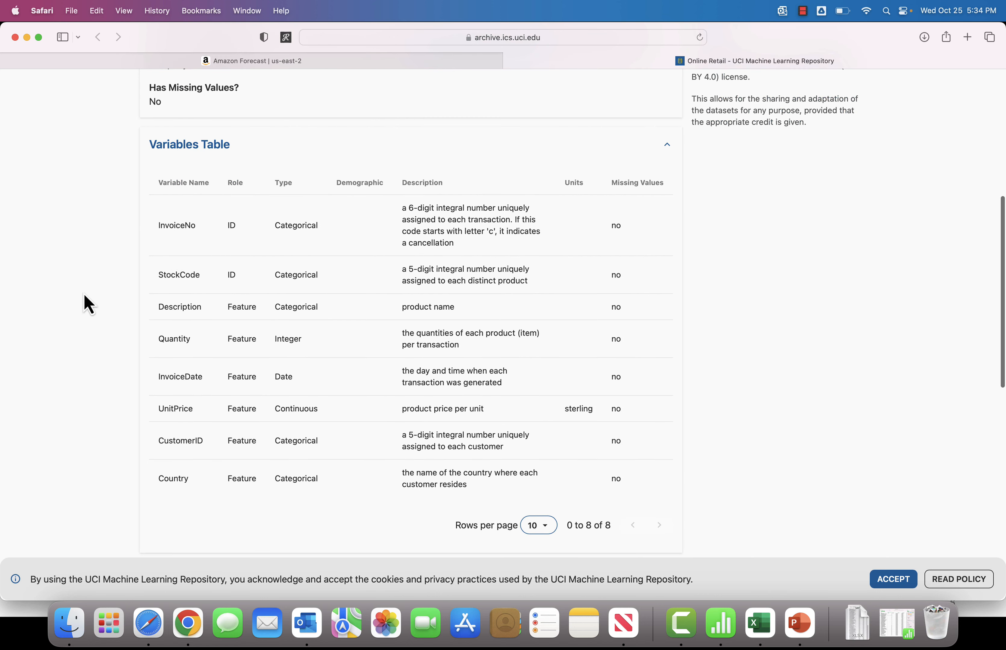
Step: Go through the variable names in the table one by one, from InvoiceNo down to UnitPrice
double_click(179, 224)
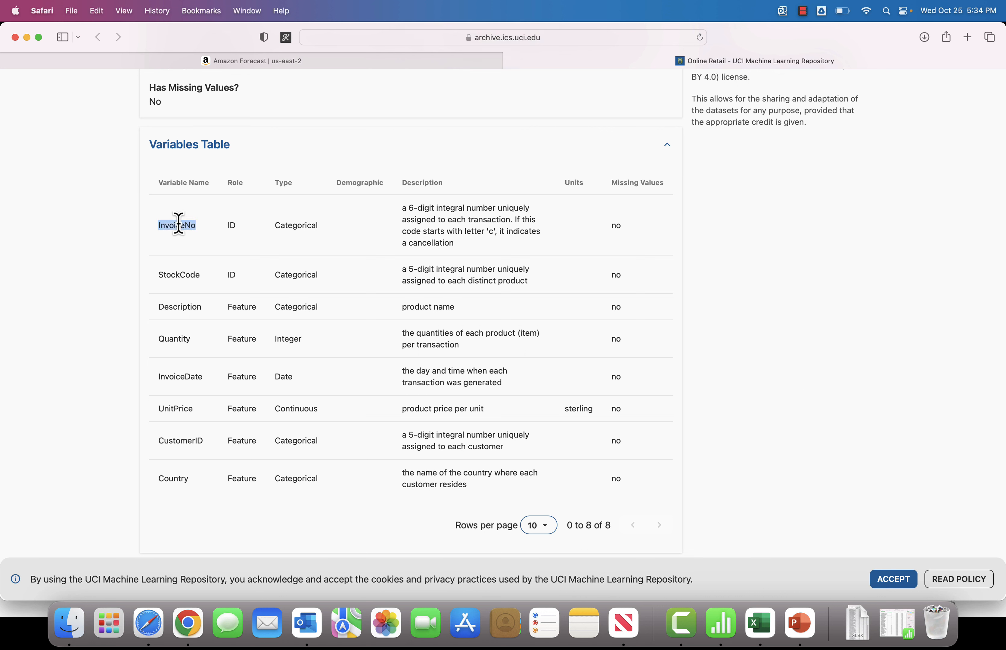
double_click(183, 275)
triple_click(183, 275)
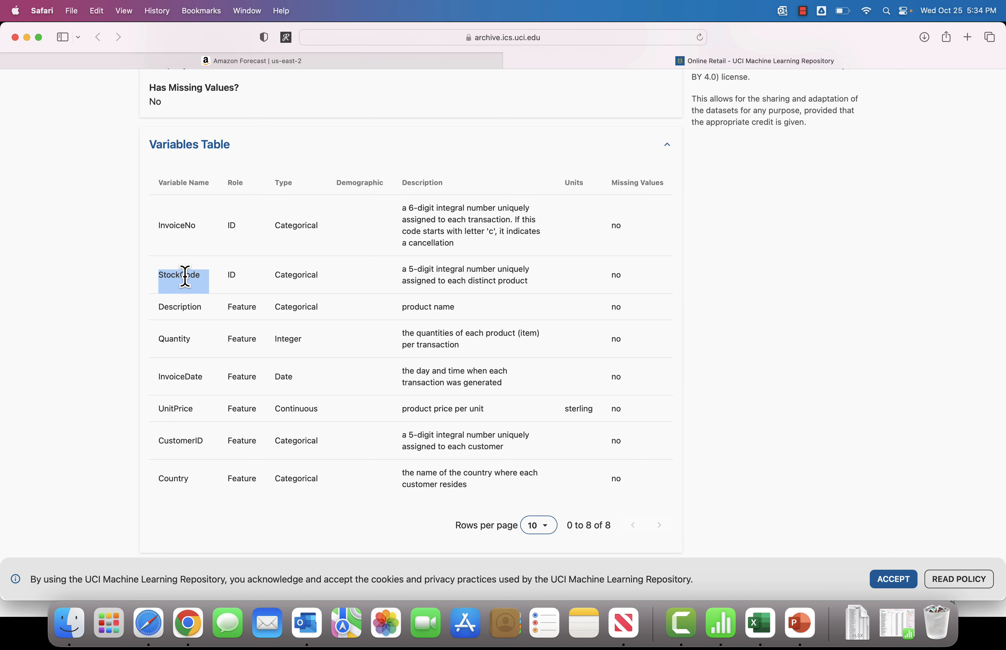
double_click(182, 304)
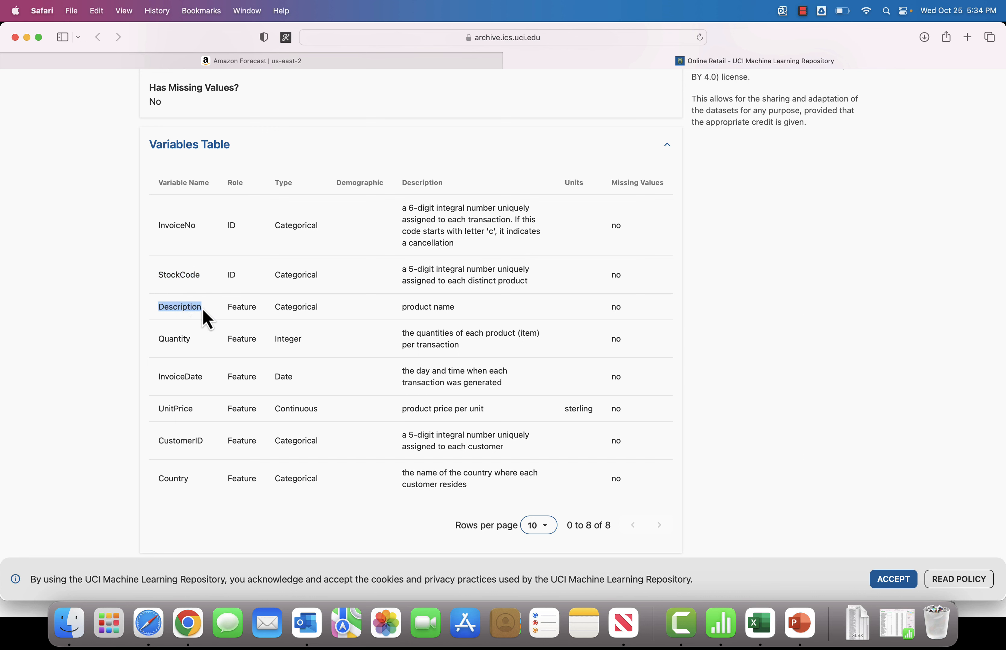
double_click(177, 339)
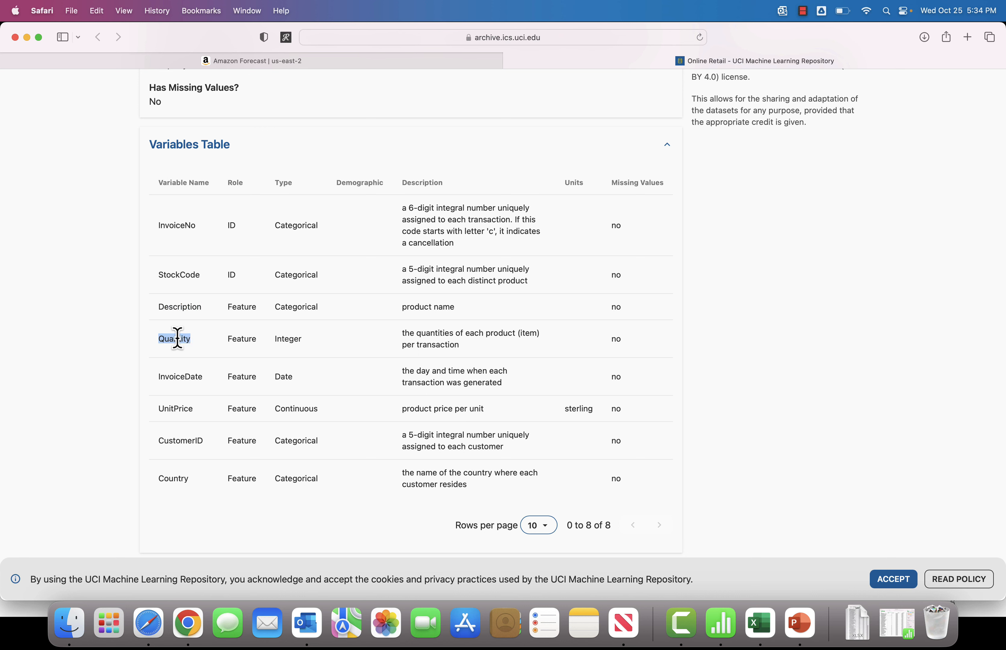
double_click(181, 377)
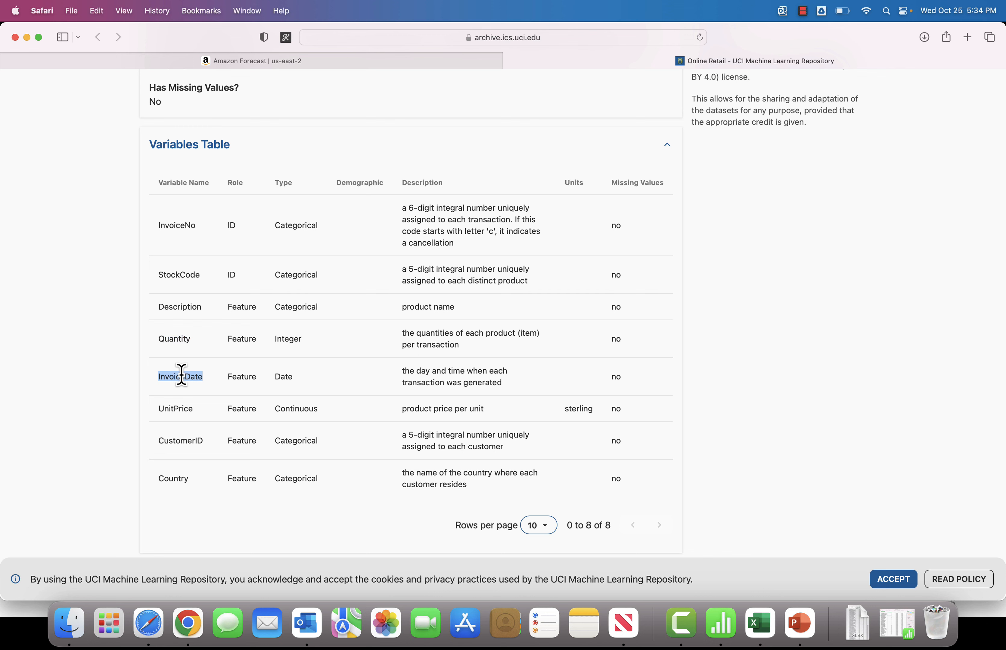
triple_click(175, 408)
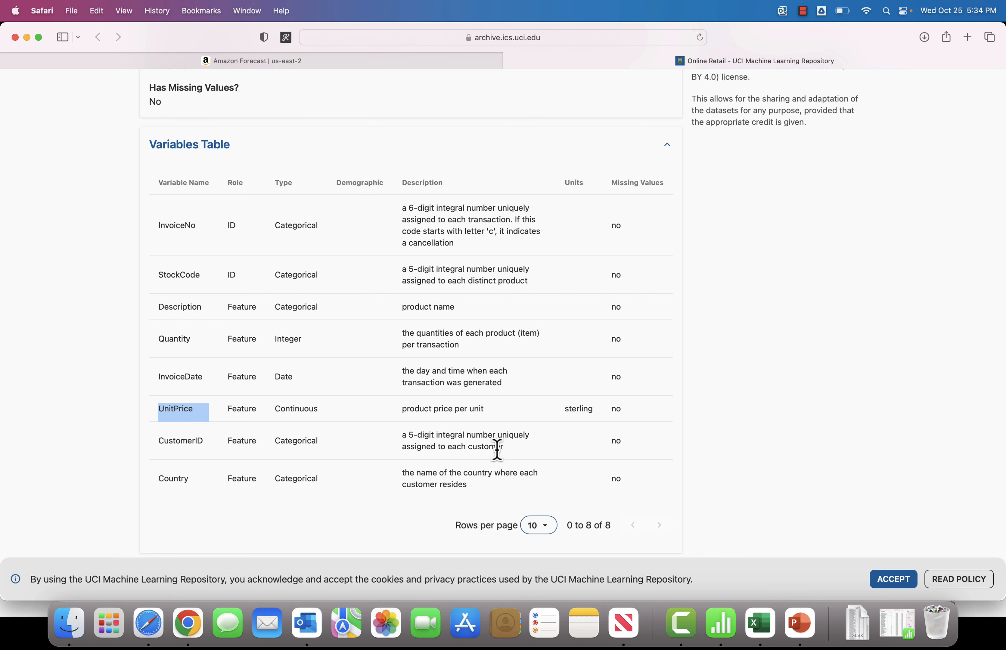
Step: Switch to the Amazon Forecast tab and start creating a new dataset group
click(309, 64)
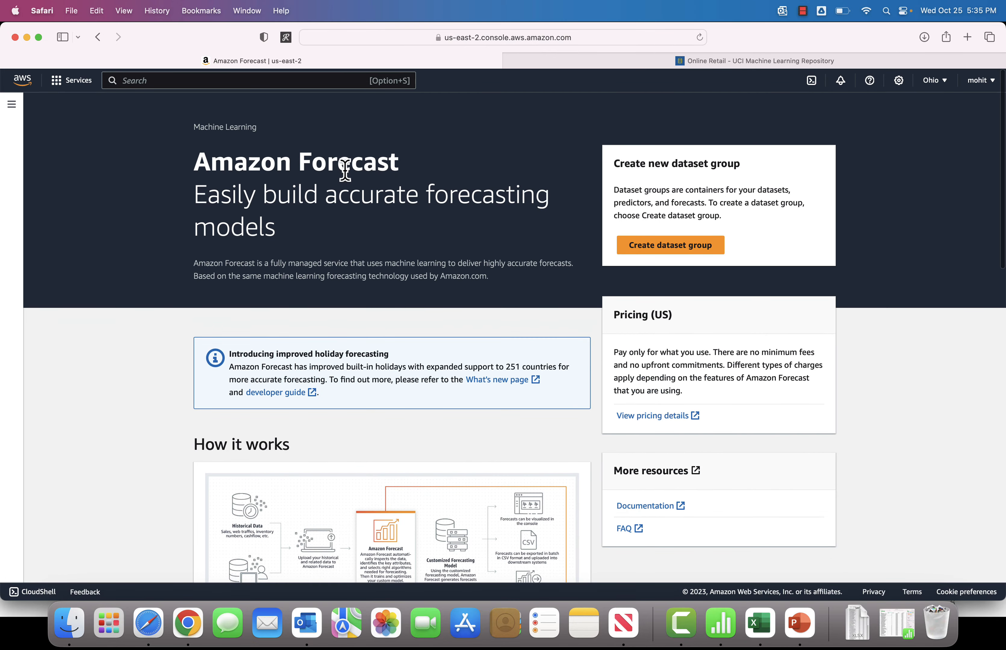
drag(310, 160, 469, 207)
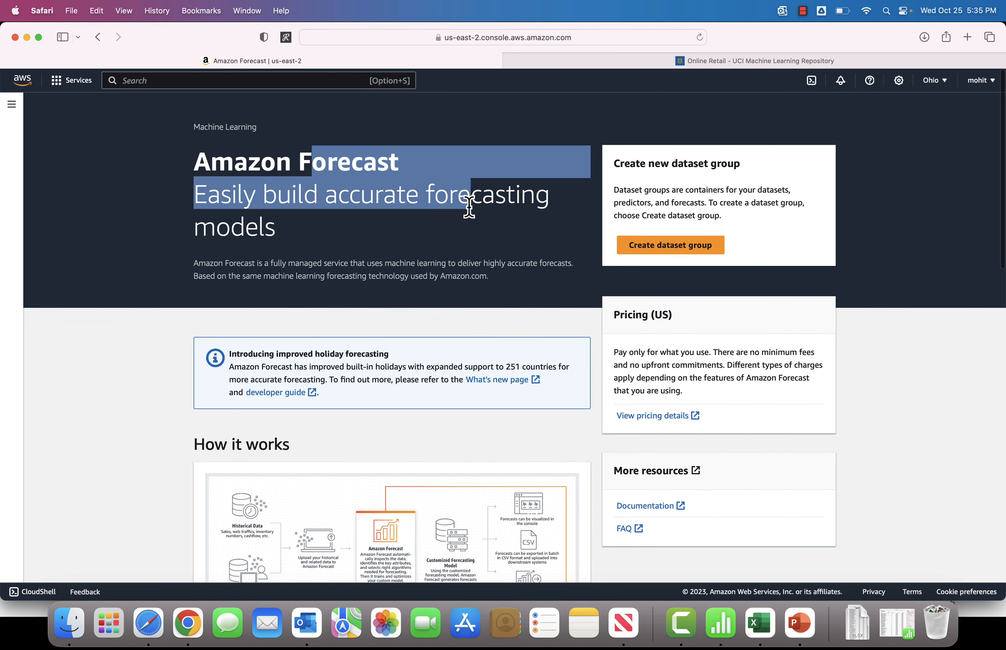
click(544, 243)
click(682, 249)
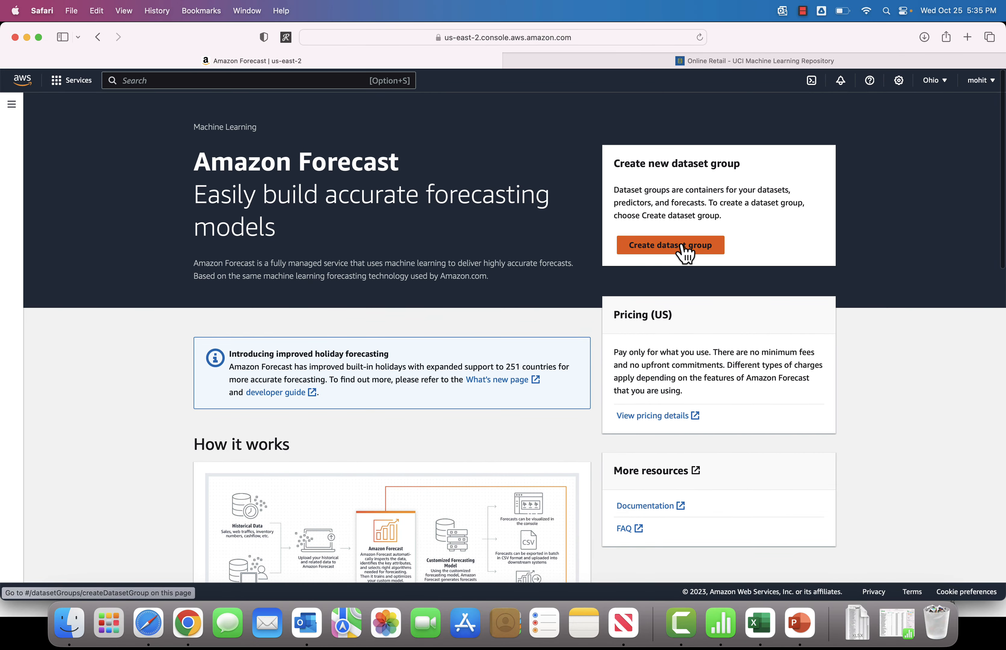
Step: Name the dataset group retail_dsg and choose the Retail forecasting domain
click(121, 244)
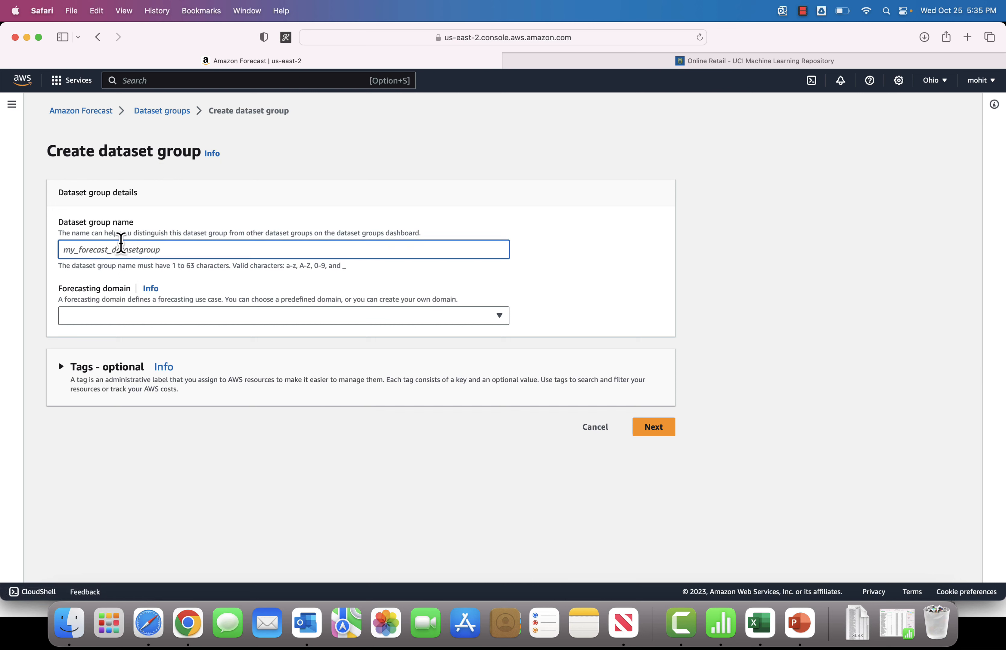
text(retail_dsg)
click(314, 293)
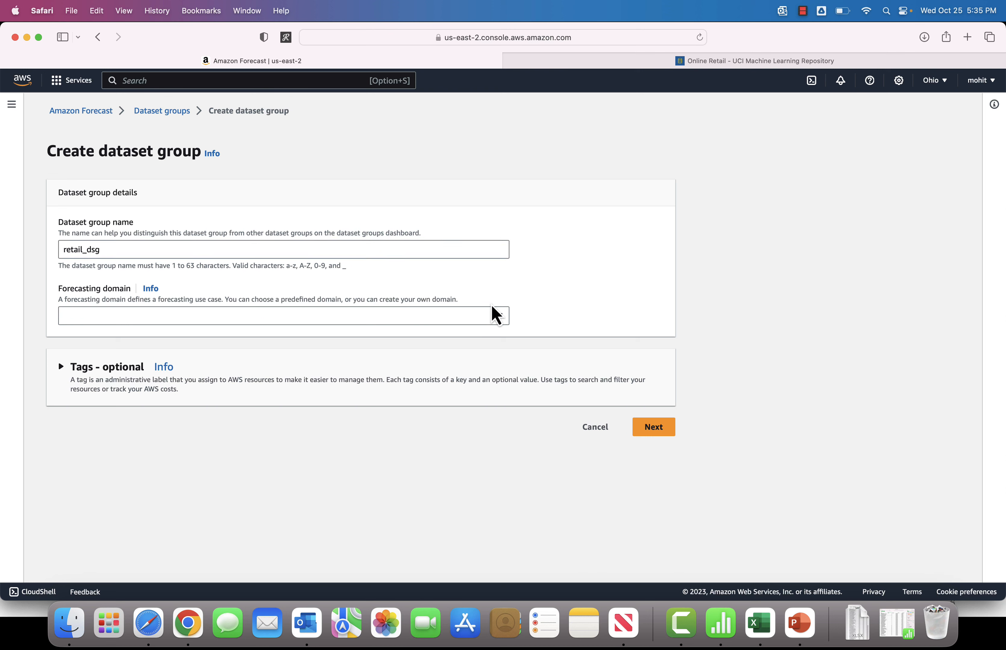
click(497, 316)
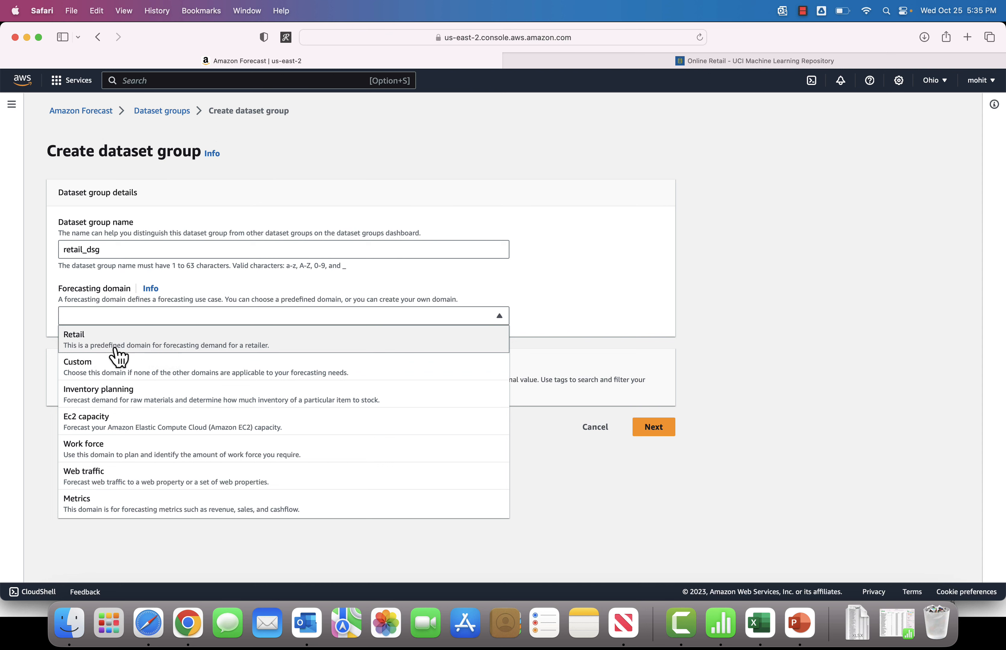
click(91, 340)
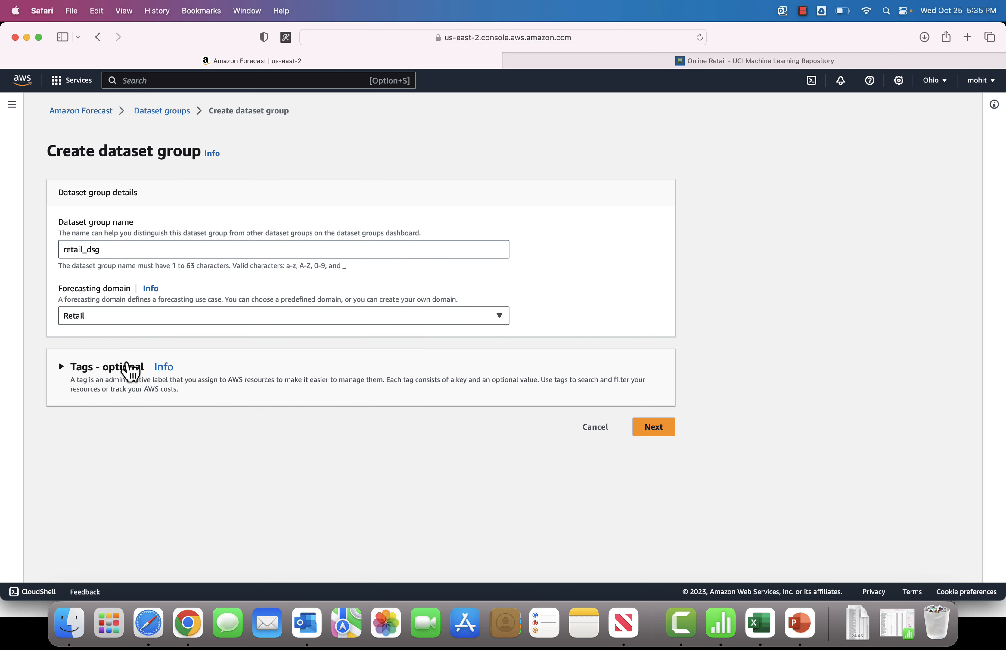
Step: Expand the optional tags section and continue to create the dataset group
click(84, 369)
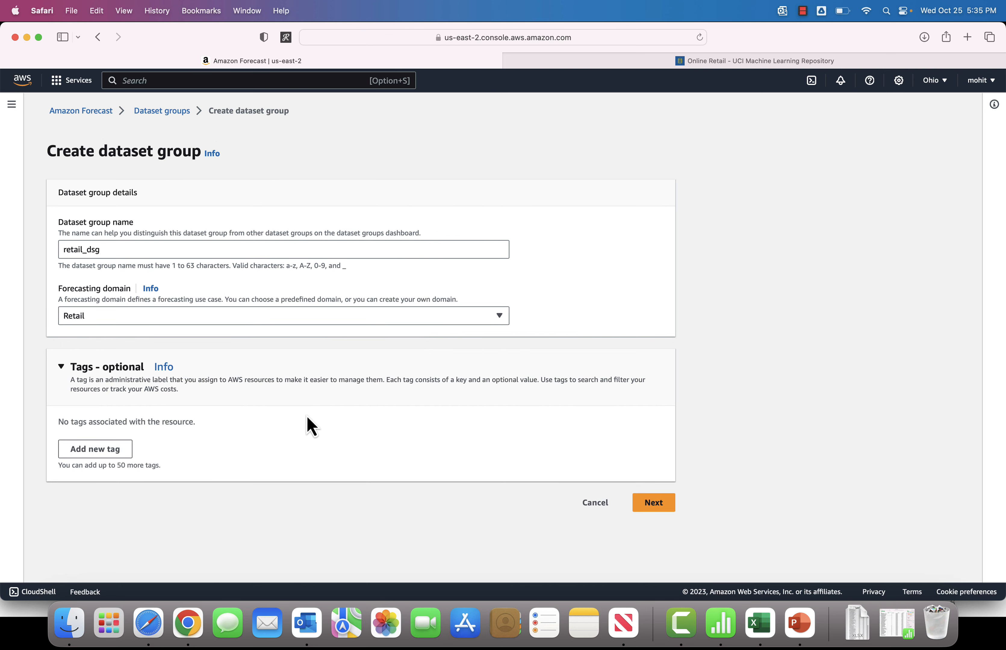
click(655, 509)
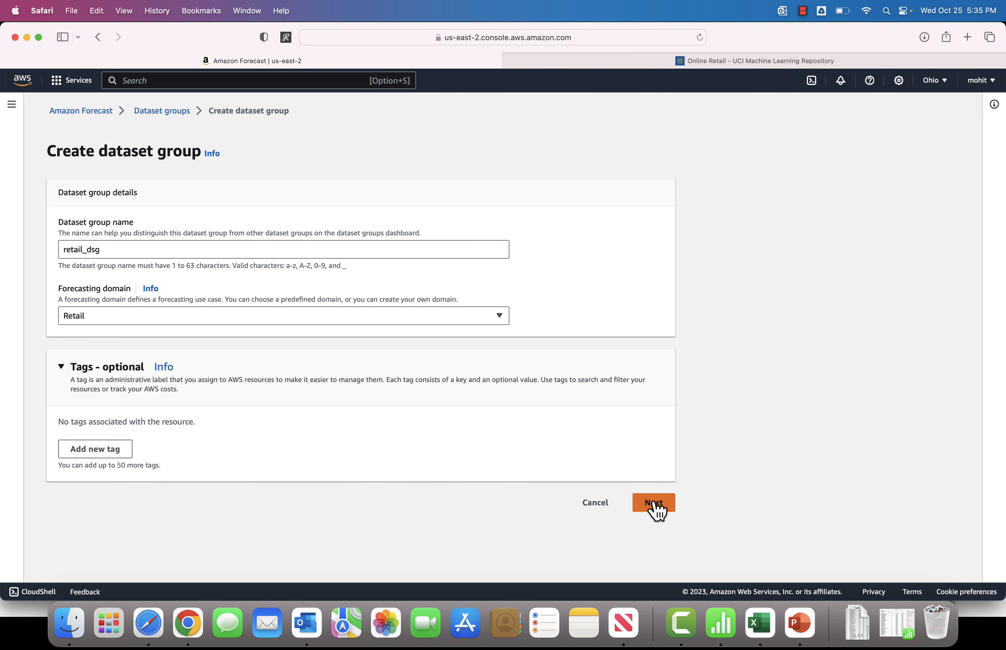
click(655, 509)
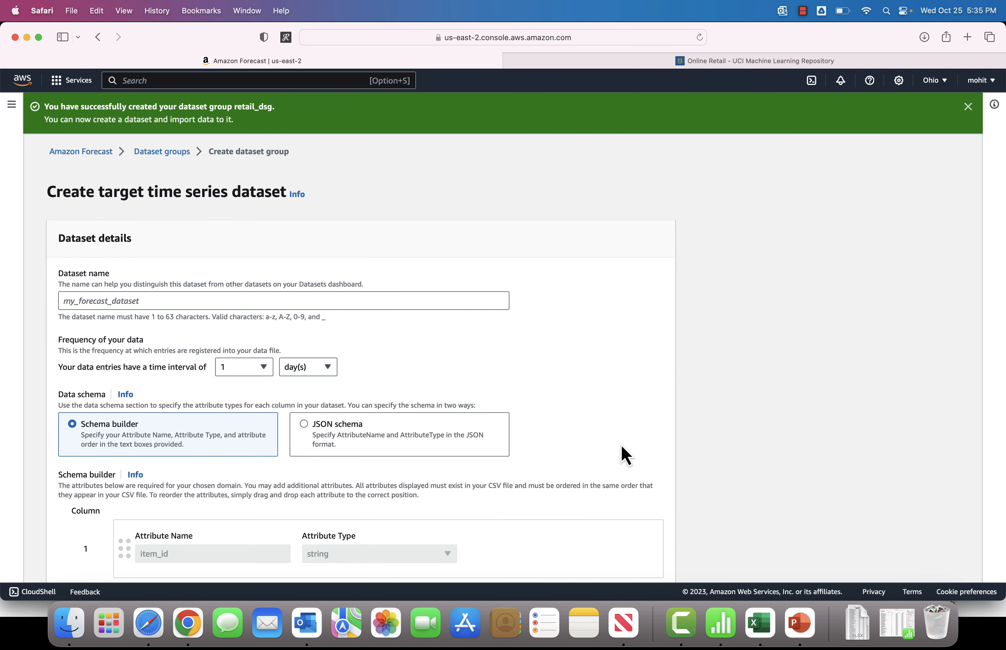
Step: Name the target time series dataset retail_ds
scroll(501, 414, down, 3)
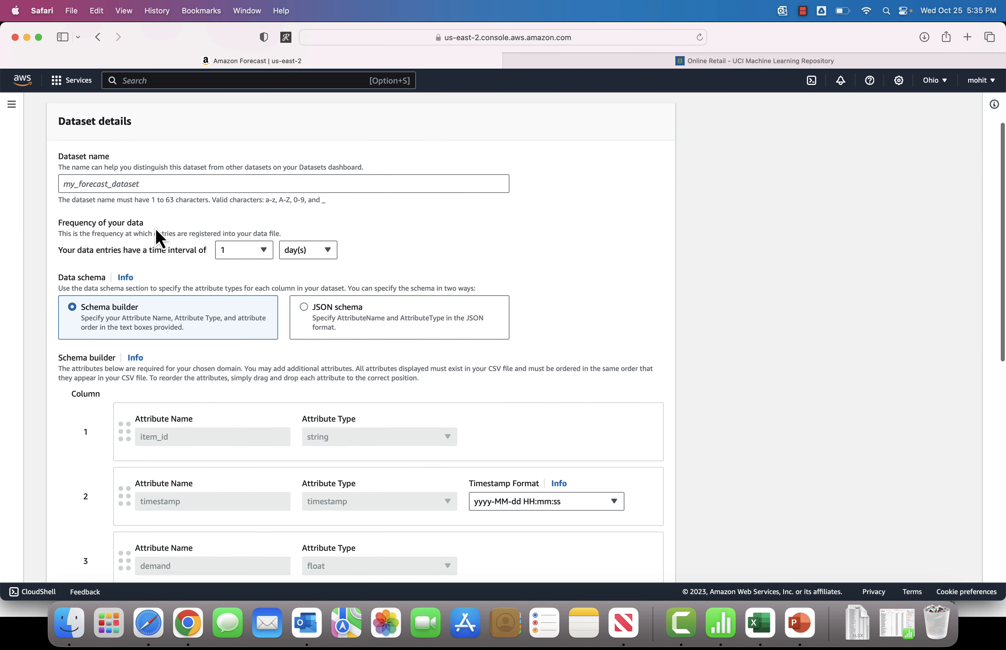
click(99, 179)
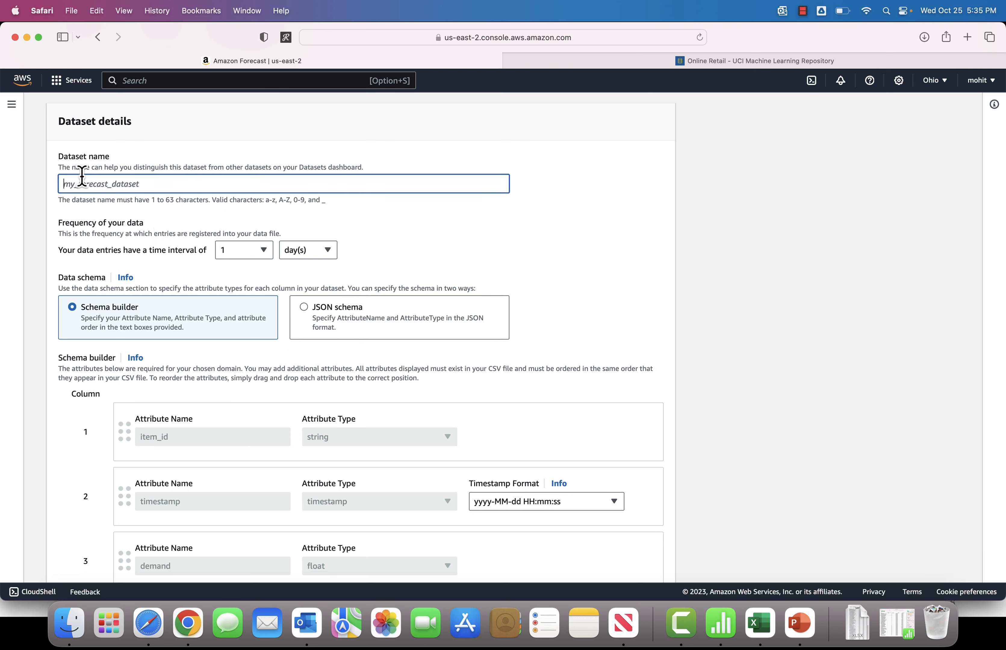
text(retail_ds)
click(362, 241)
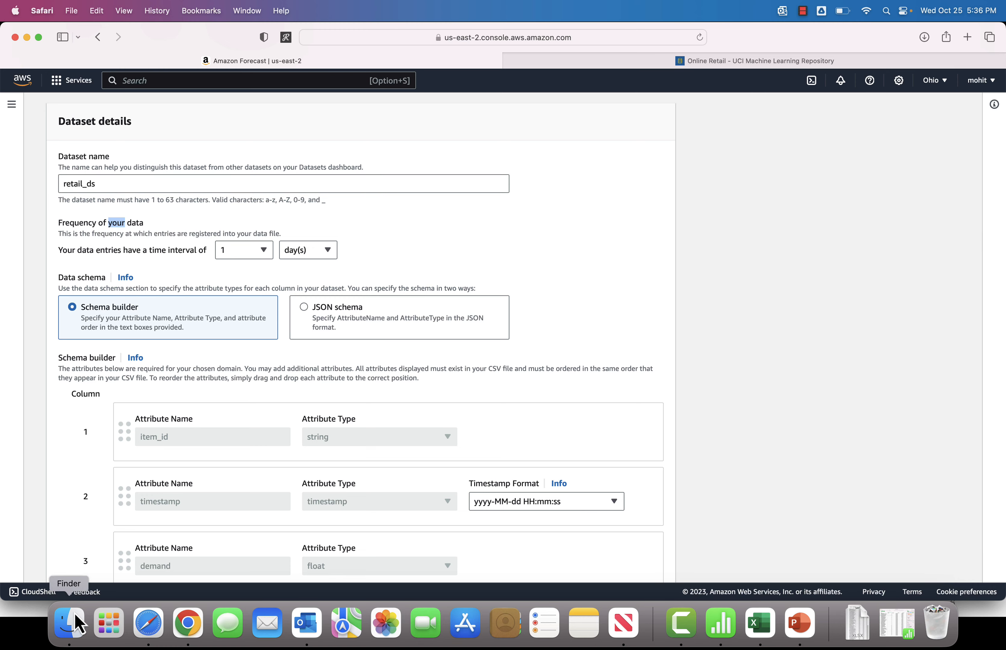
Step: Switch to the Online Retail spreadsheet in Excel and inspect the Quantity and InvoiceDate cells
click(761, 625)
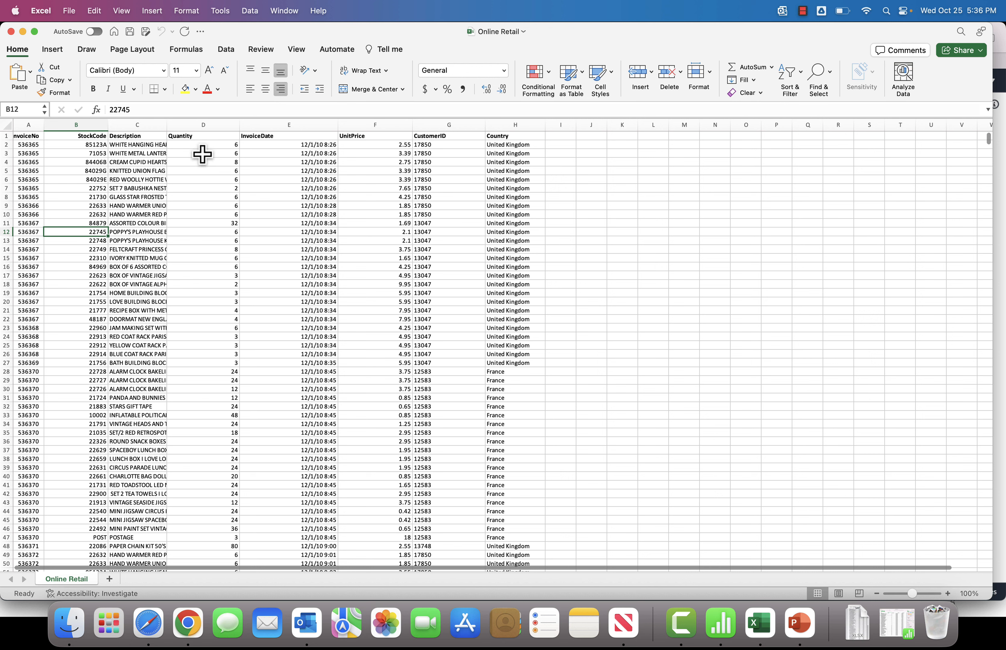
click(203, 155)
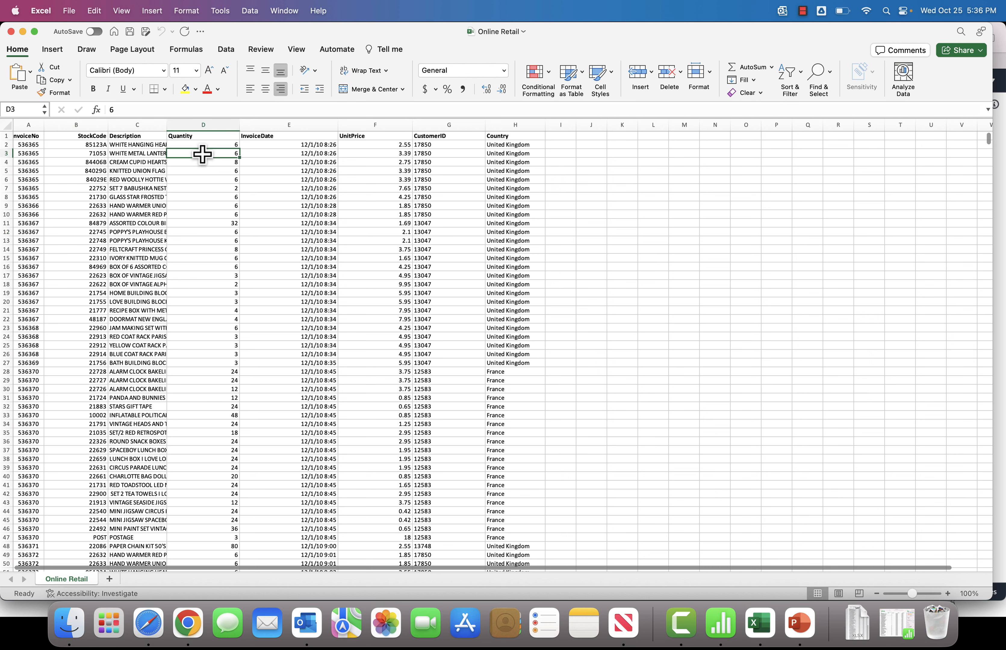
click(308, 146)
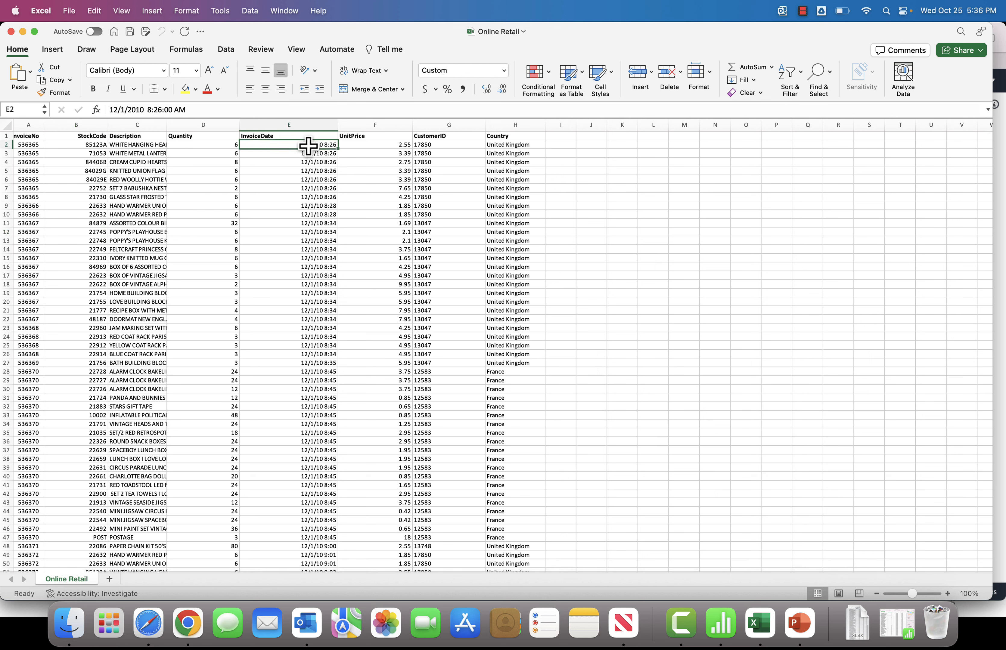
Step: Step through the InvoiceDate cells to examine the timestamp values and intervals
key(Down)
key(Down)
key(Down)
key(Down)
key(Down)
key(Down)
key(Down)
key(Down)
key(Down)
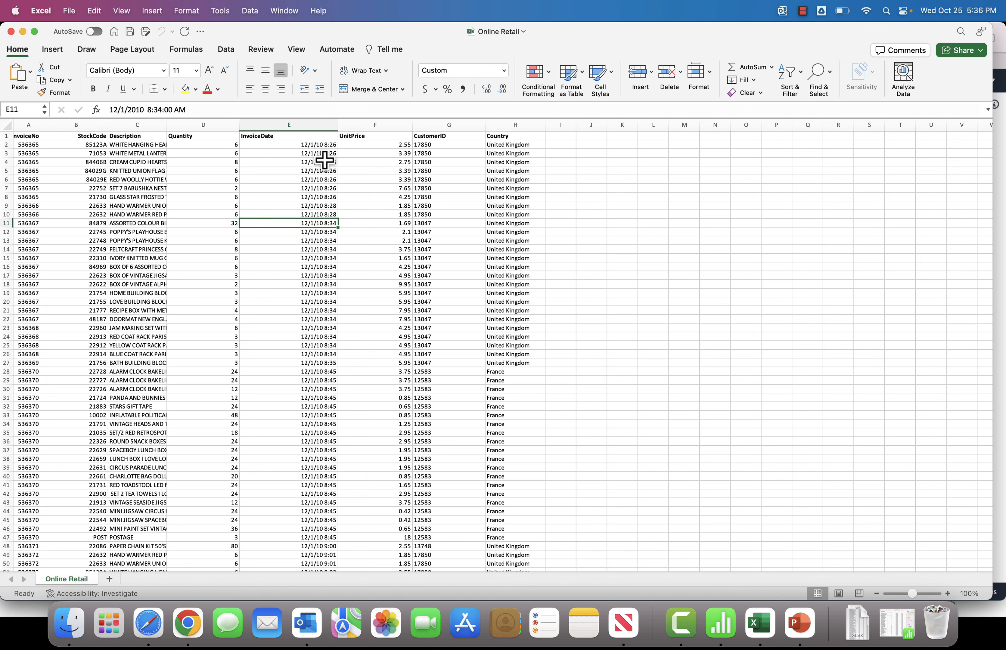
key(Down)
key(Up)
key(Up)
key(Up)
key(Up)
key(Up)
key(Up)
key(Up)
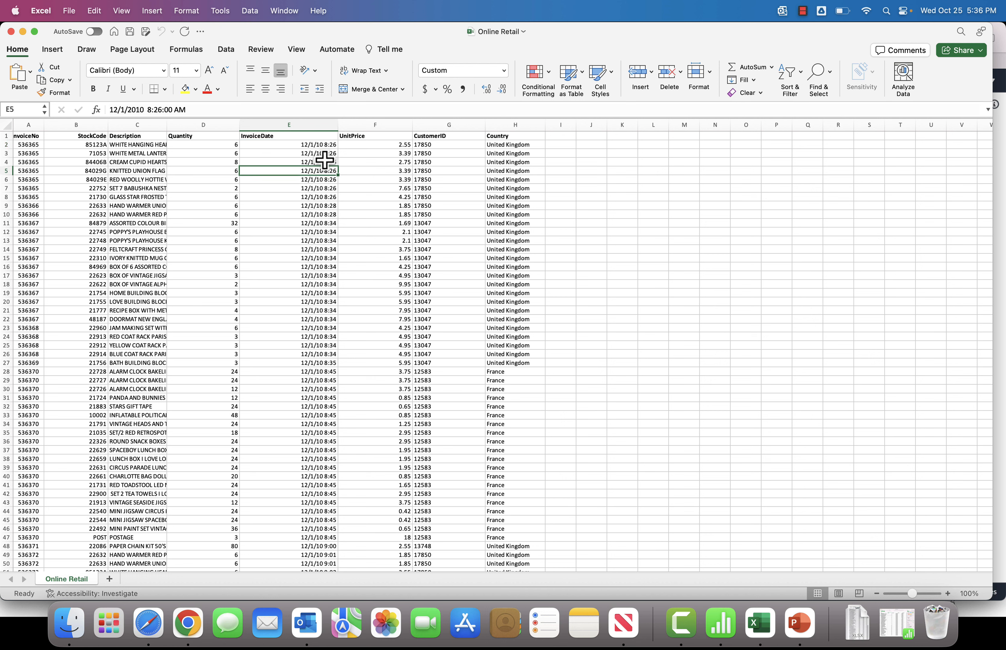
key(Up)
key(Up)
key(Up)
key(Down)
Step: Set the dataset's data entry frequency to 1 minute(s)
key(Down)
key(Down)
key(Down)
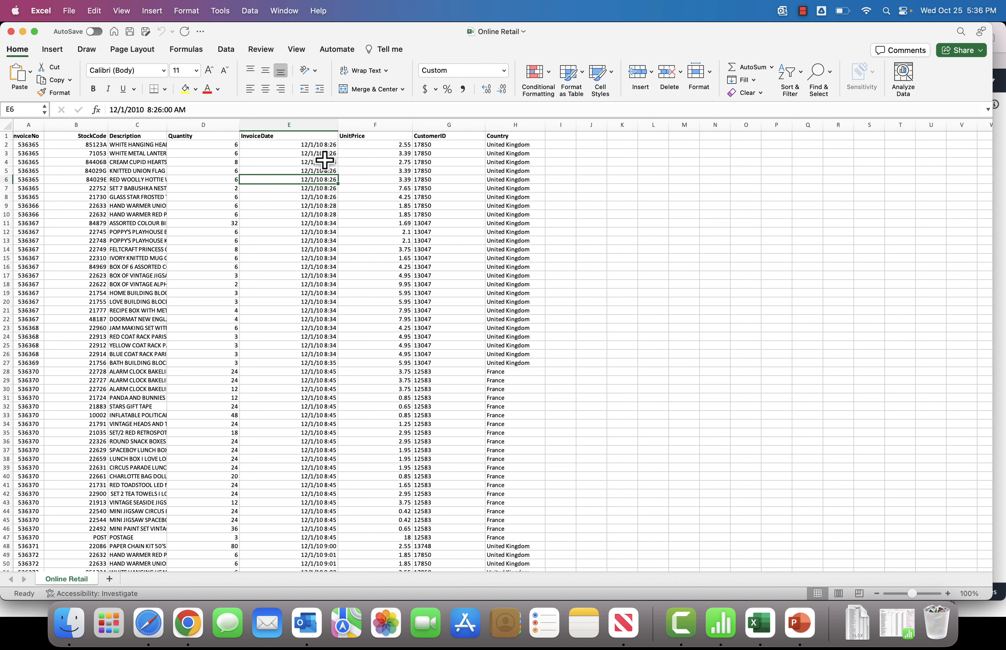
key(Down)
key(Down)
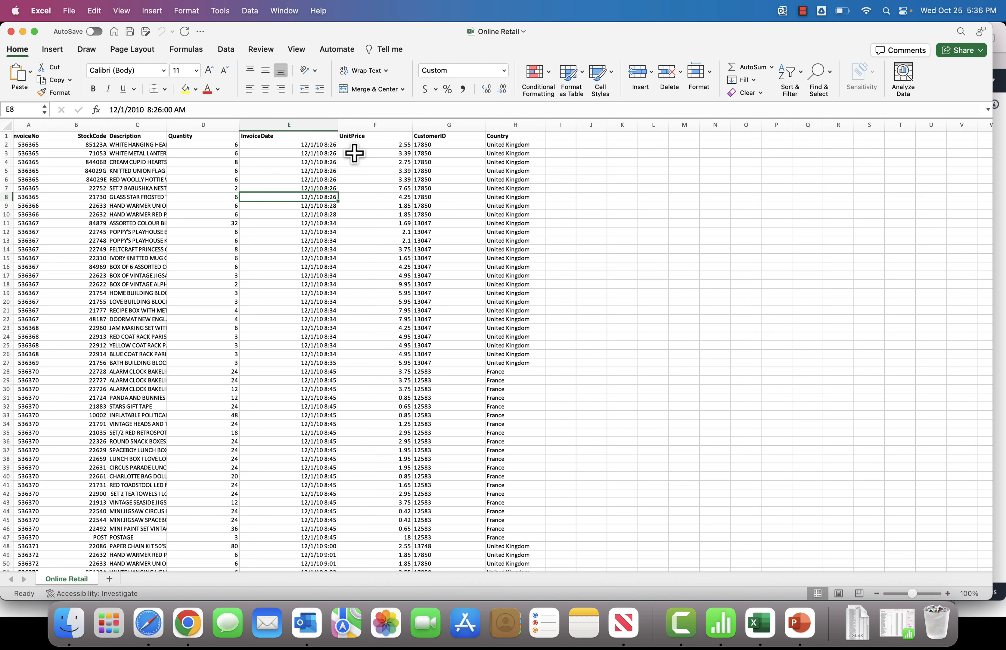
key(super+Tab)
click(312, 255)
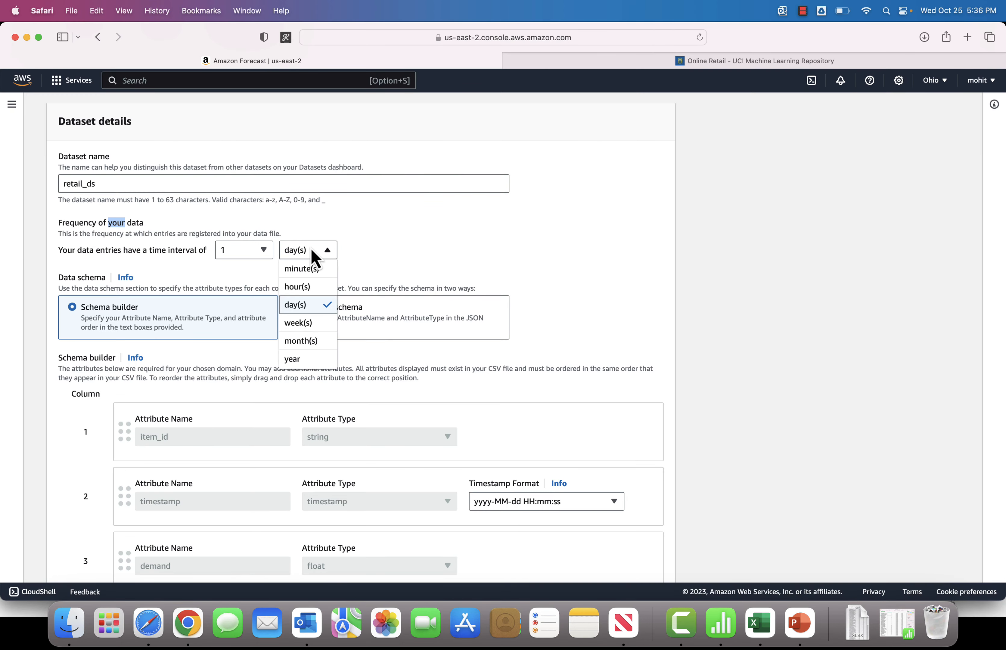
click(307, 270)
Step: Review the default schema builder attributes against the spreadsheet columns, with the Excel window placed beside the browser
scroll(473, 342, down, 3)
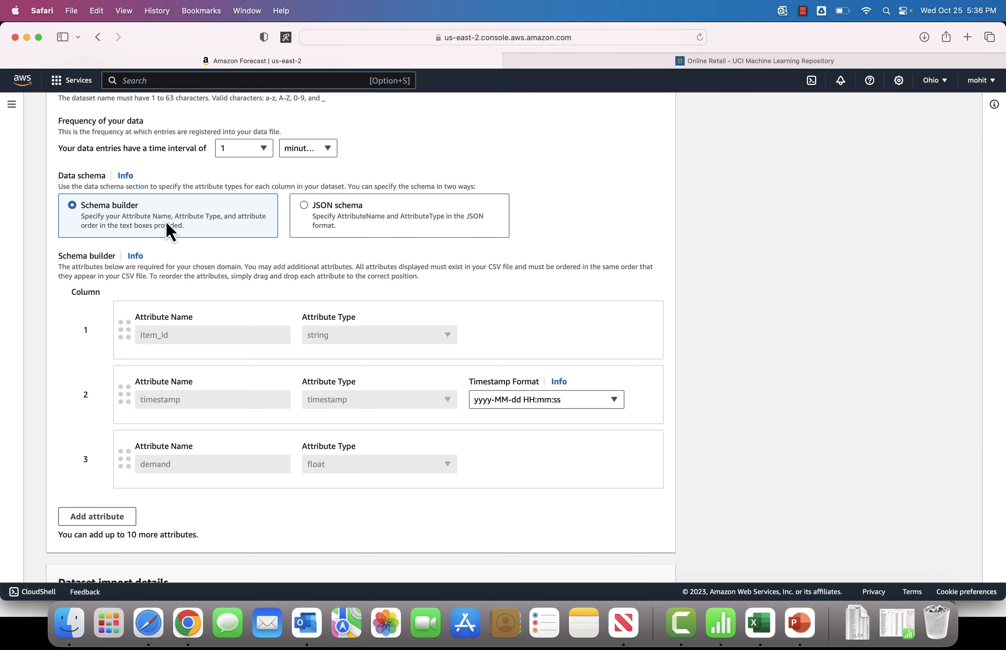
scroll(153, 322, down, 2)
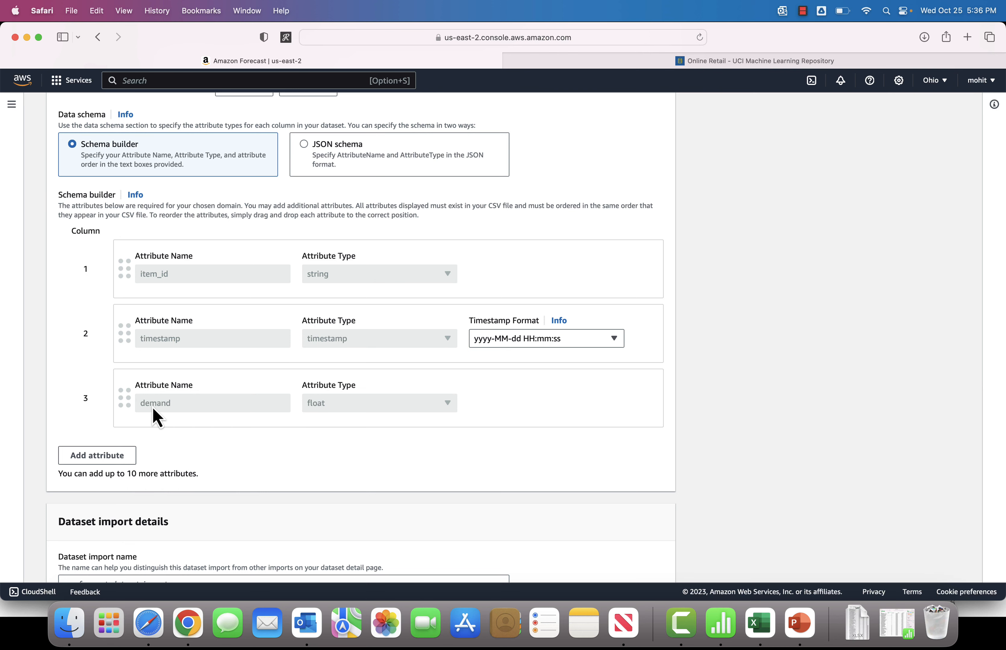
scroll(199, 371, down, 2)
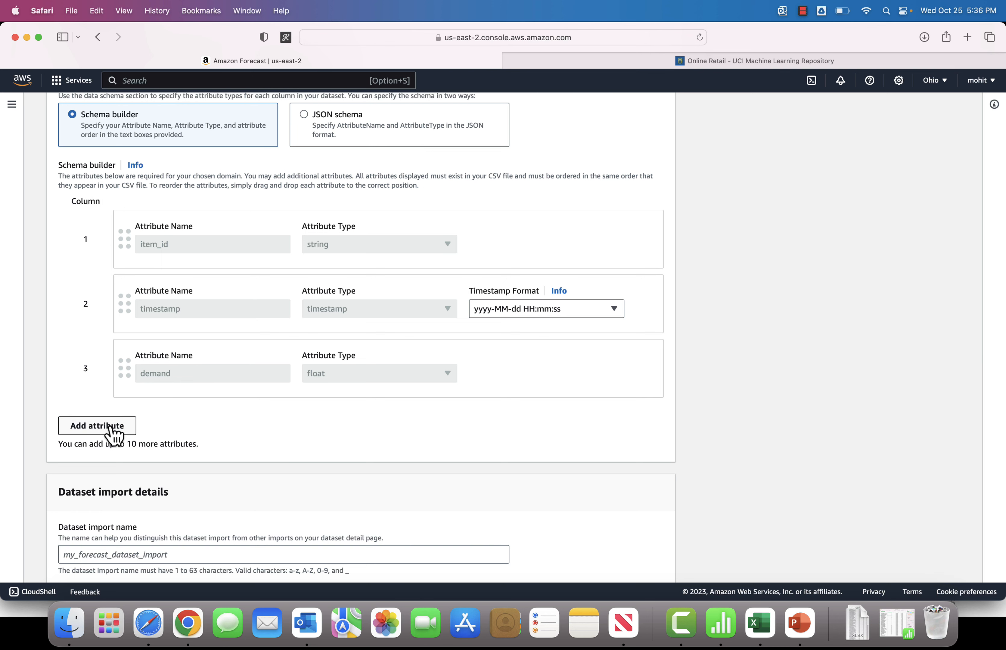
scroll(237, 422, down, 2)
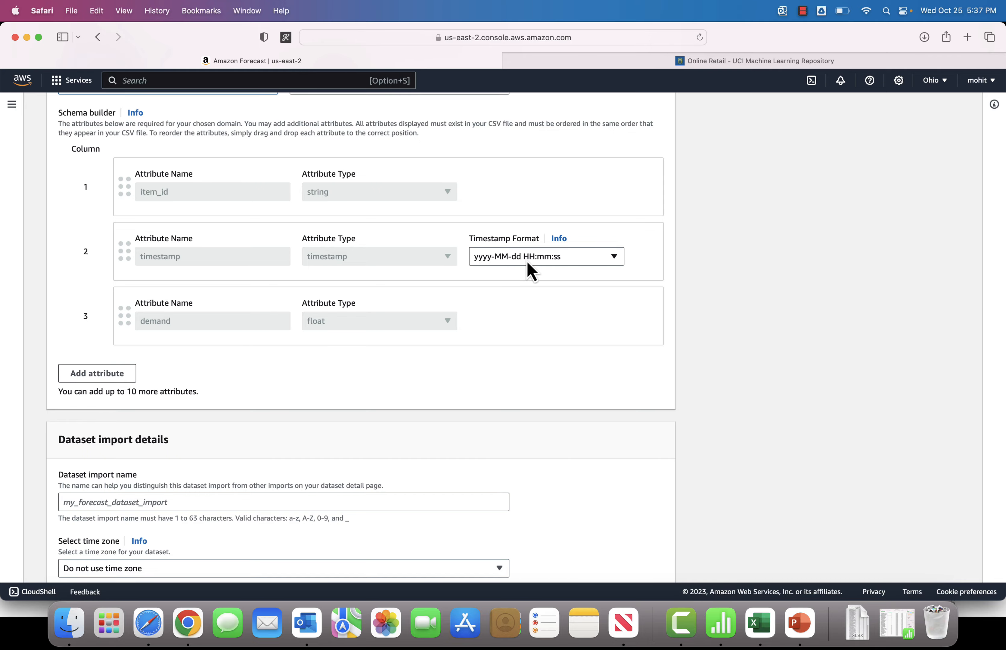
key(super+Tab)
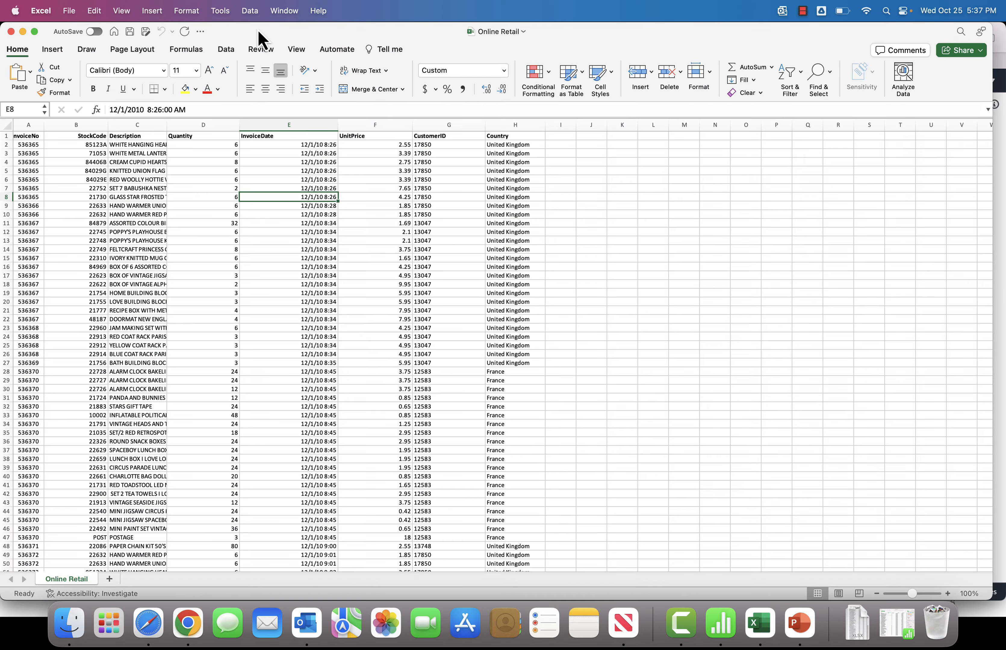
drag(261, 40, 317, 313)
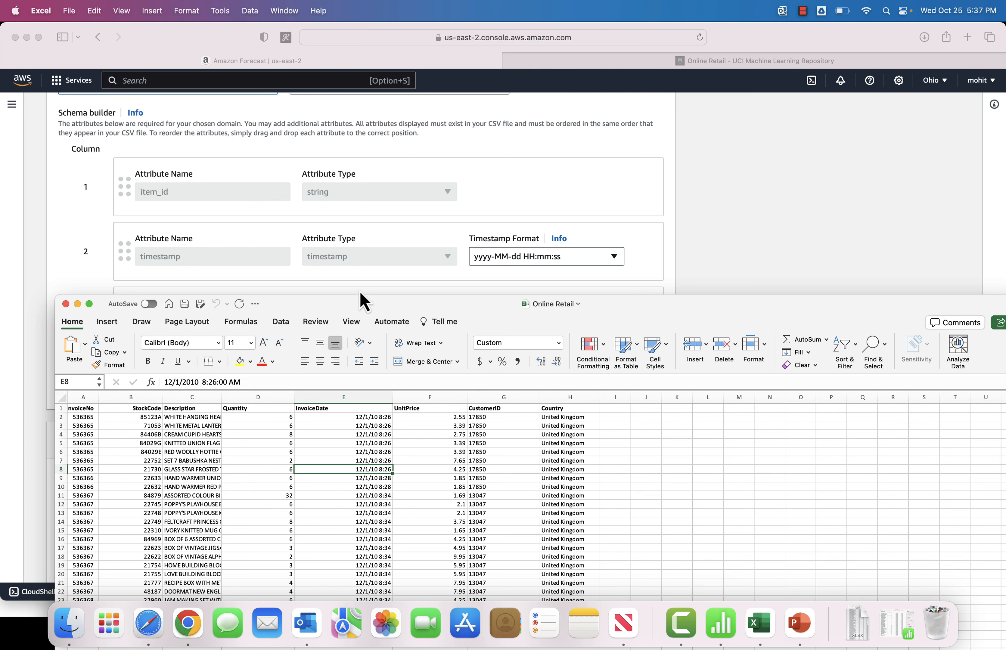
drag(356, 305, 661, 38)
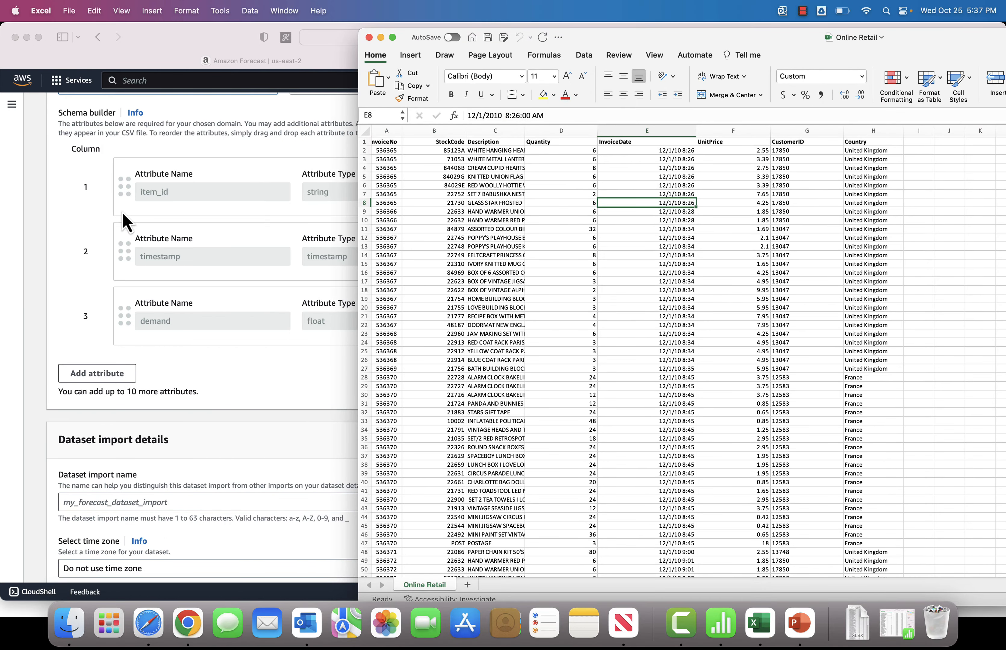
click(171, 181)
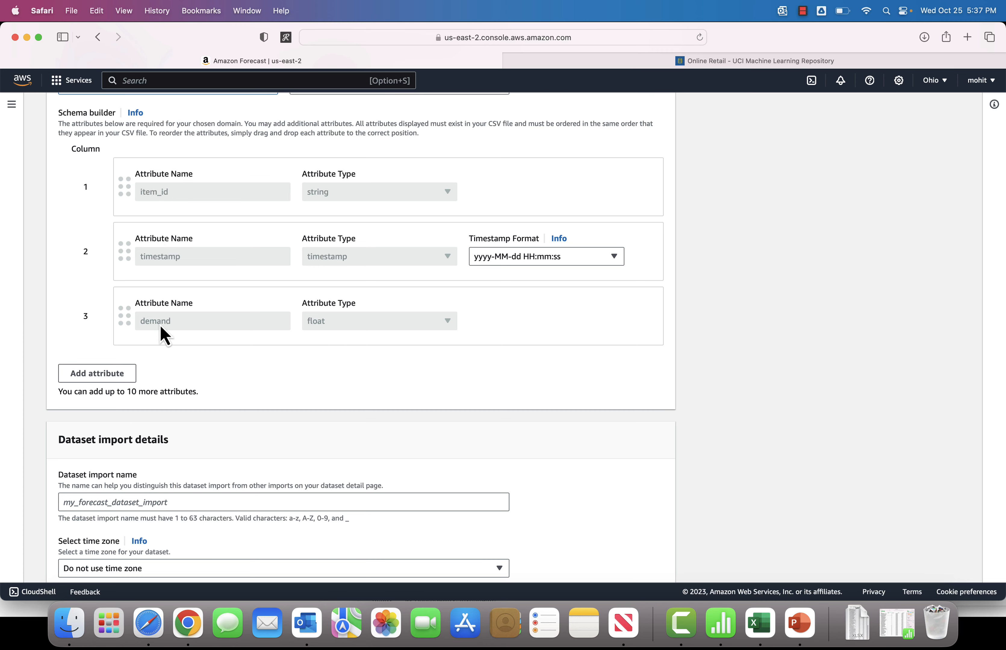
key(super+Tab)
scroll(470, 186, up, 1)
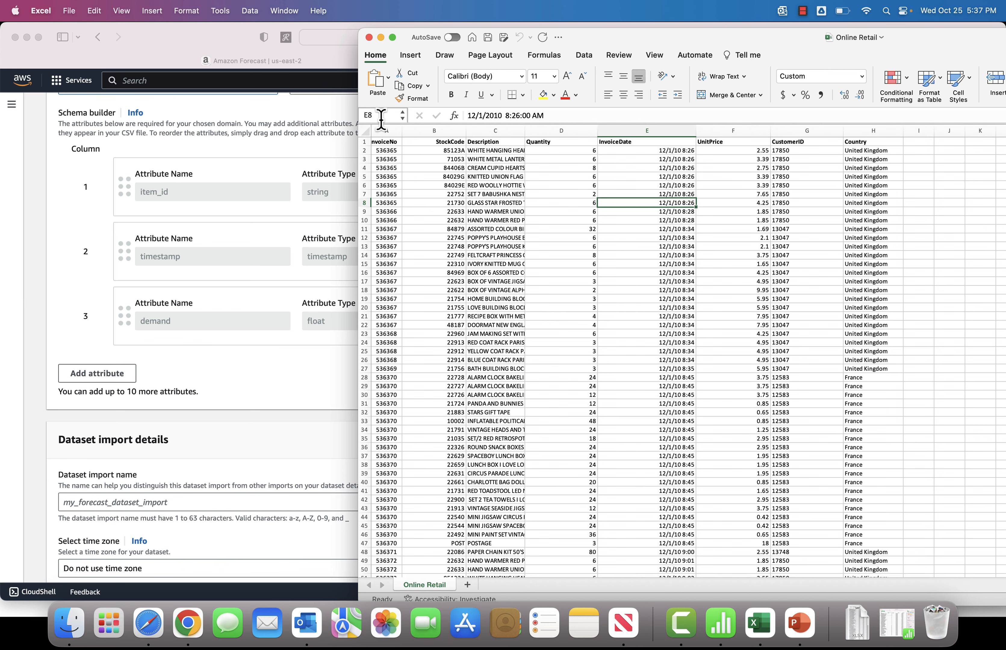
click(232, 180)
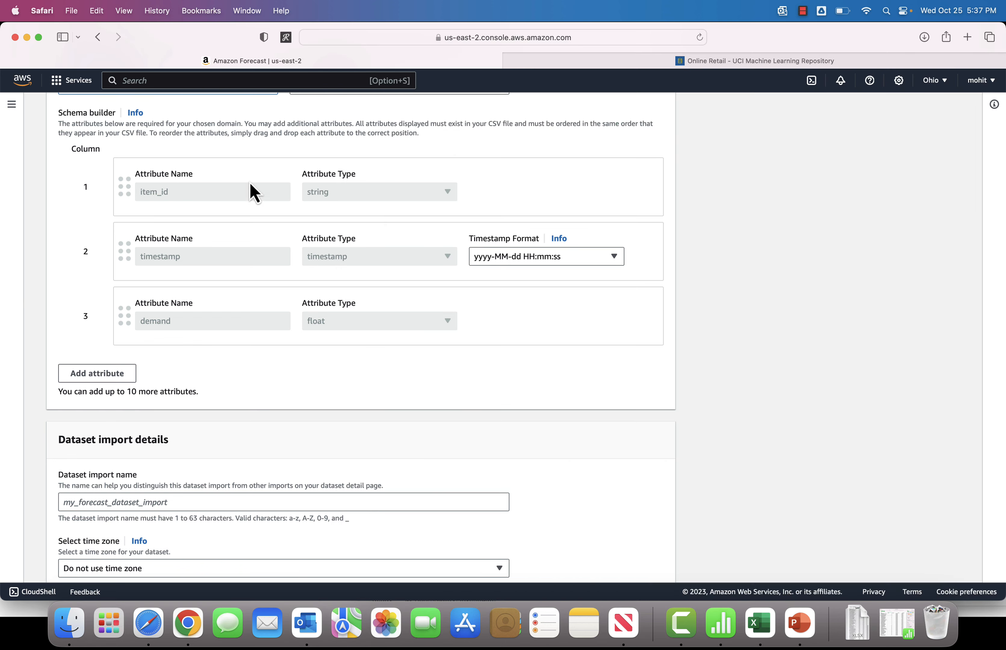
Step: Open Online Retail.csv from Downloads in Numbers beside the browser and examine its demand and unitprice columns
click(68, 630)
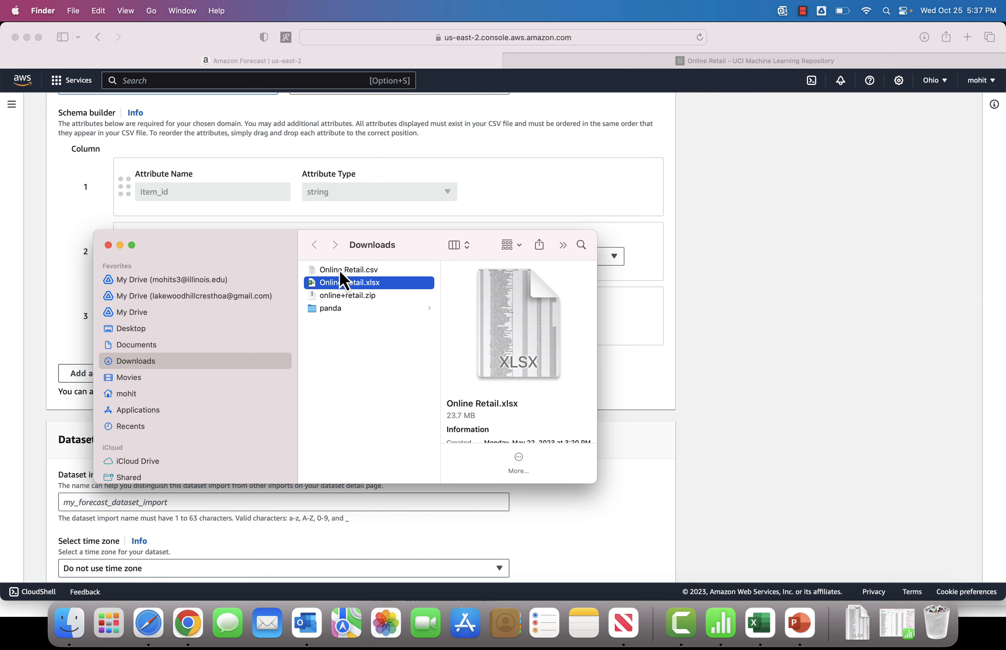
key(Up)
key(super+o)
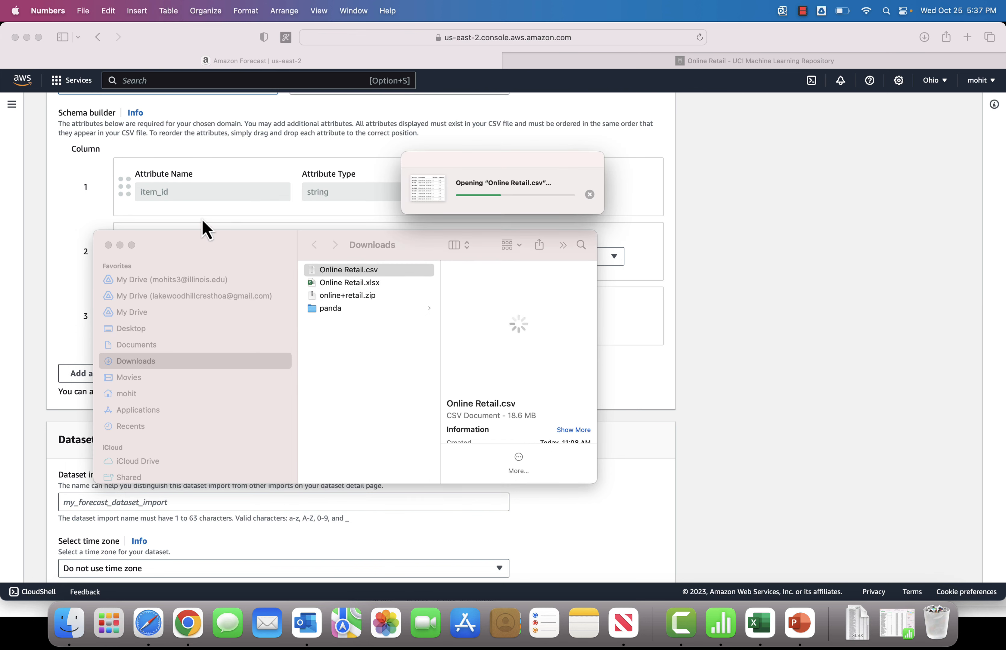
click(120, 246)
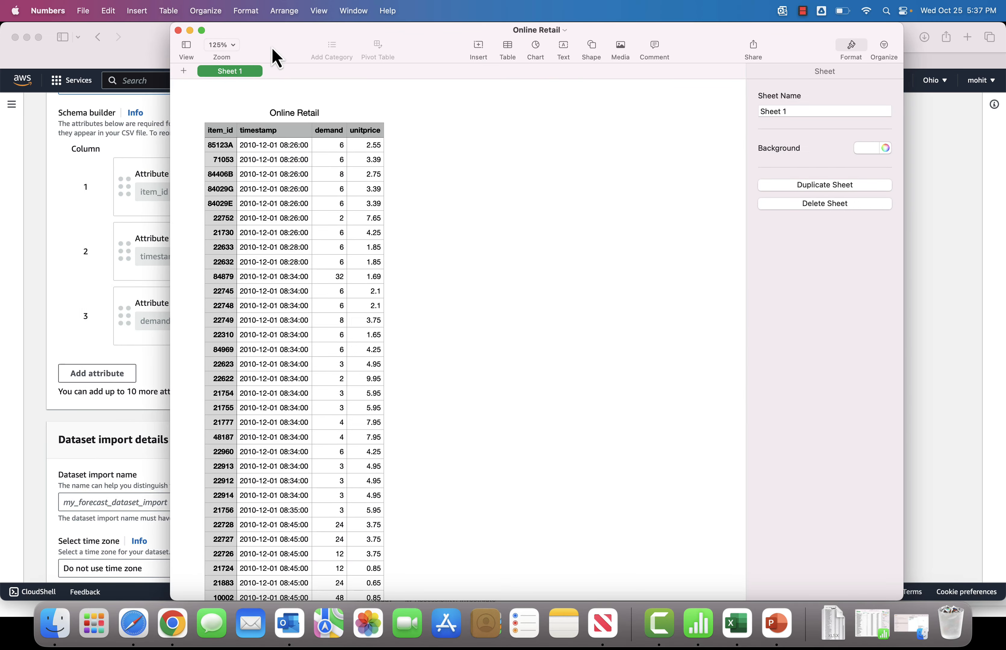
drag(275, 58, 562, 94)
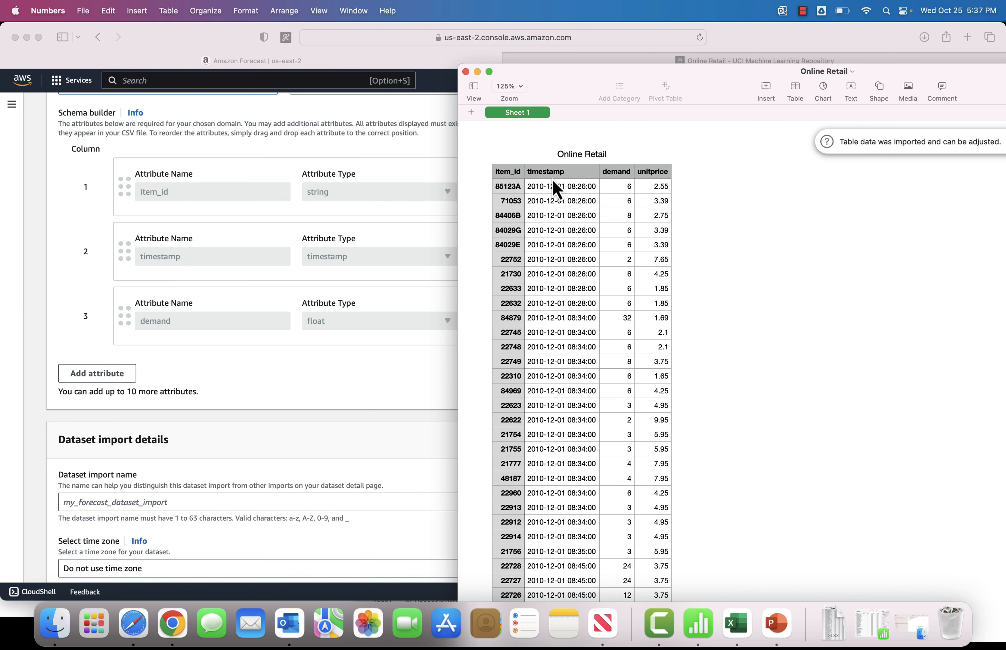
click(615, 174)
click(660, 178)
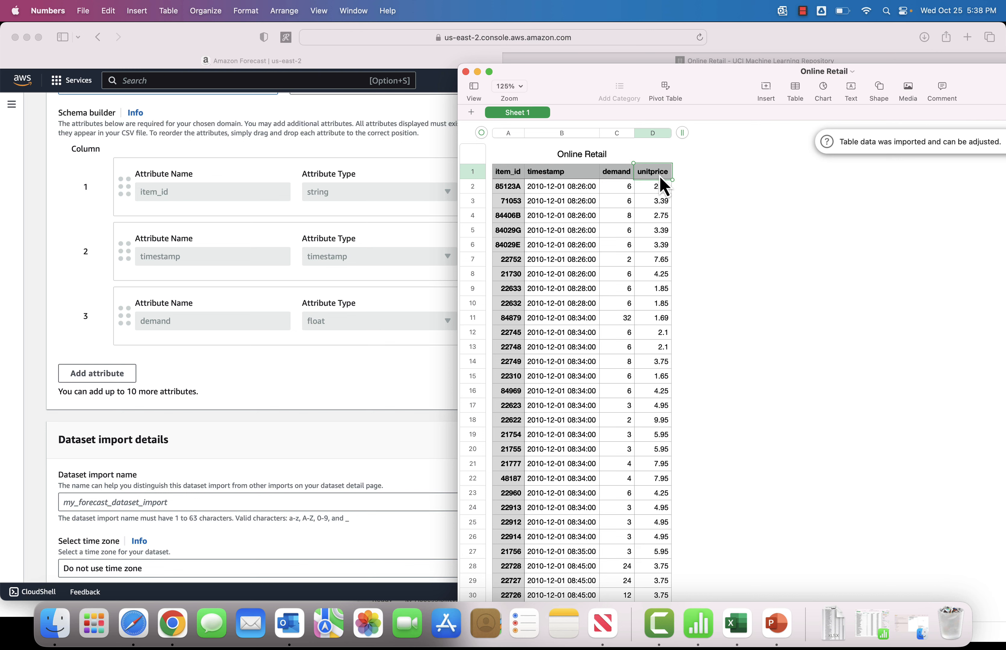
click(622, 181)
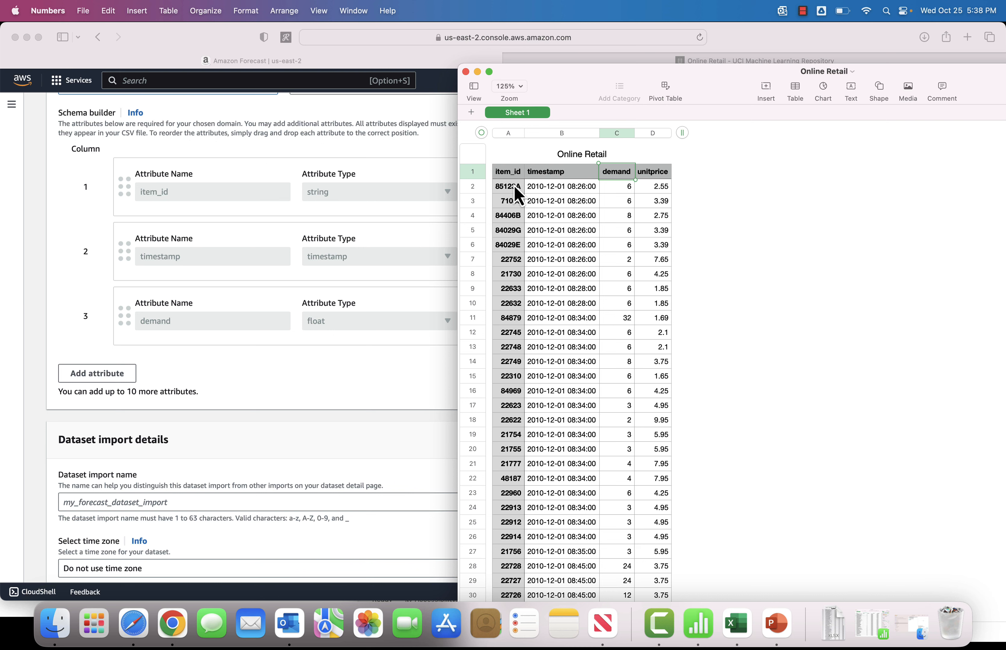
click(663, 176)
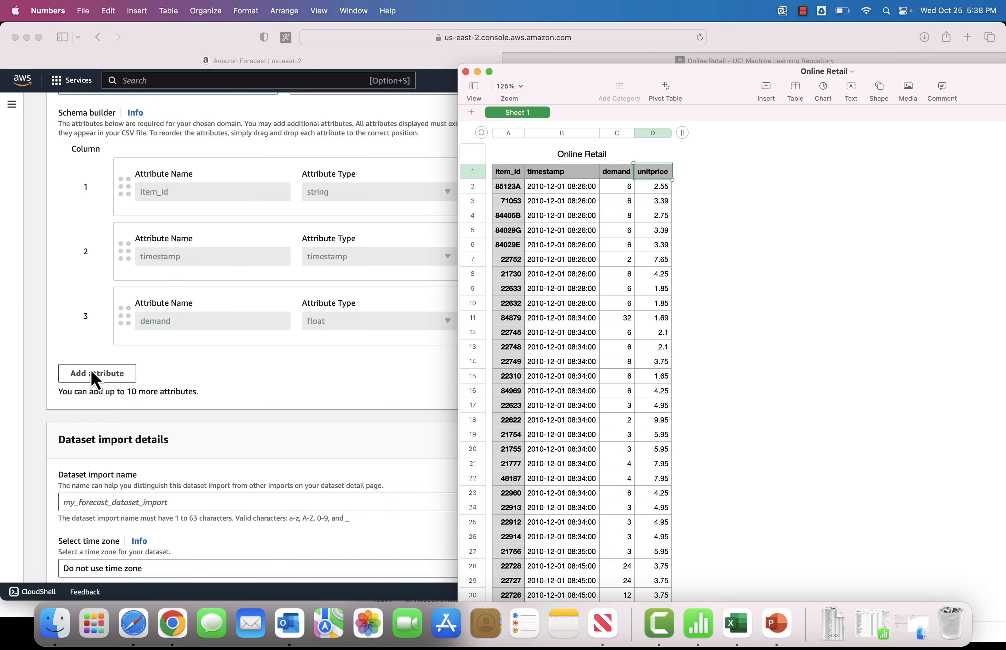
Step: Add a fourth schema attribute named unitprice with attribute type string
click(97, 331)
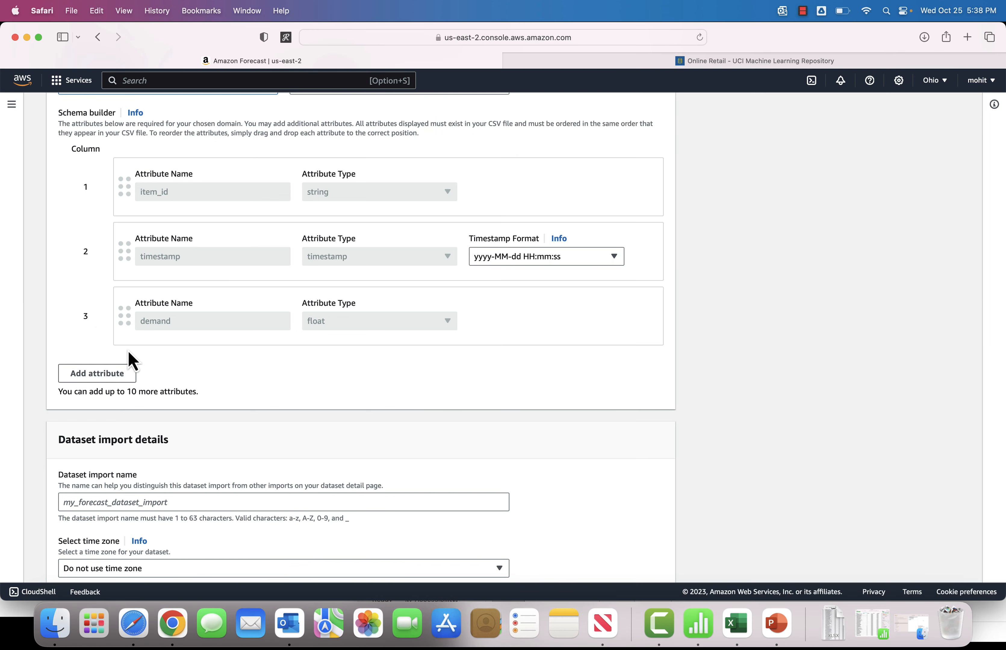
key(super+Tab)
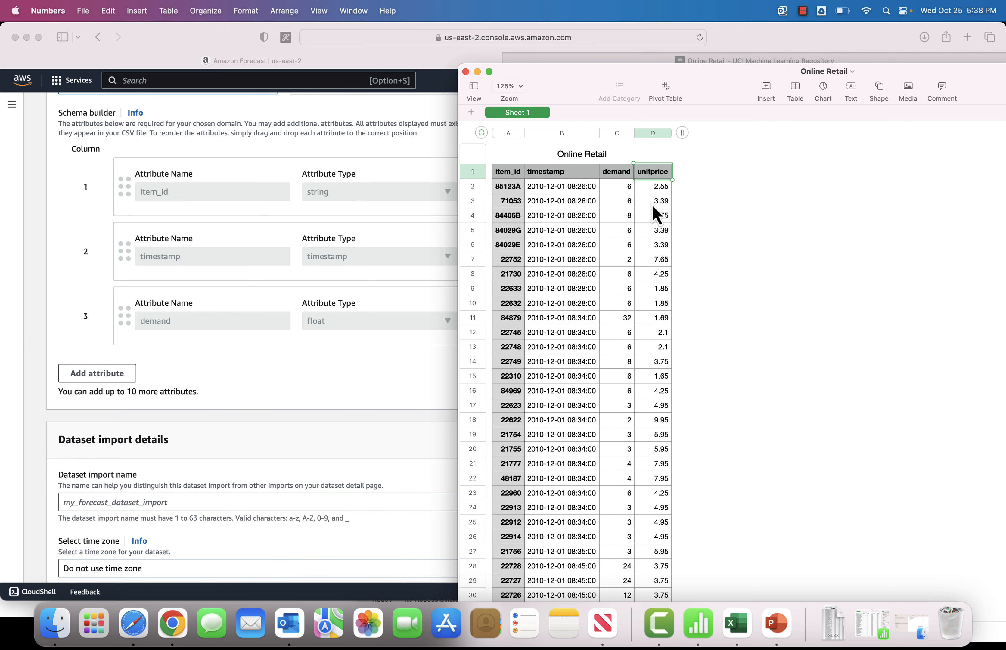
click(162, 375)
key(super+Tab)
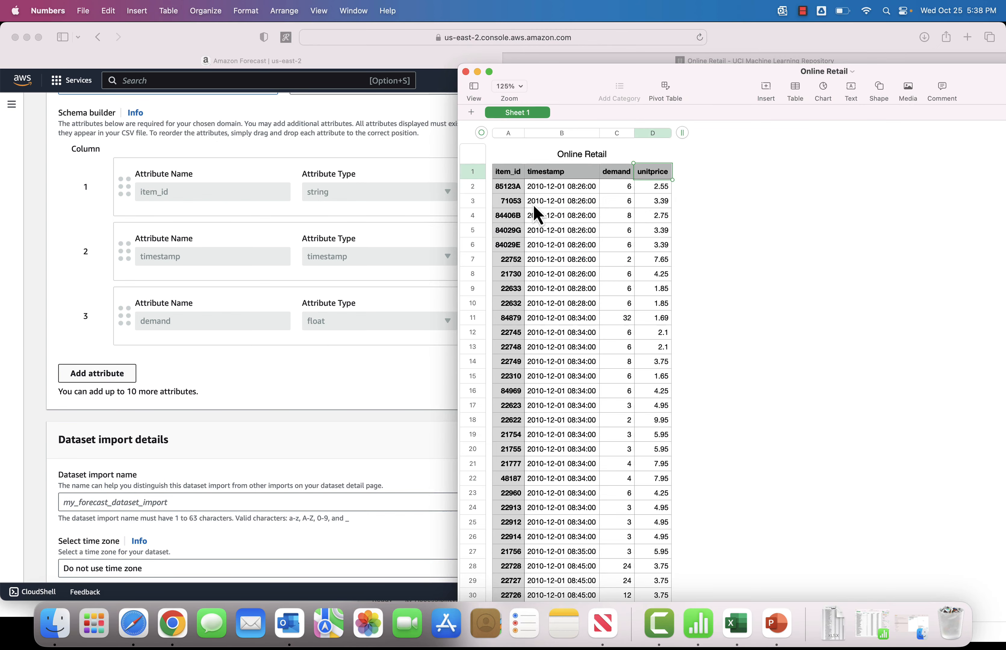
click(116, 378)
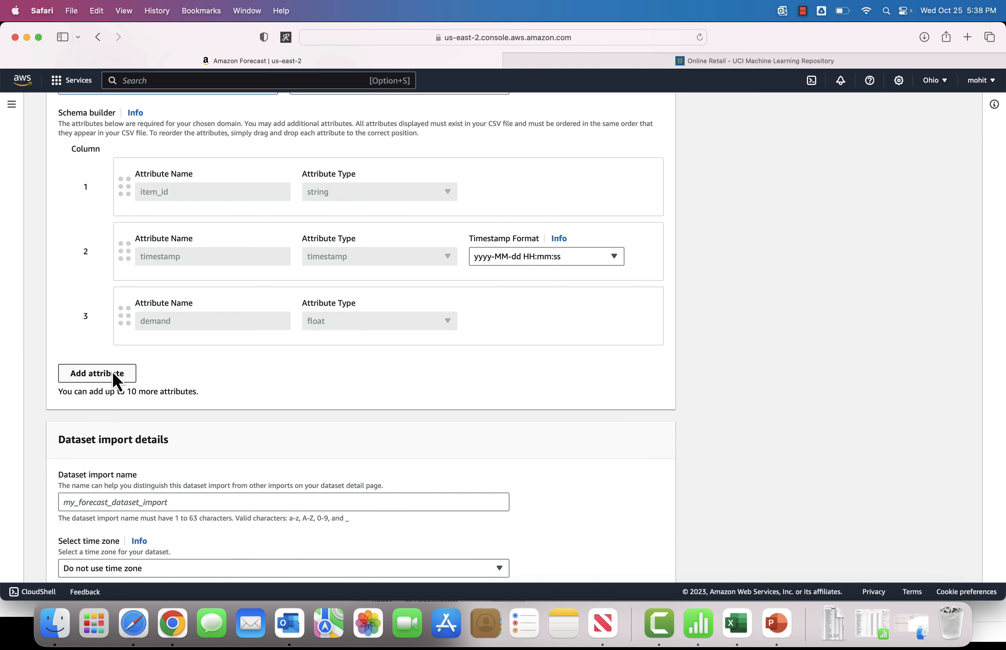
click(96, 378)
click(165, 379)
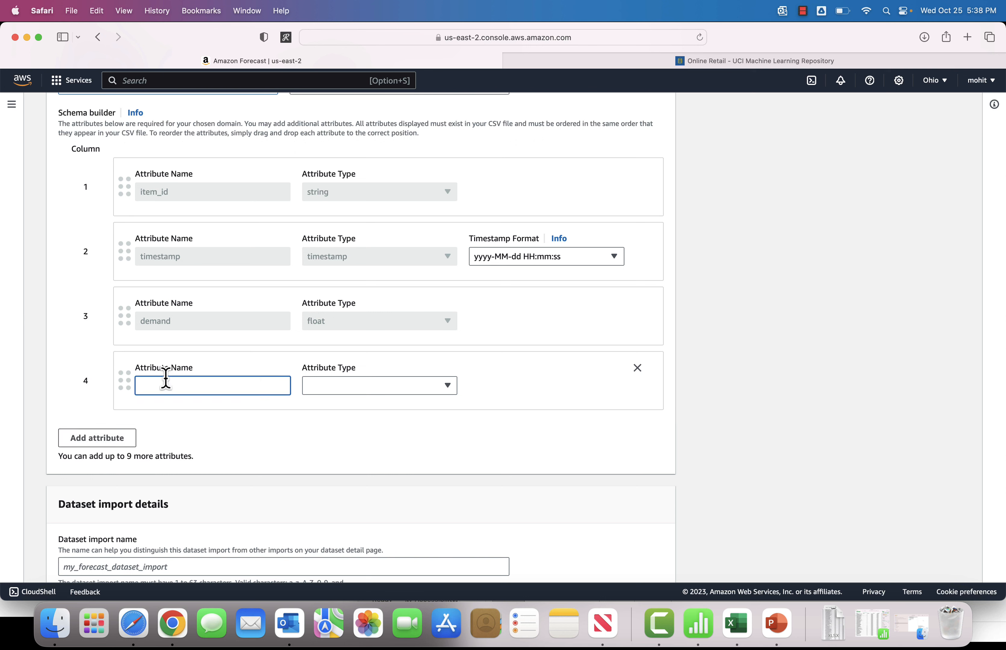
text(unitprice)
click(340, 387)
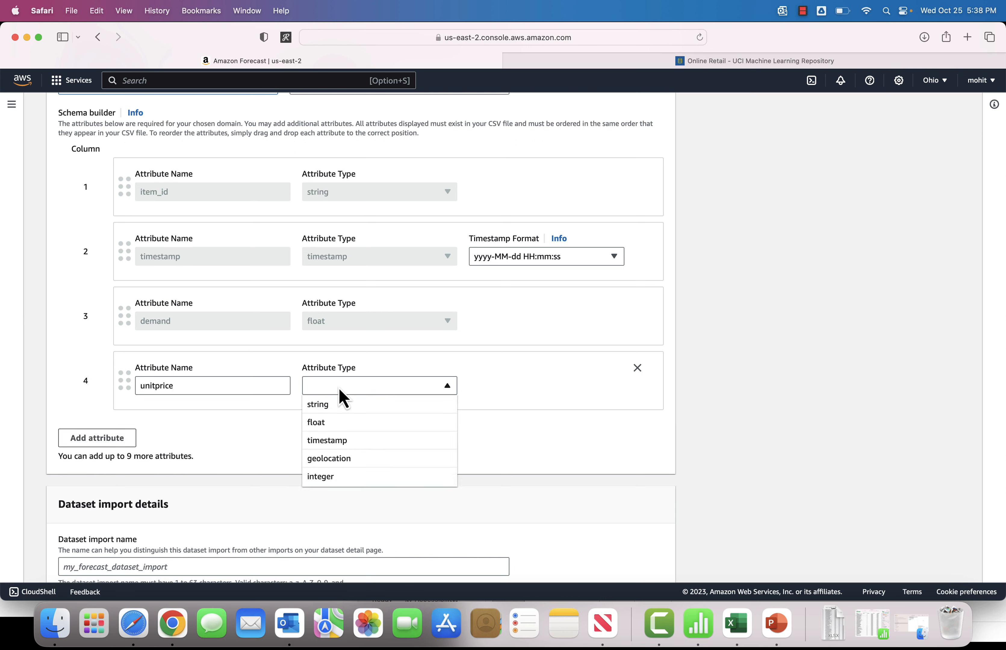
click(342, 406)
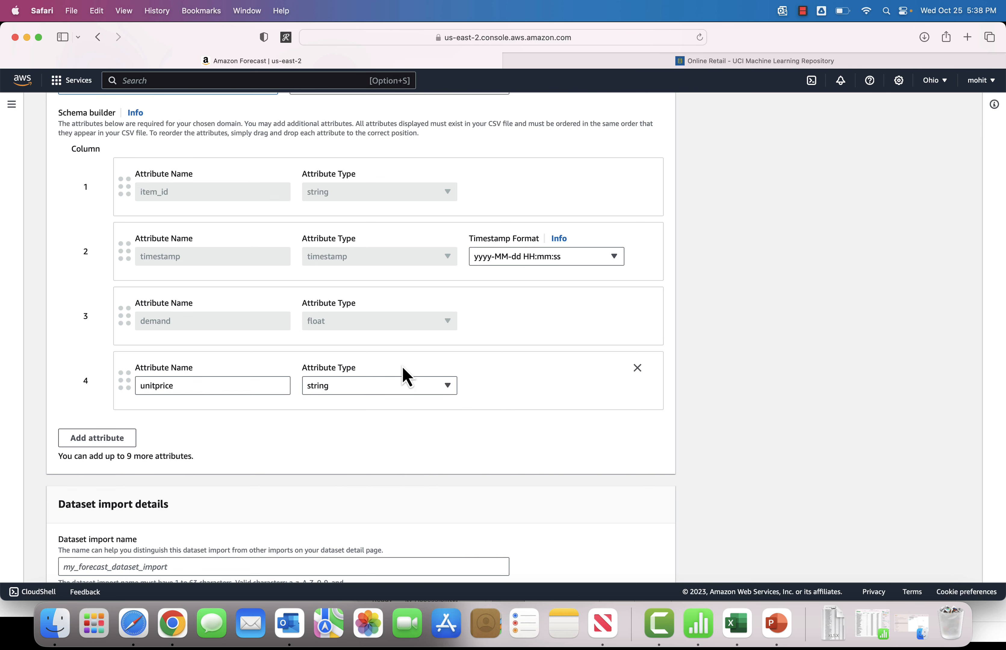
Step: Name the dataset import retail_ds_import and select Do not use time zone
scroll(321, 452, down, 3)
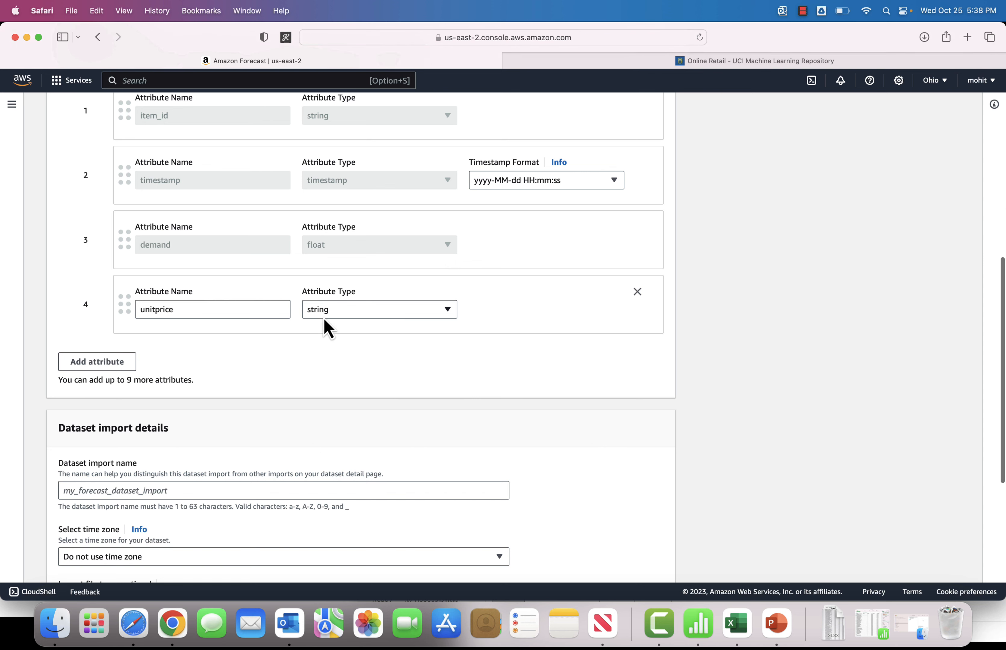
scroll(318, 348, down, 3)
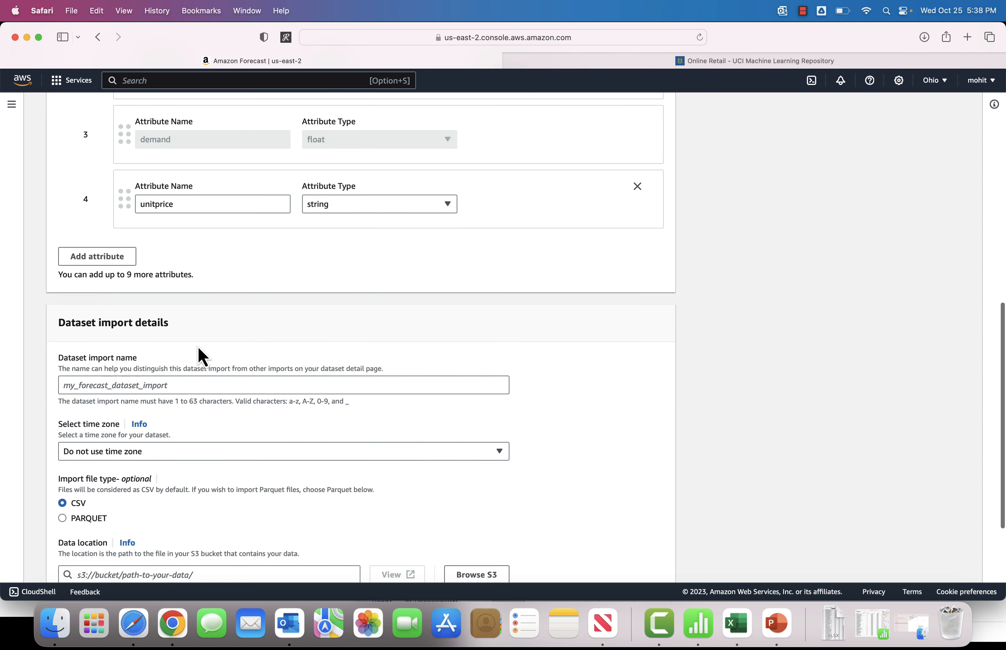
scroll(201, 357, down, 3)
click(122, 310)
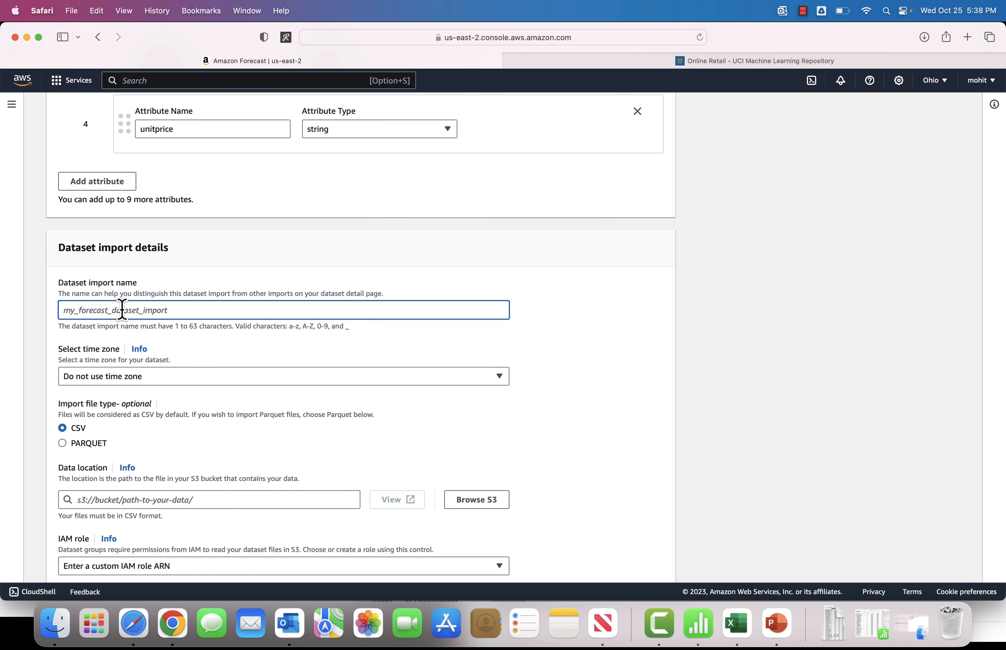
text(retail_ds_import)
click(12, 381)
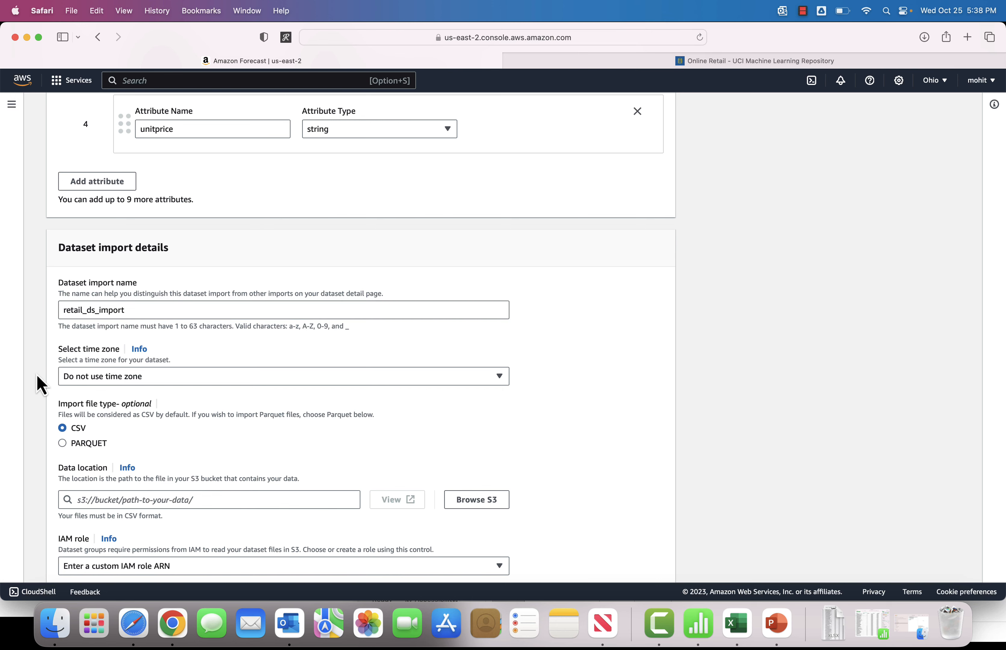
scroll(41, 385, down, 3)
click(153, 286)
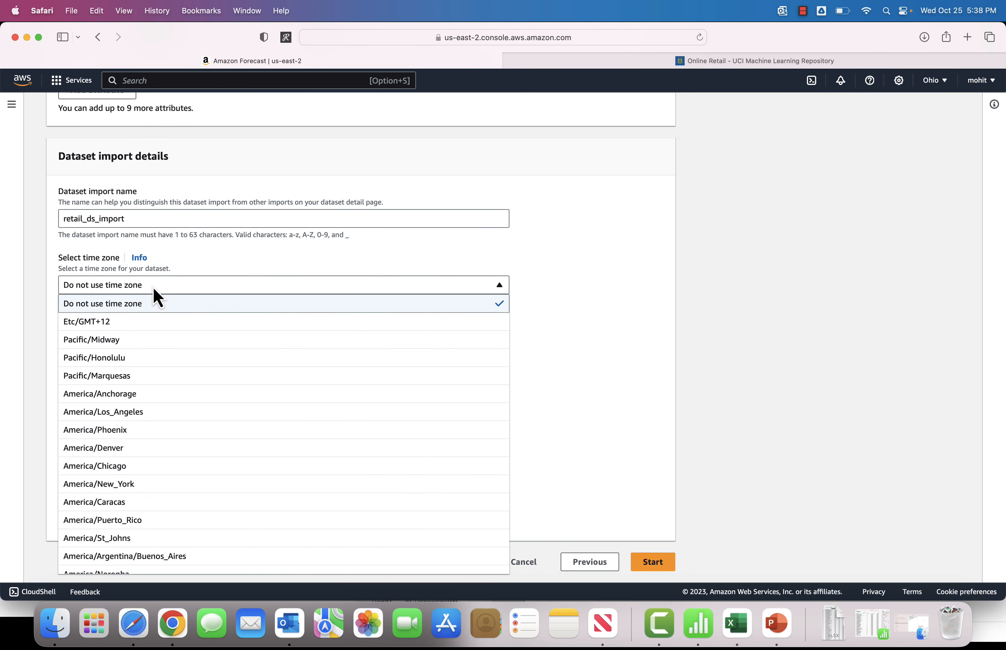
click(577, 304)
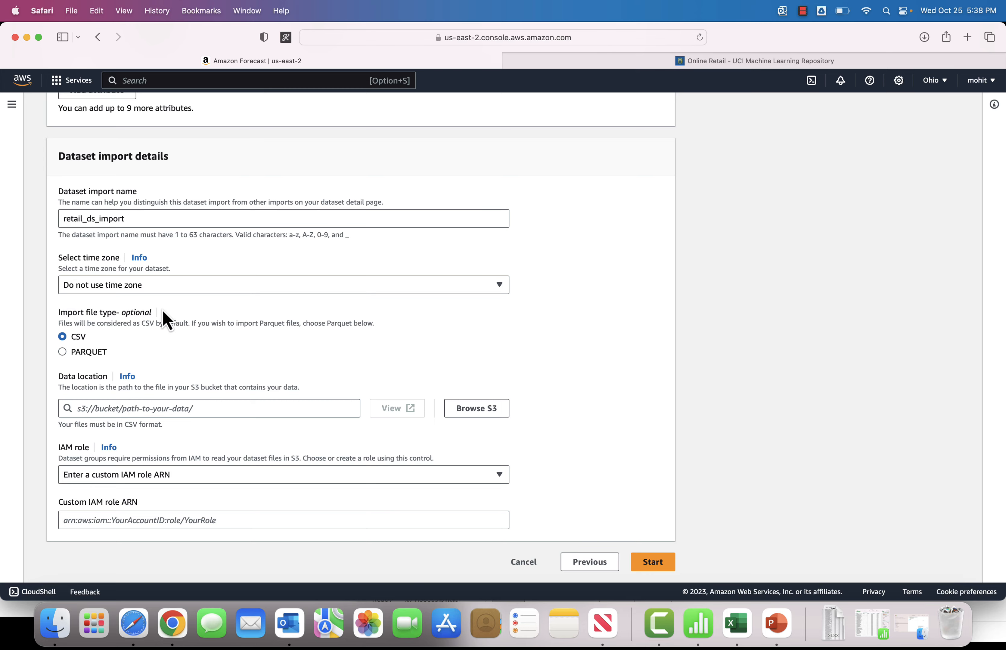
Step: Open the S3 console in a new browser tab from the service search
key(super+Tab)
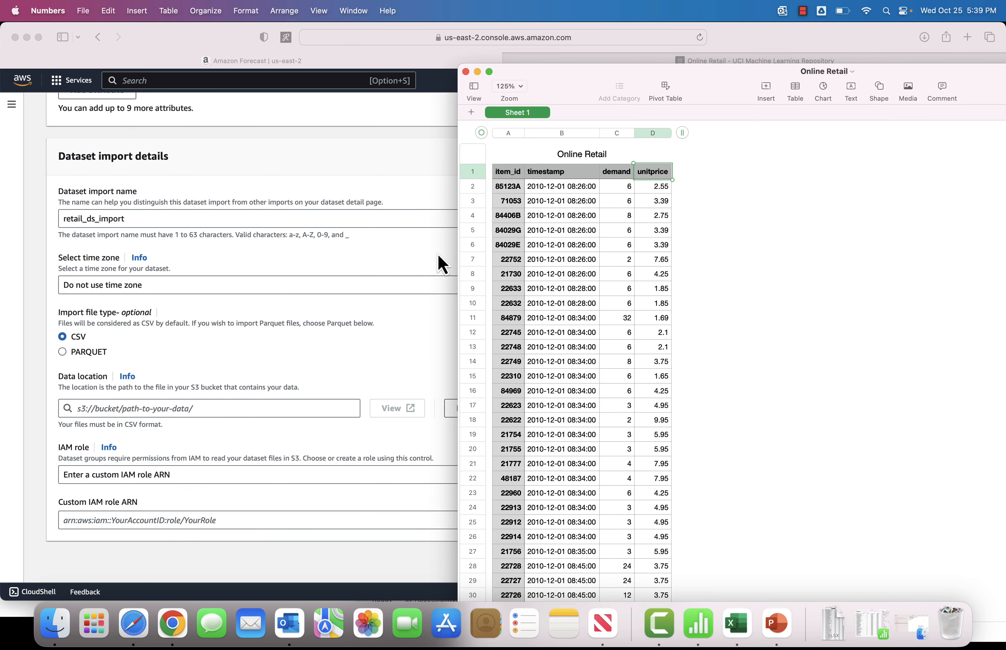
click(205, 311)
click(121, 408)
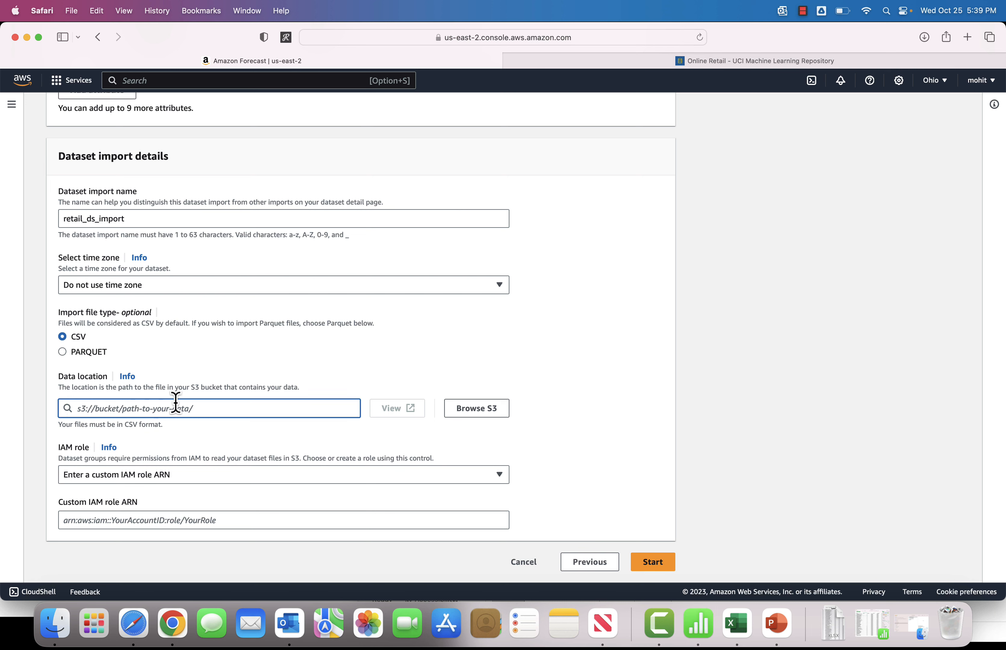
click(297, 80)
text(S)
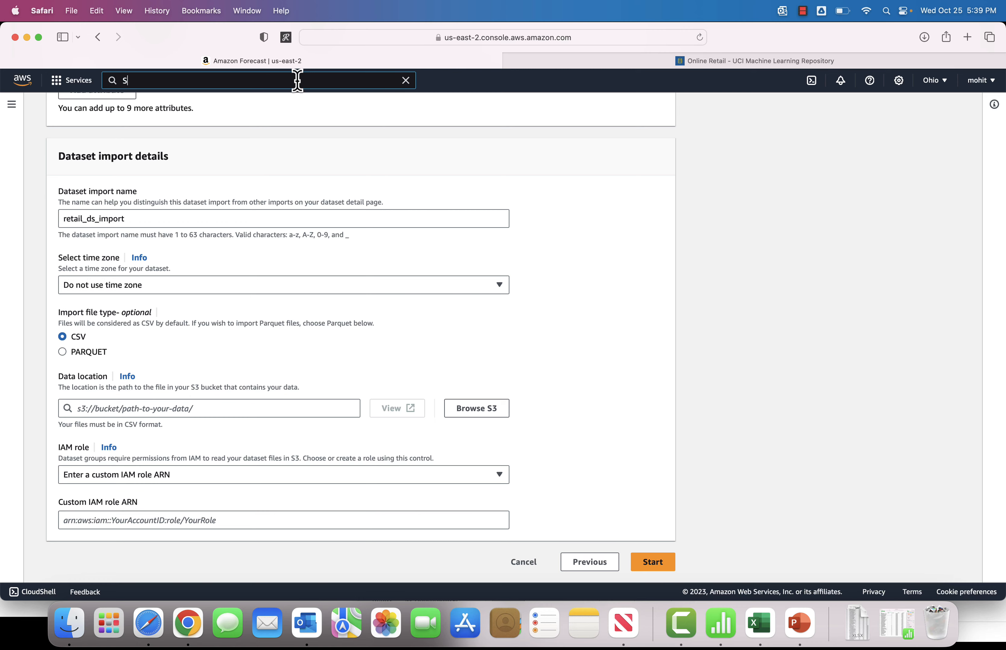
text(3)
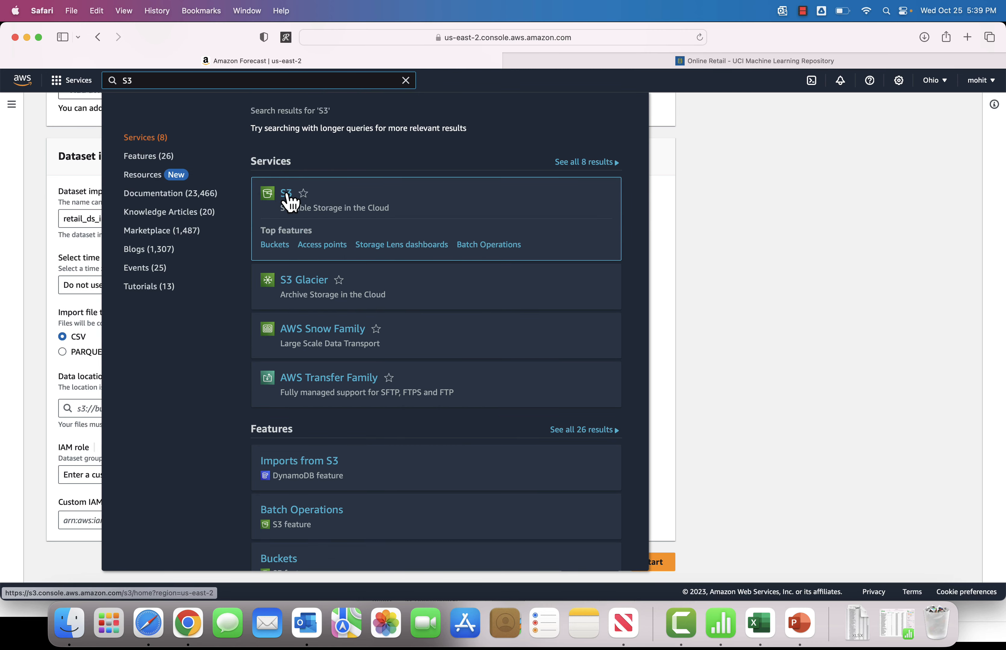
right_click(287, 199)
click(310, 201)
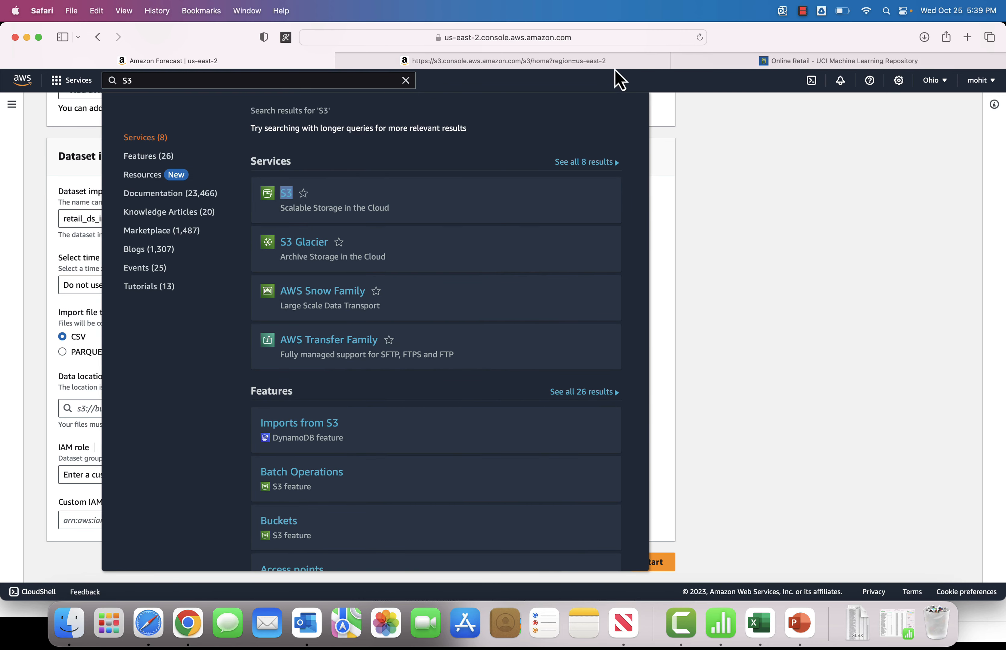
click(580, 60)
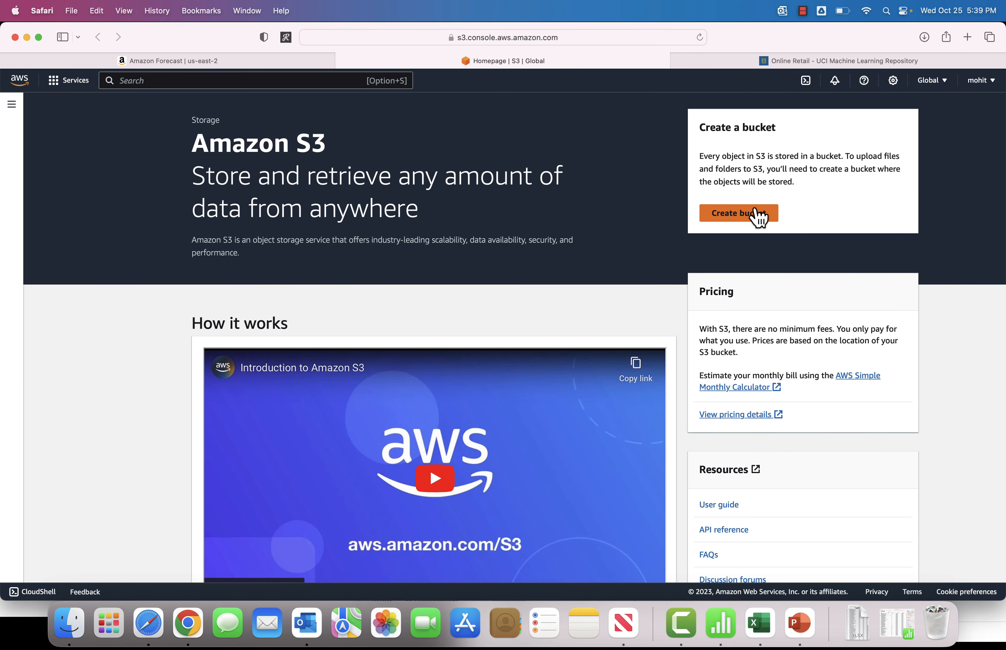
Step: Create an S3 bucket named forecast-infinitedreams in US East (Ohio) with default settings
click(758, 217)
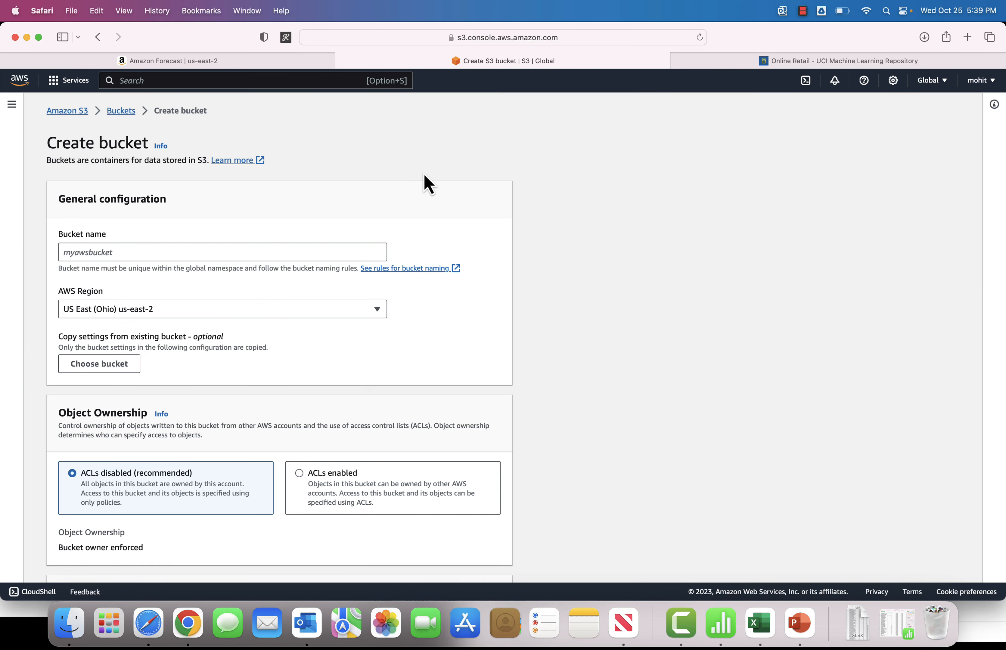
click(64, 250)
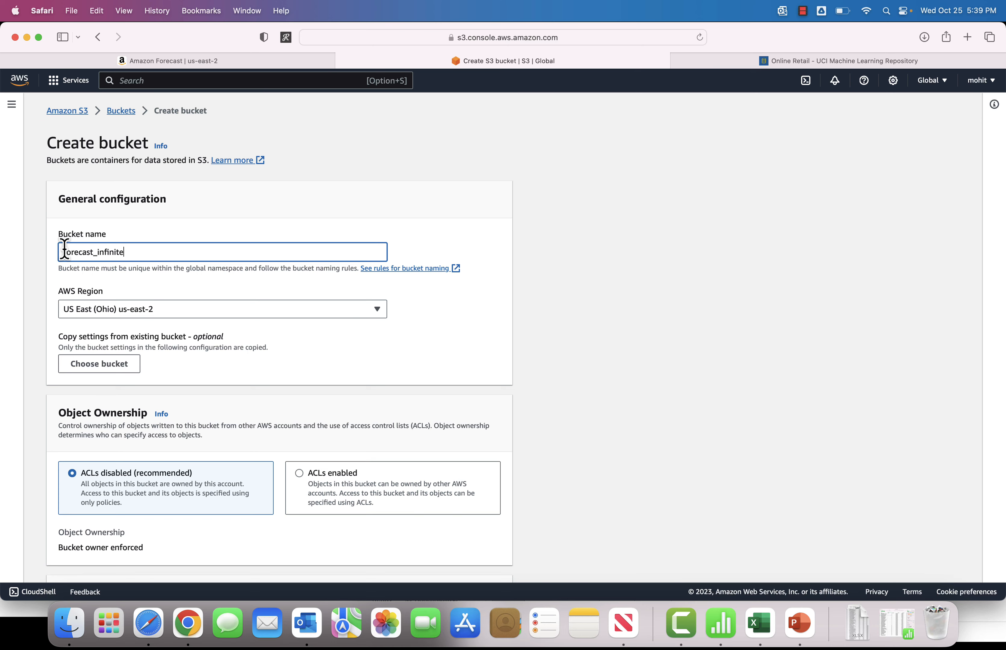
text(ms)
scroll(280, 308, down, 3)
scroll(270, 339, down, 15)
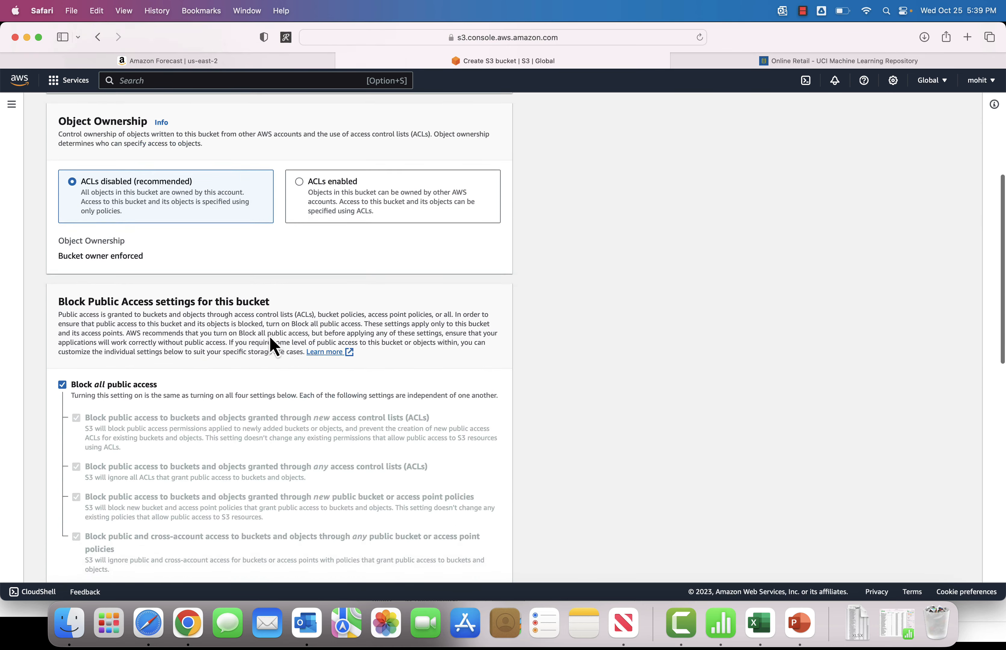
scroll(270, 338, down, 5)
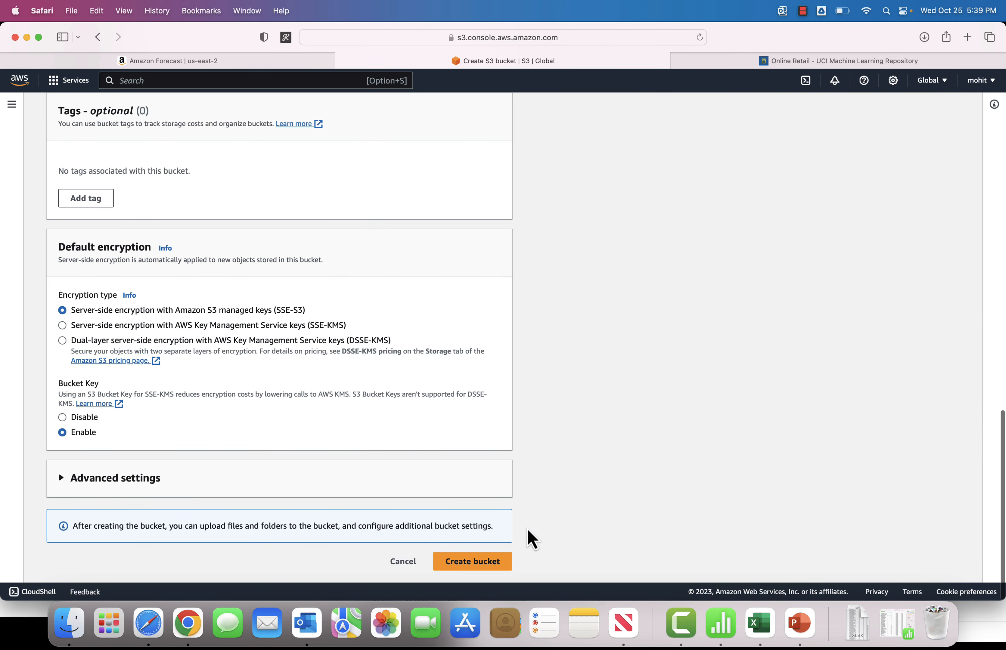
scroll(485, 568, up, 1)
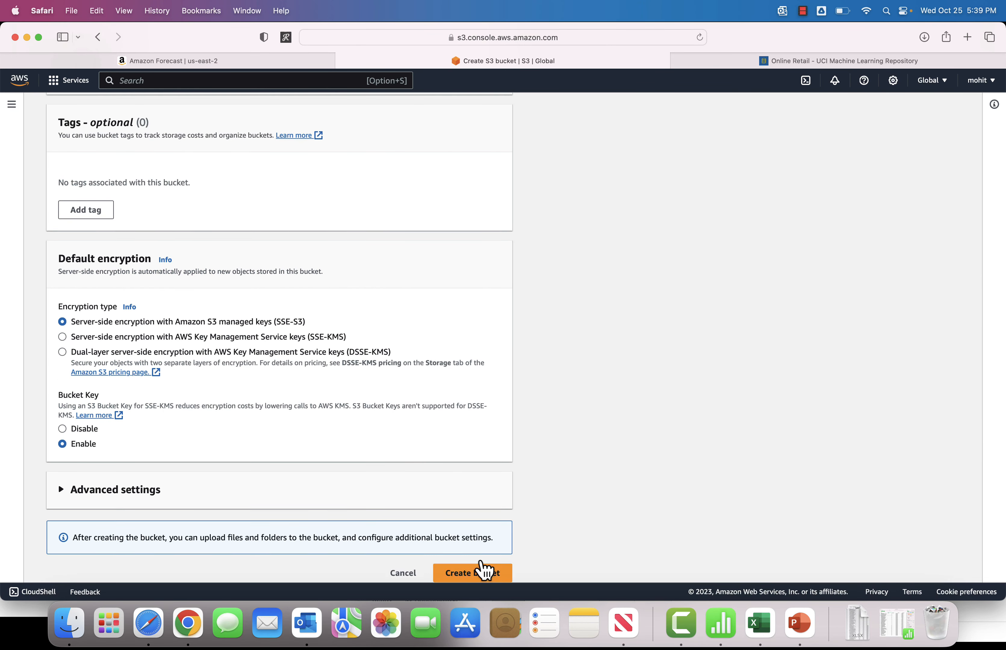
click(470, 575)
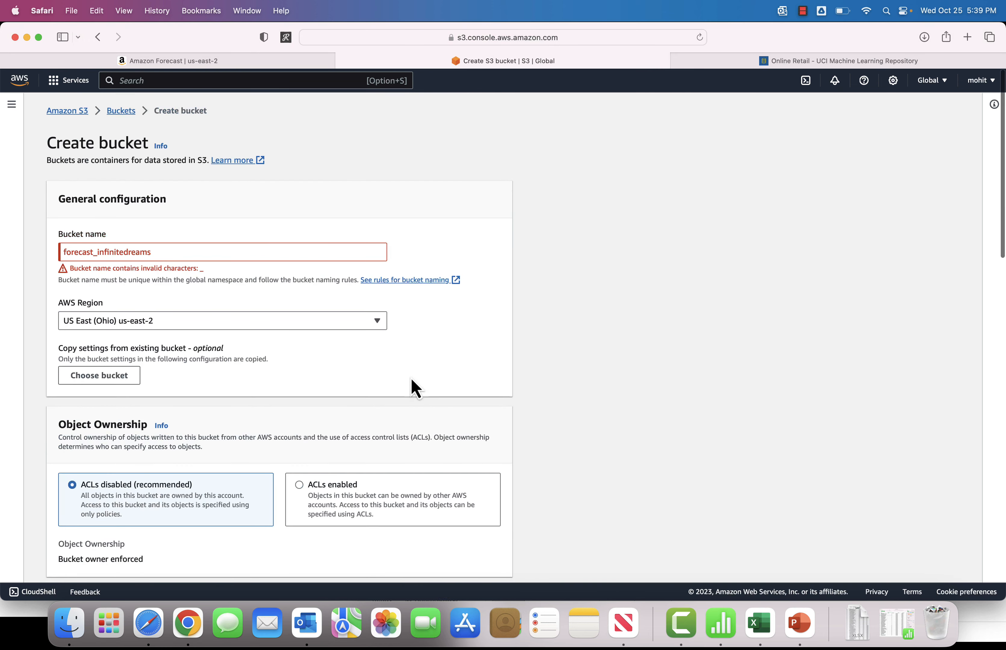
click(178, 252)
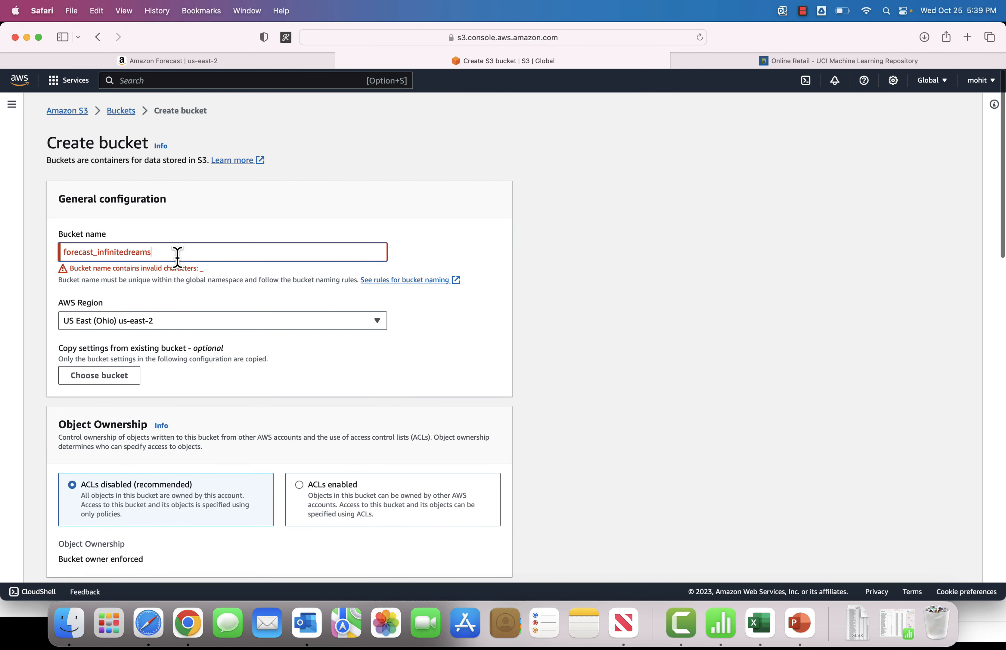
click(96, 253)
key(BackSpace)
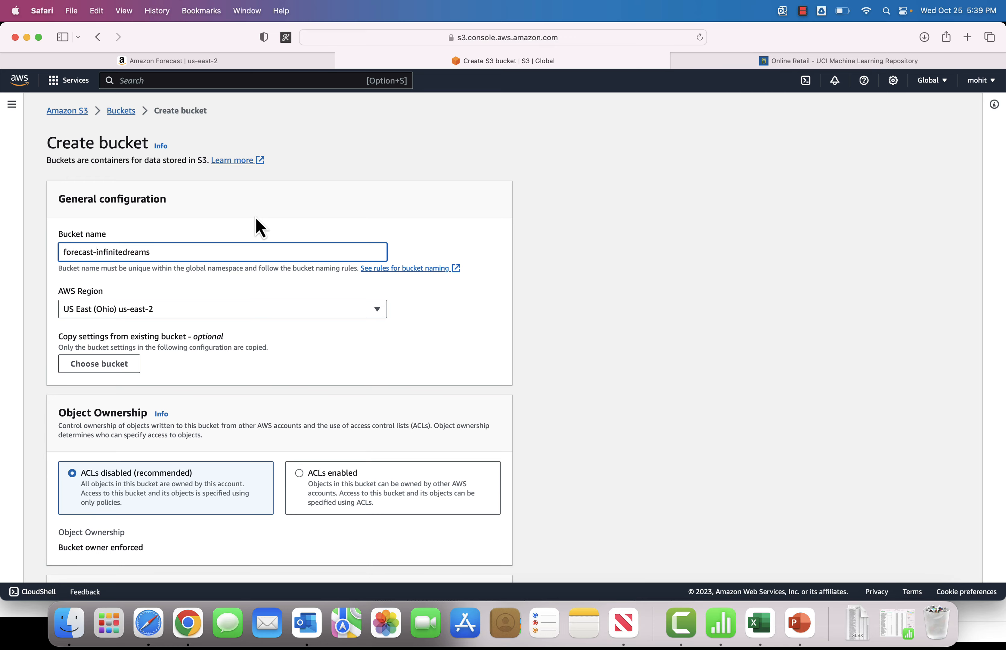
text(-)
scroll(453, 358, down, 20)
click(490, 563)
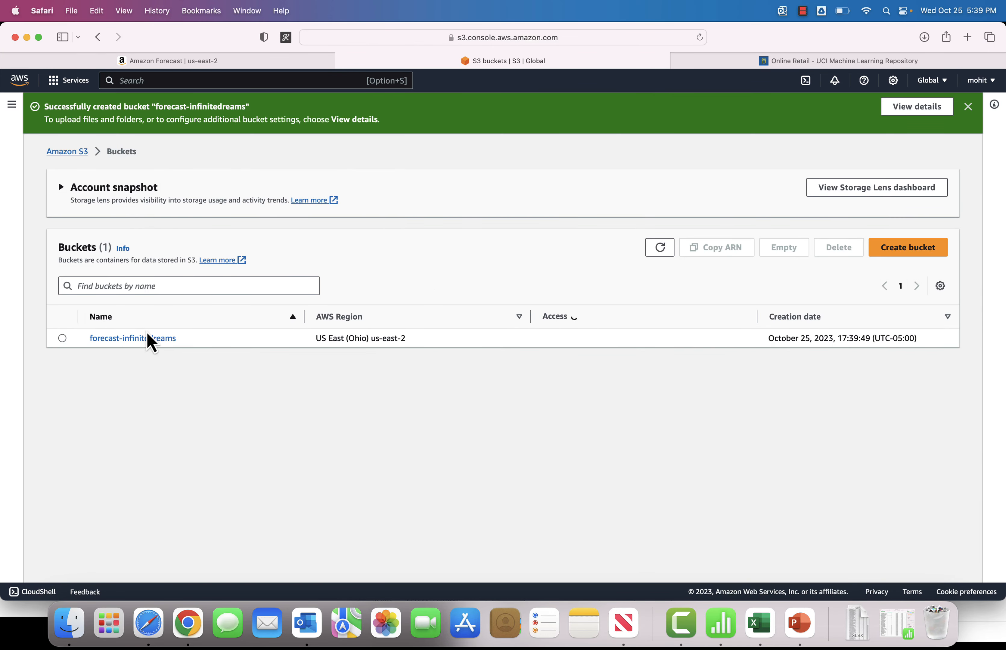
Step: Upload Online Retail.csv from Downloads into the forecast-infinitedreams bucket
click(164, 338)
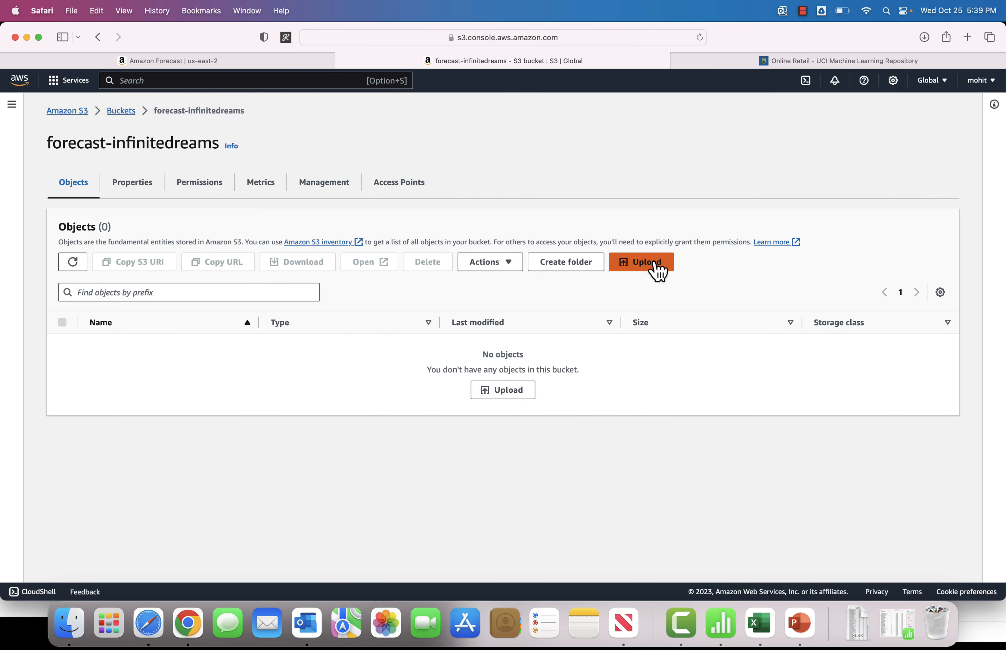
click(654, 269)
click(398, 263)
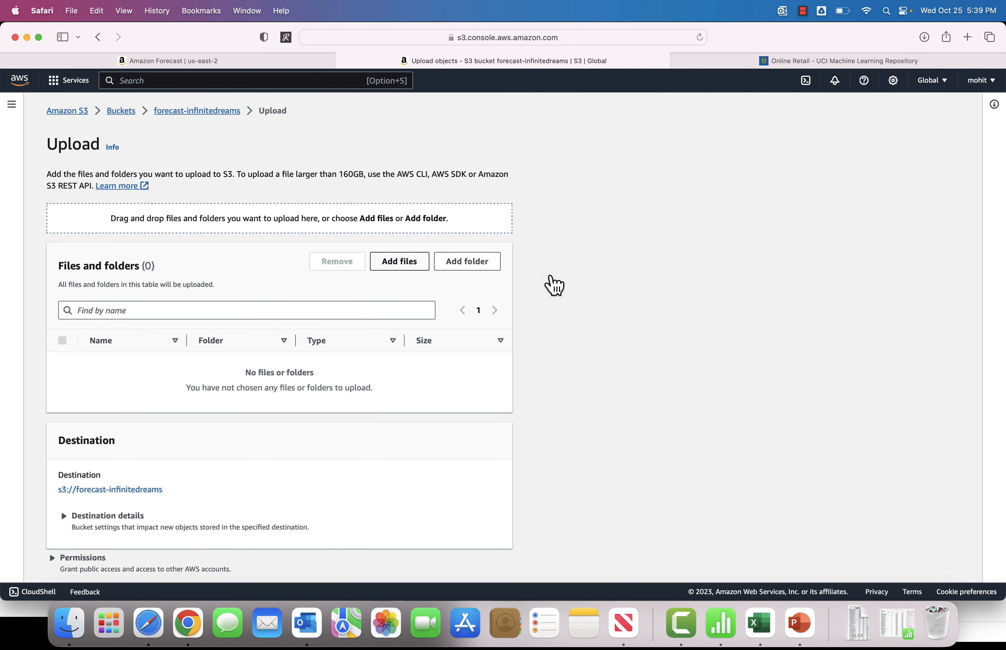
click(316, 258)
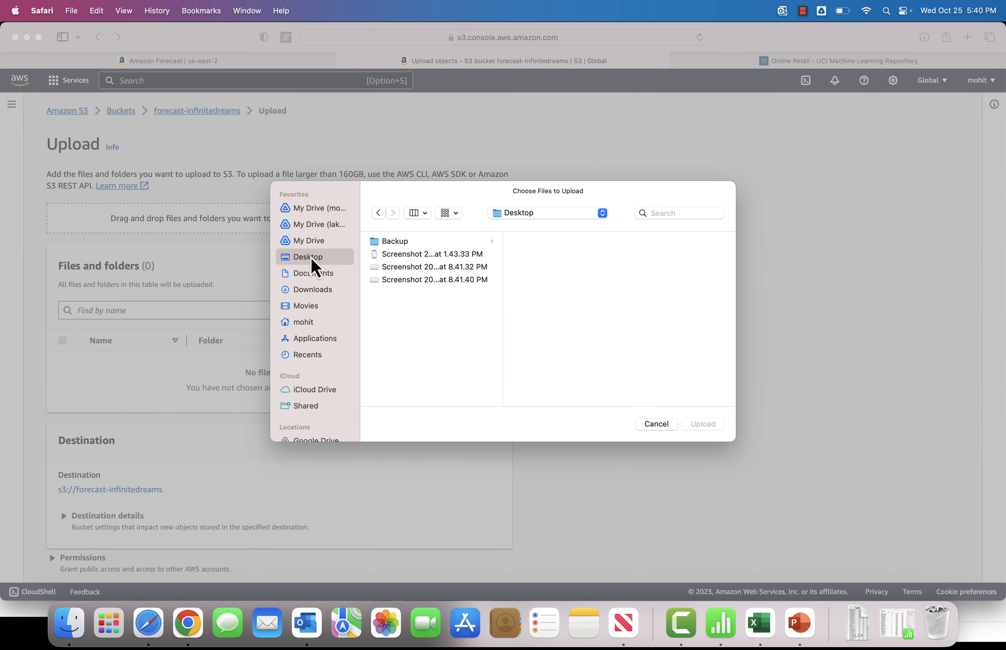
click(325, 290)
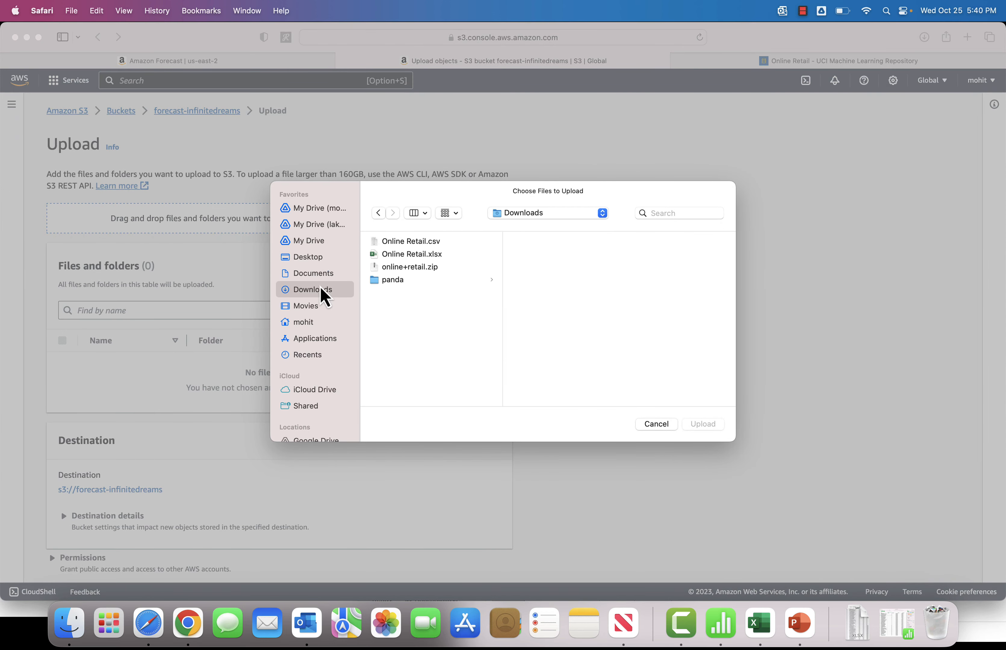
double_click(408, 243)
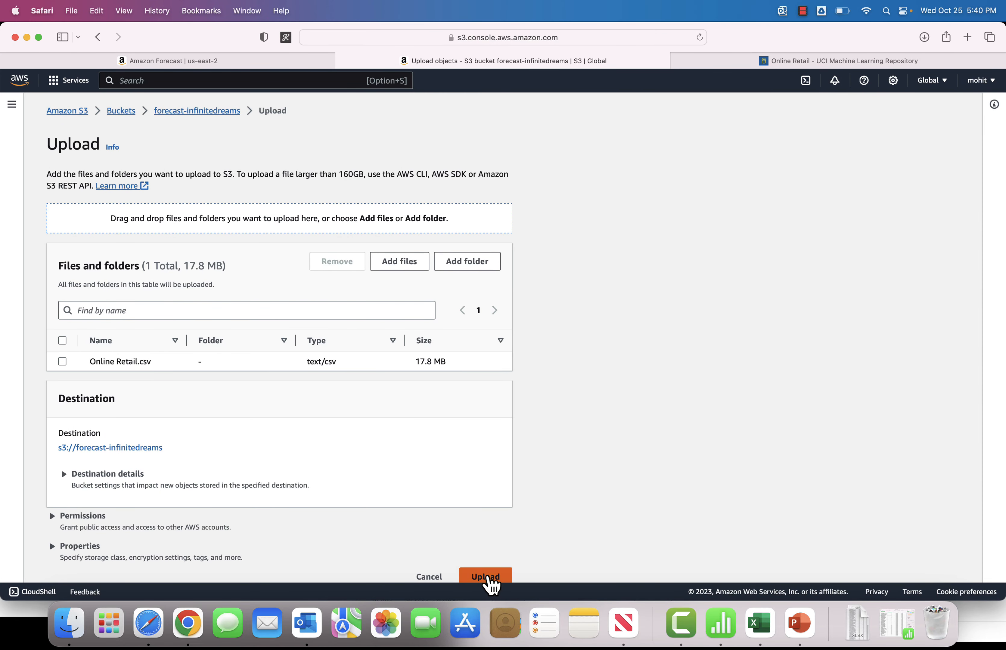
click(487, 577)
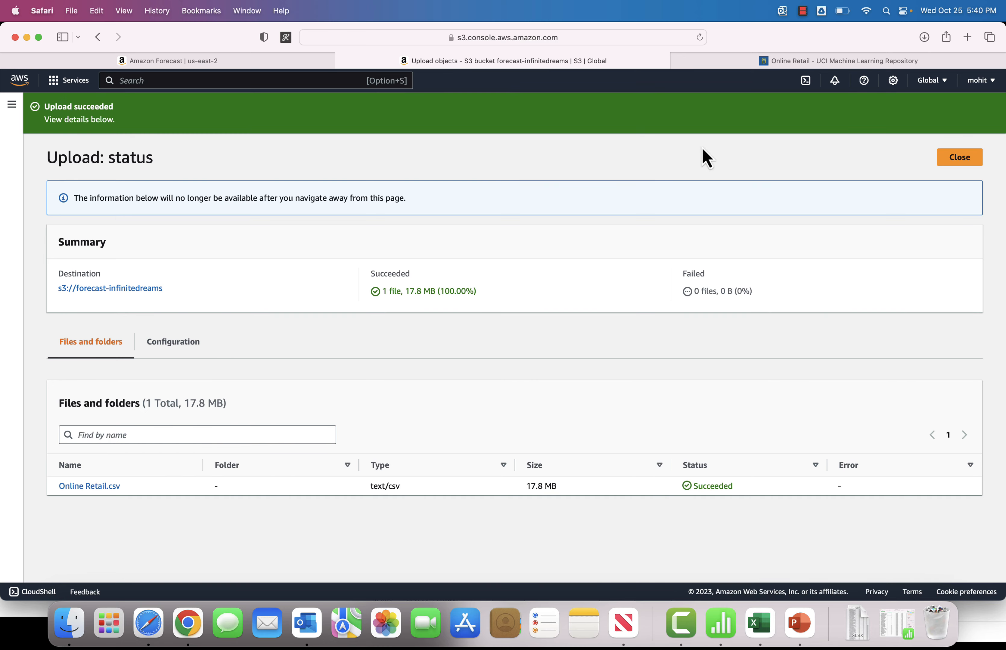
click(968, 170)
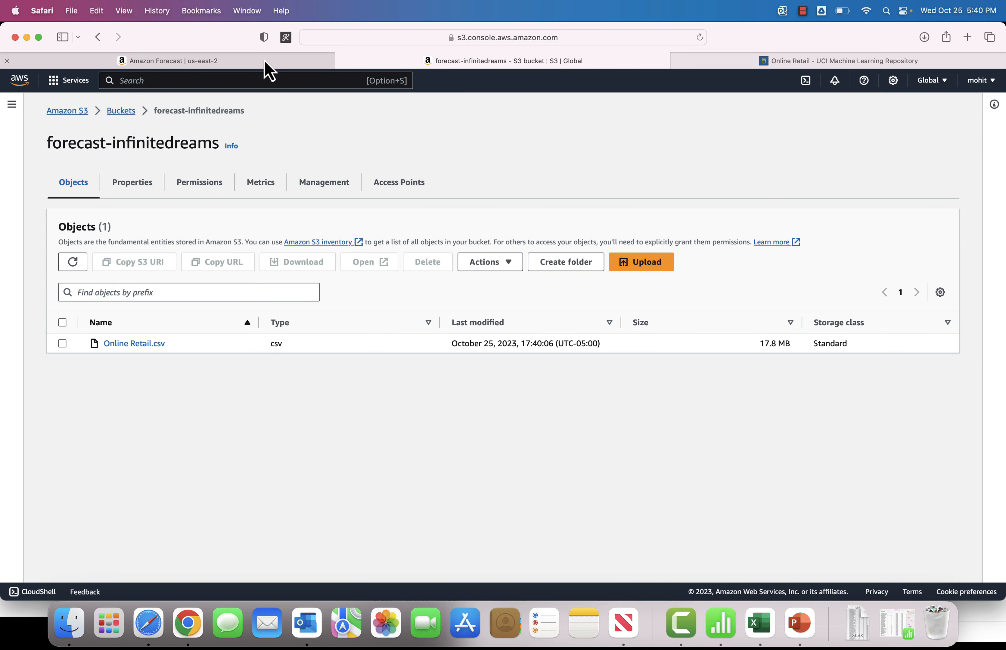
Step: Back in the Forecast import form, set the data location to the forecast-infinitedreams bucket via Browse S3
click(264, 61)
click(733, 314)
click(475, 409)
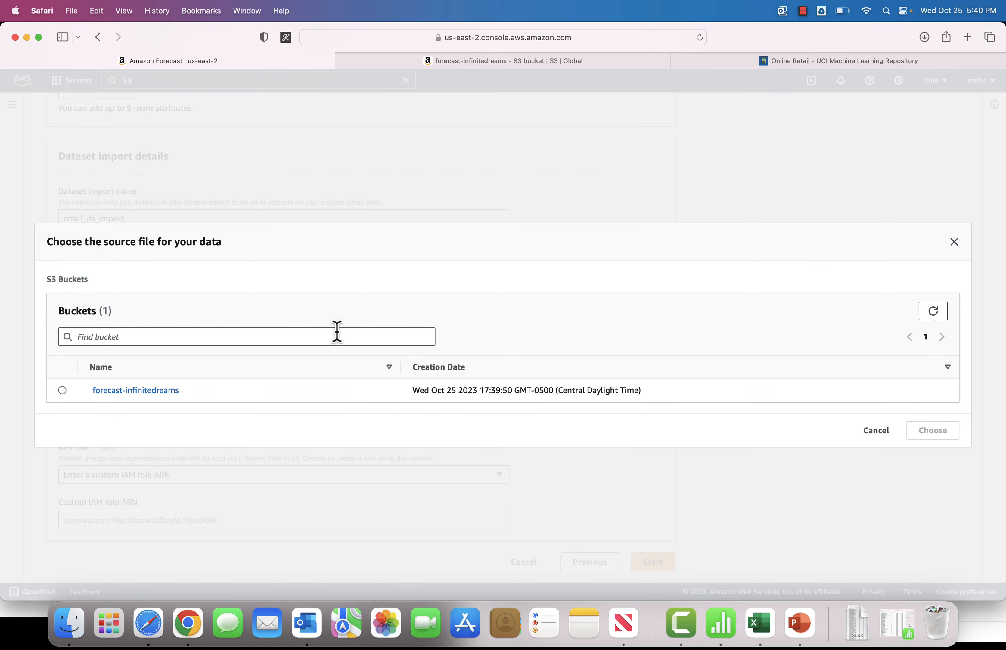
click(62, 391)
click(933, 431)
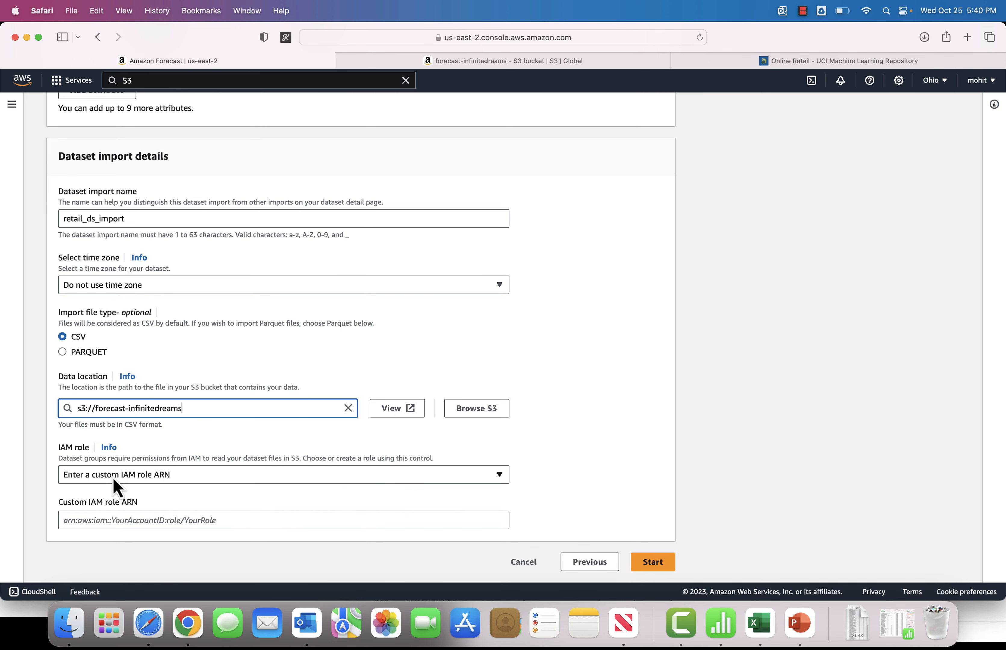
Step: Create a new IAM role granting Forecast access to any S3 bucket, and start the dataset import
click(141, 476)
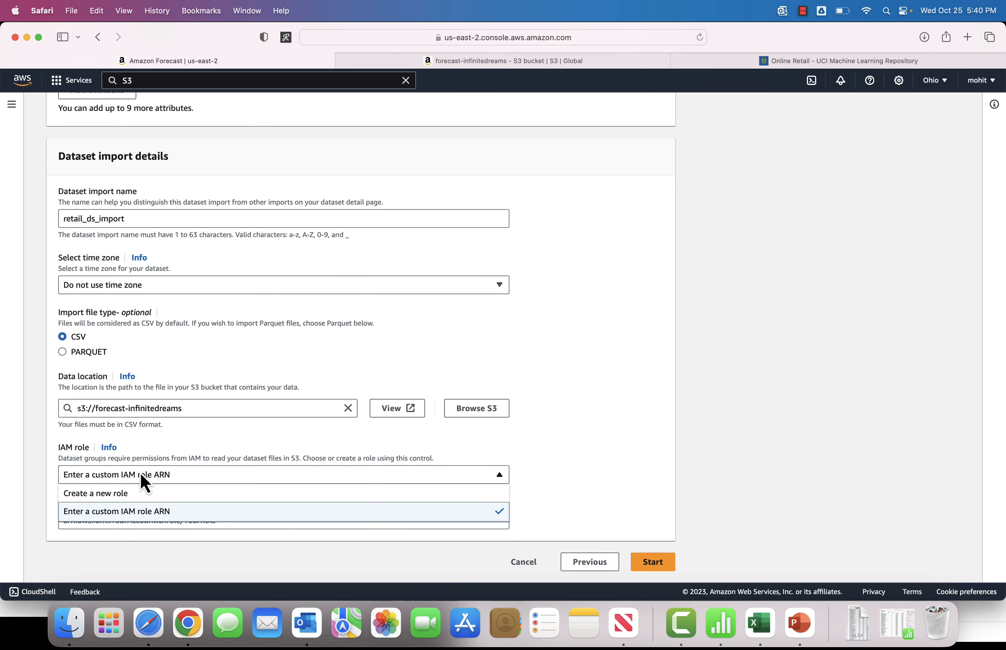
click(99, 493)
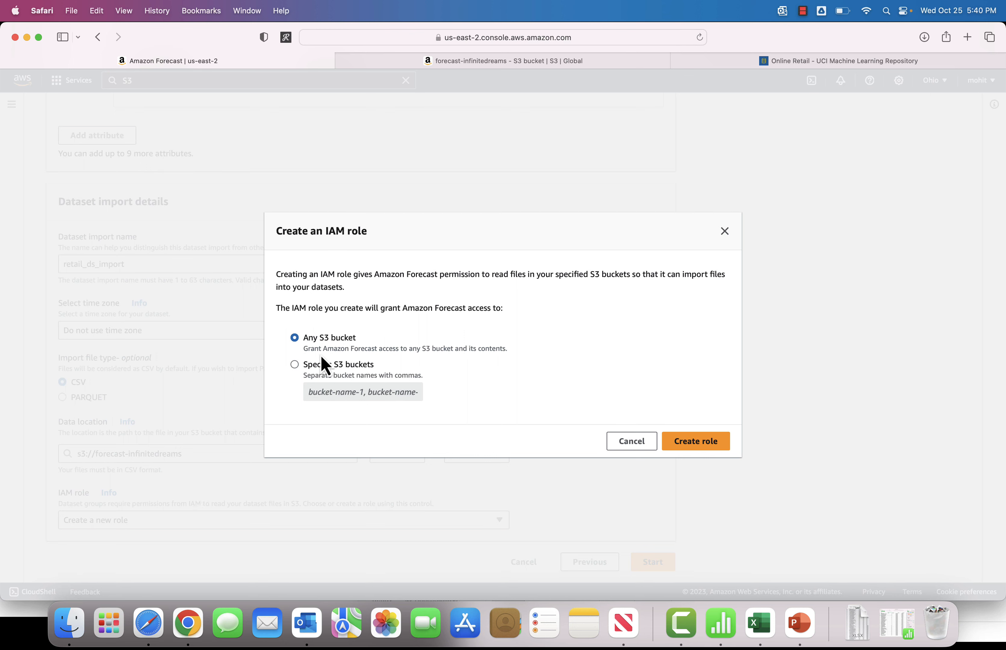
click(698, 446)
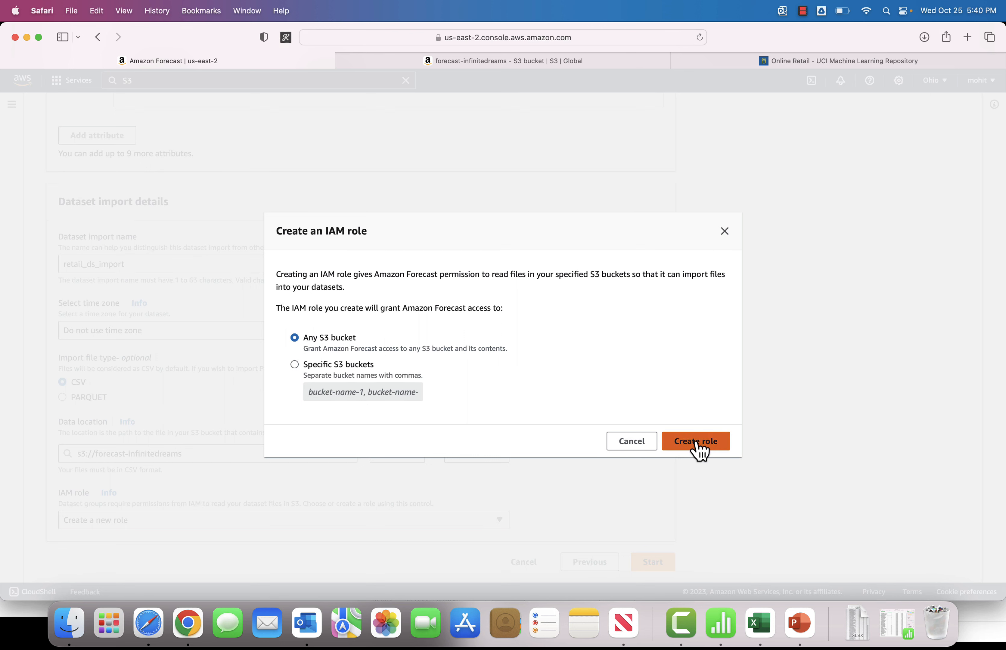
scroll(434, 448, down, 3)
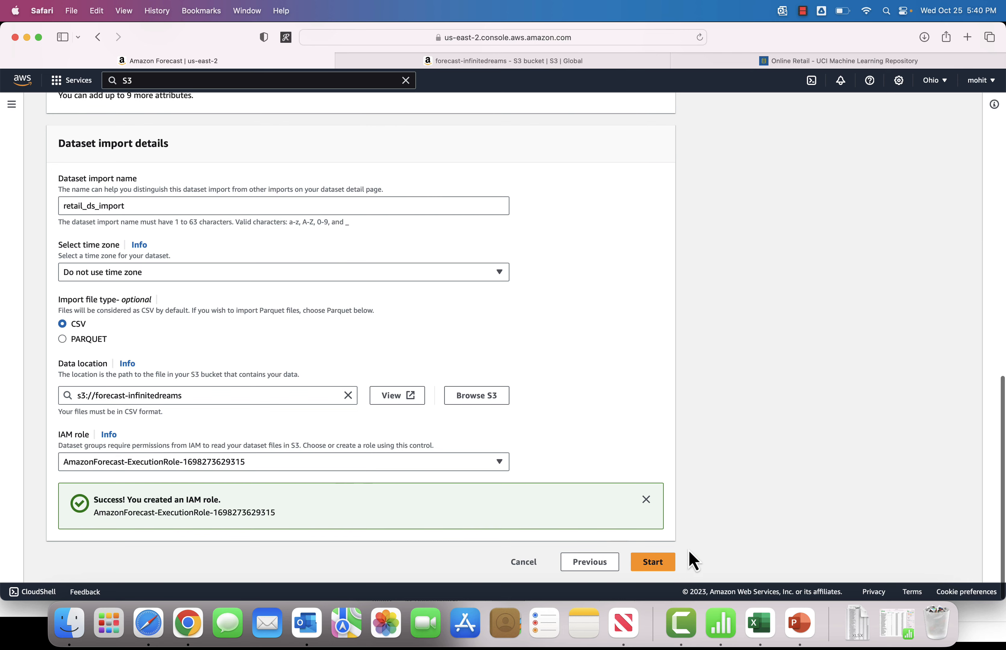
click(656, 557)
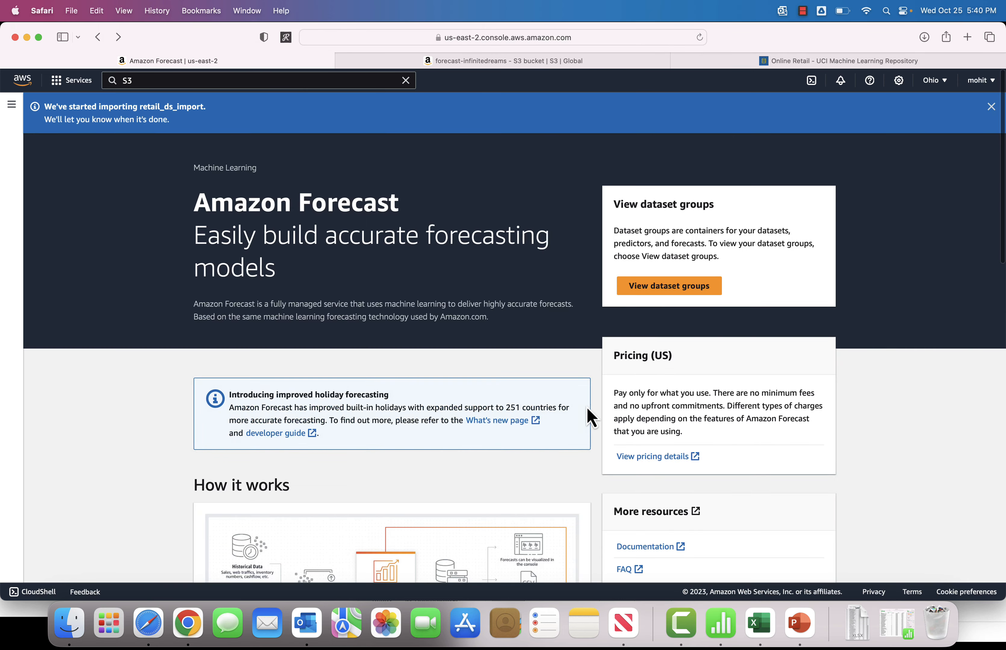
Step: Open the retail_dsg dataset group dashboard and examine the target time series data import status
click(661, 286)
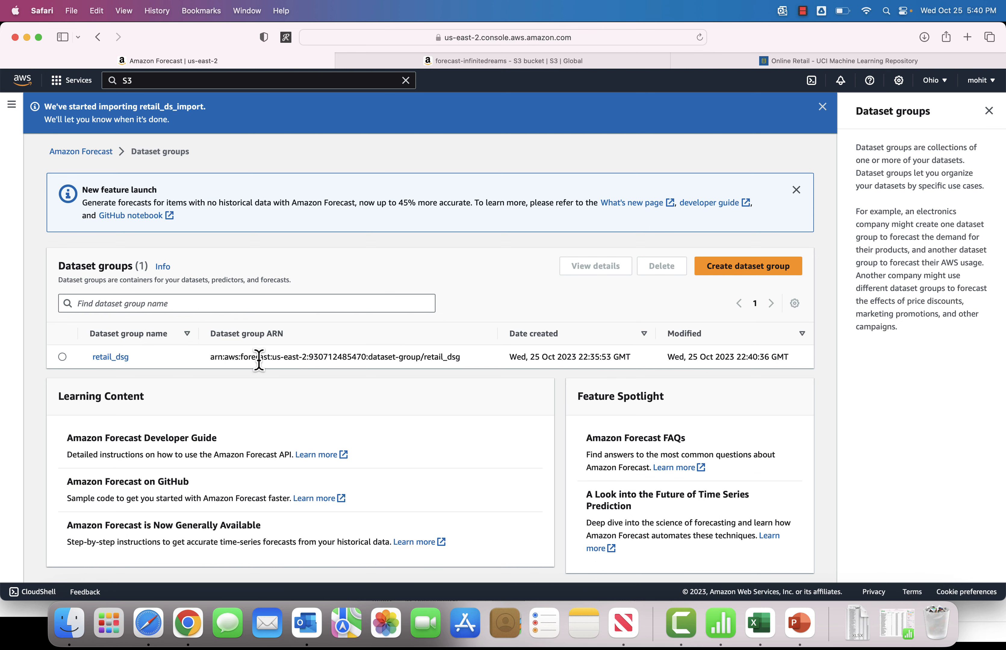
click(64, 358)
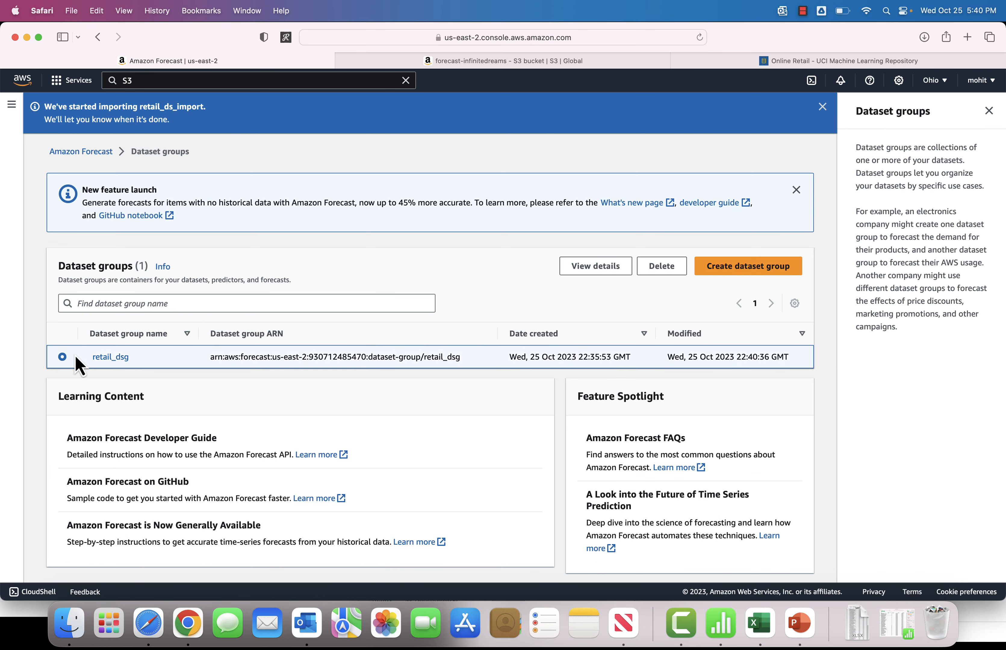
click(110, 357)
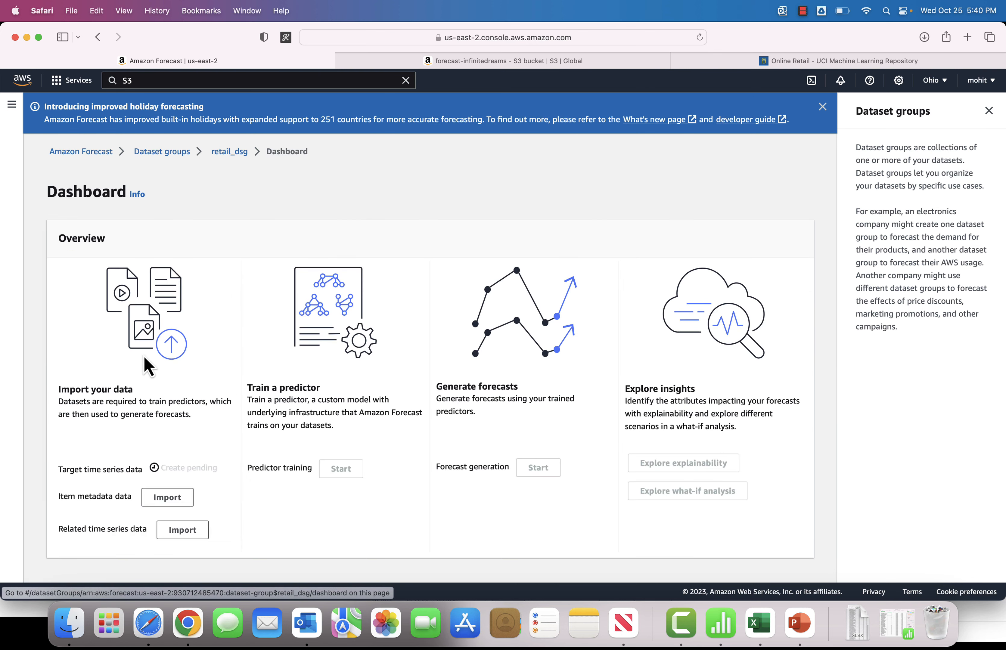
drag(161, 469, 233, 480)
click(233, 479)
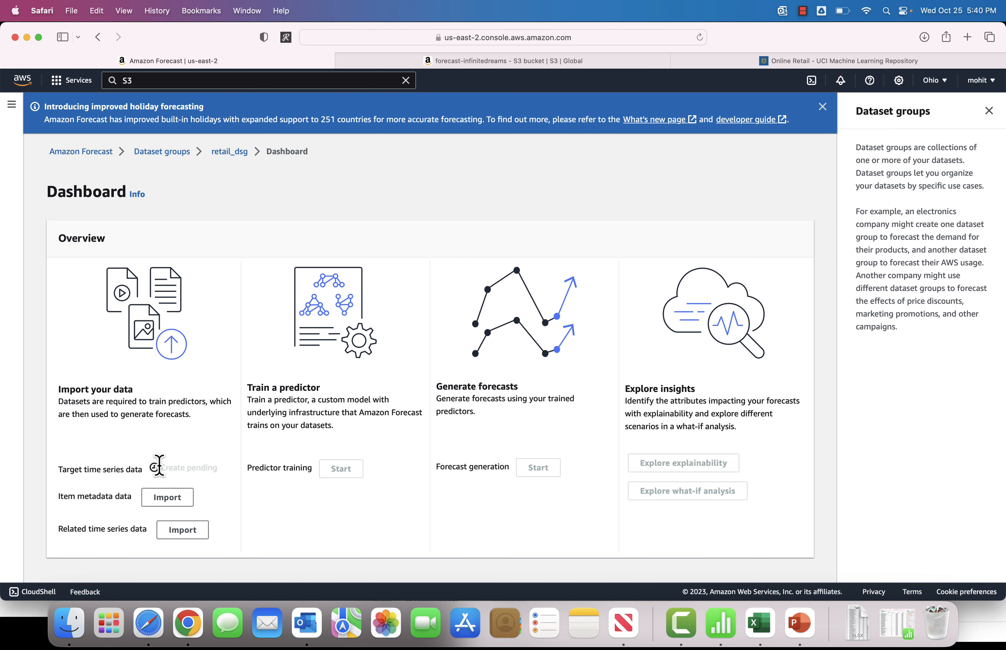
drag(159, 468, 228, 465)
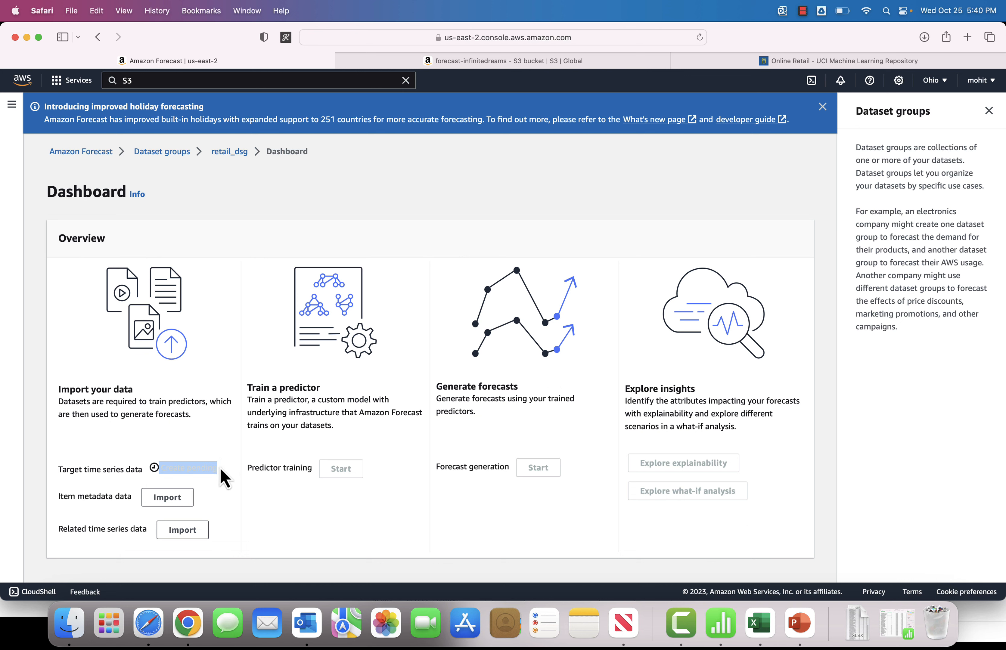
click(221, 477)
drag(135, 498, 60, 499)
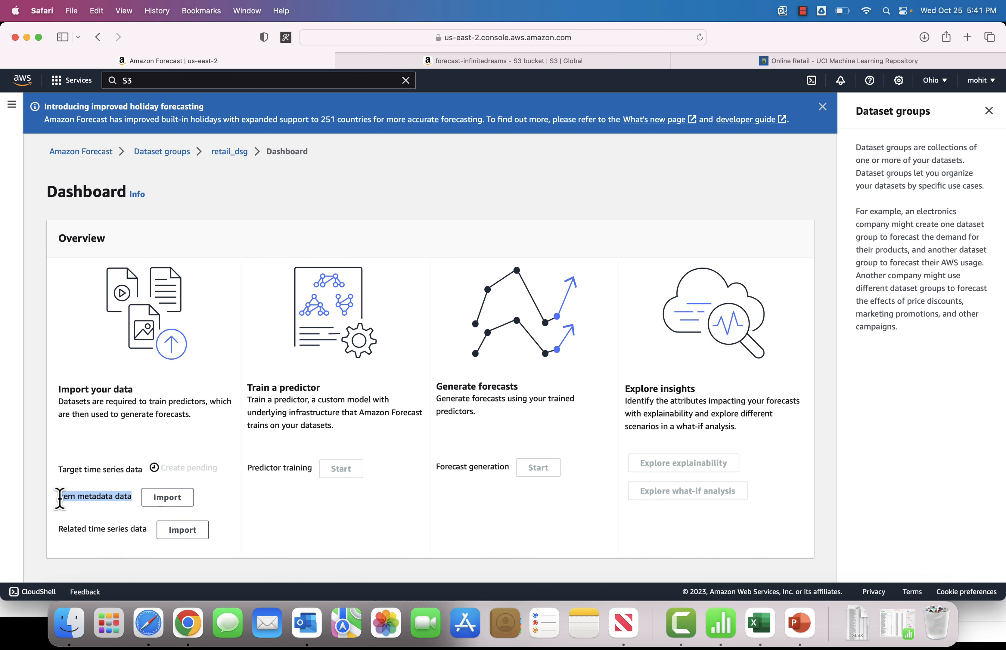
Step: Examine the target time series, item metadata and related time series data entries on the dataset group dashboard
click(60, 499)
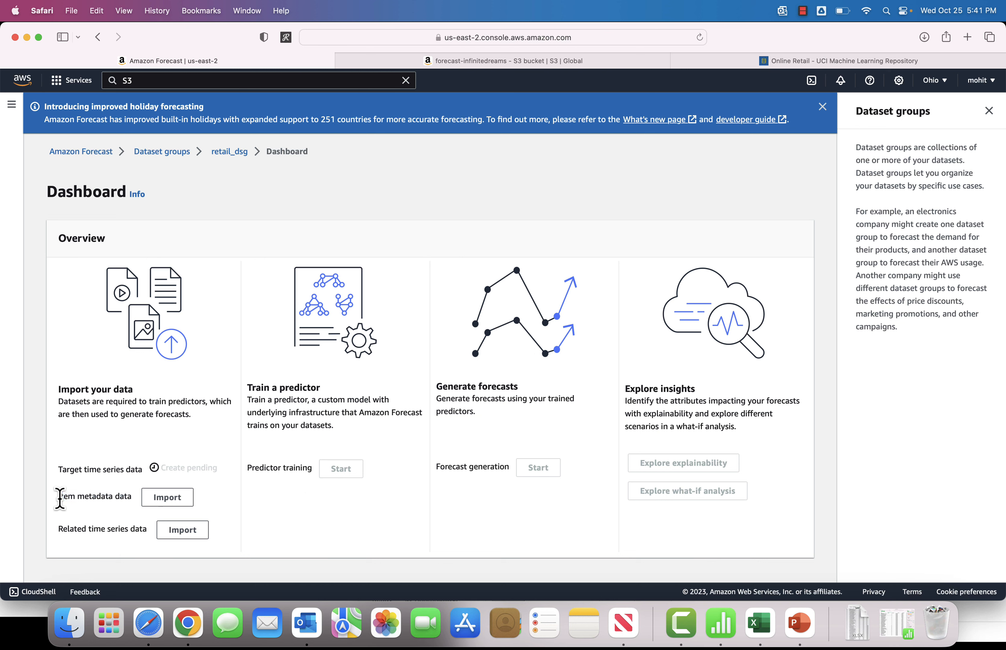
double_click(88, 530)
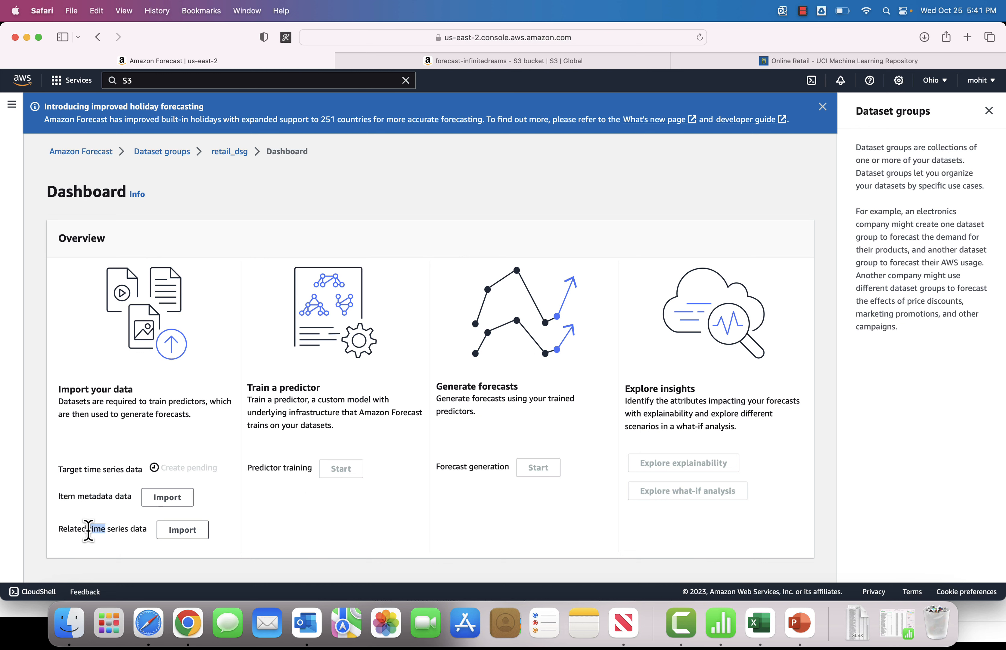
triple_click(98, 494)
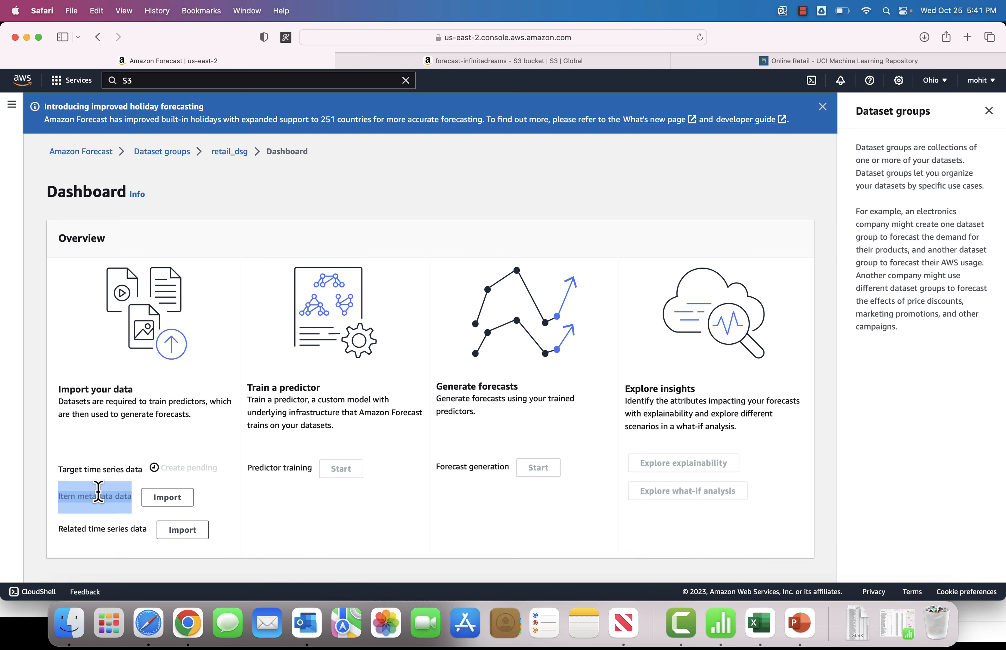
triple_click(101, 468)
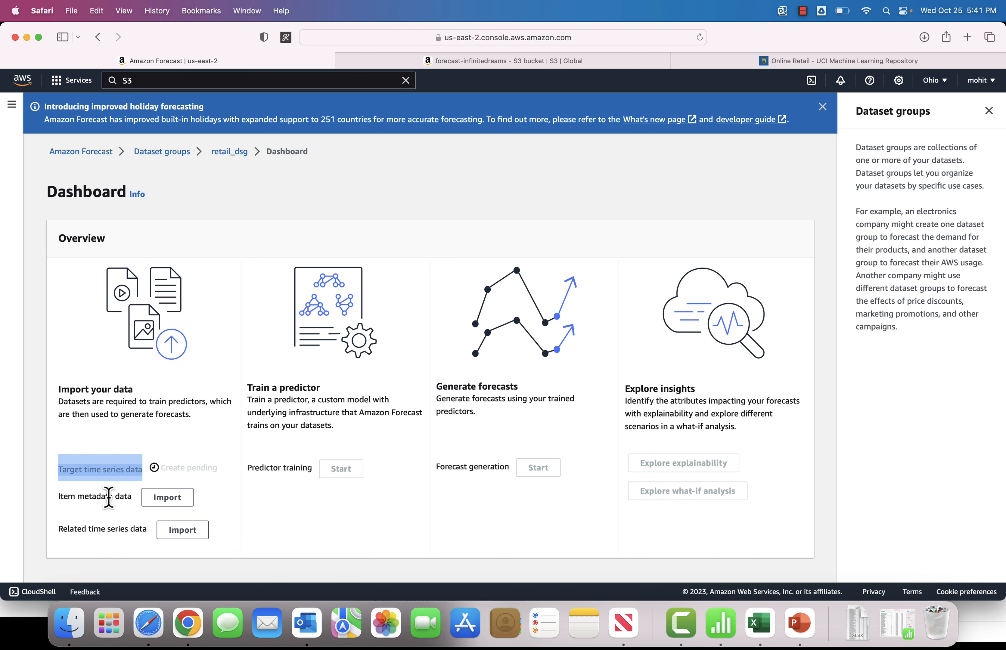
triple_click(109, 497)
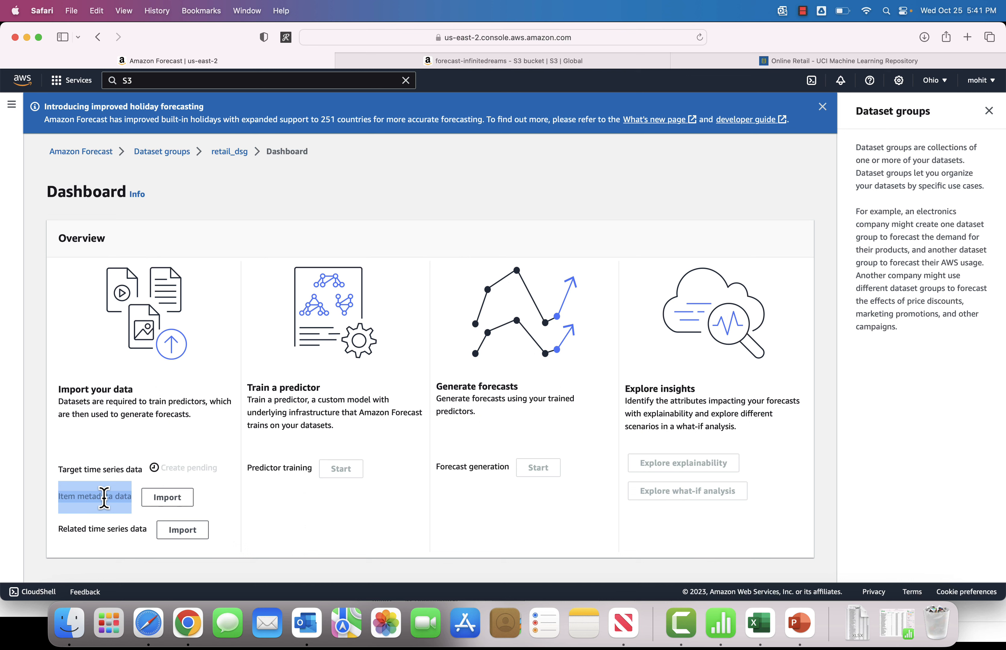
triple_click(110, 528)
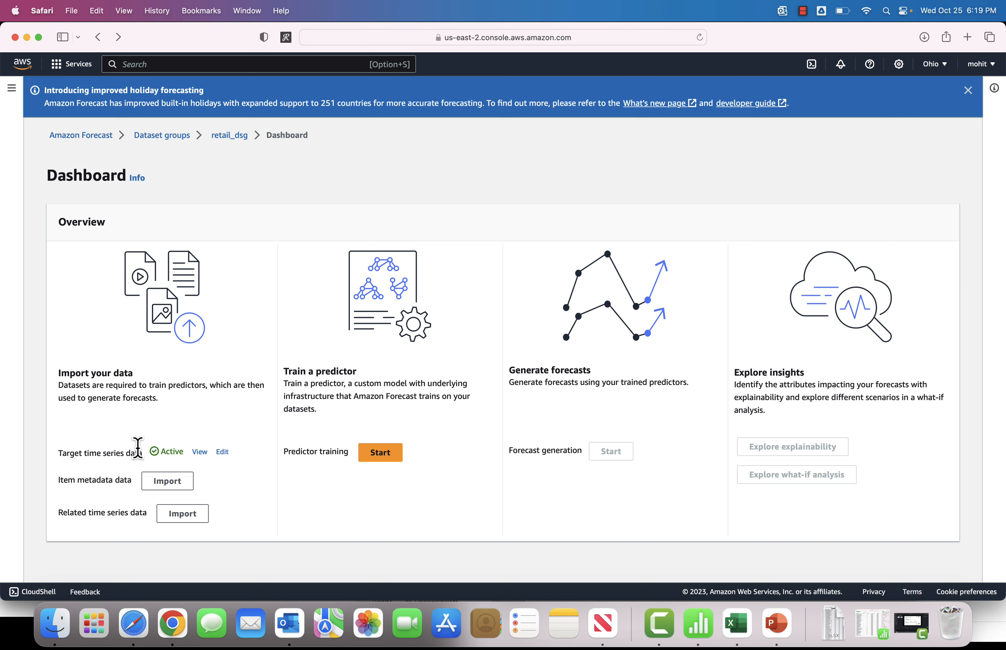
Step: Review the dashboard's data import entries and the predictor training option after the import completes
drag(142, 451, 54, 453)
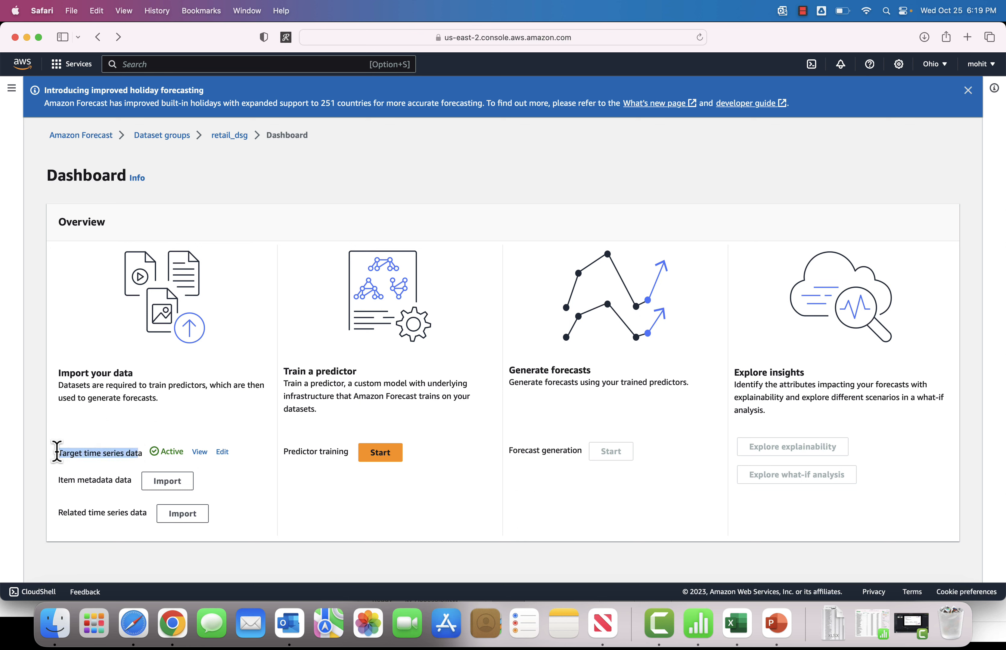
click(178, 429)
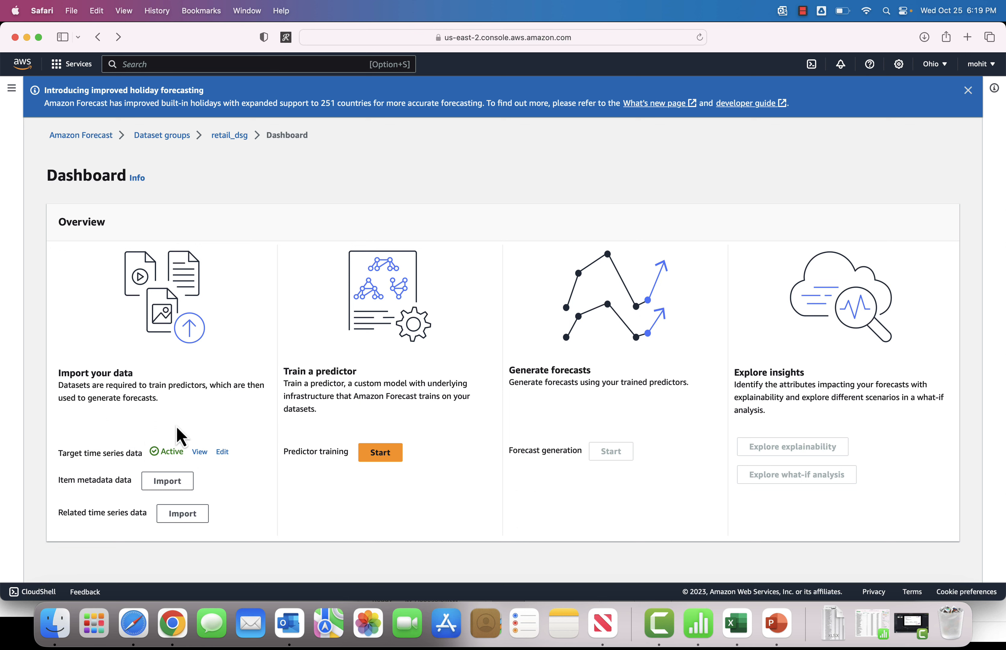
double_click(103, 481)
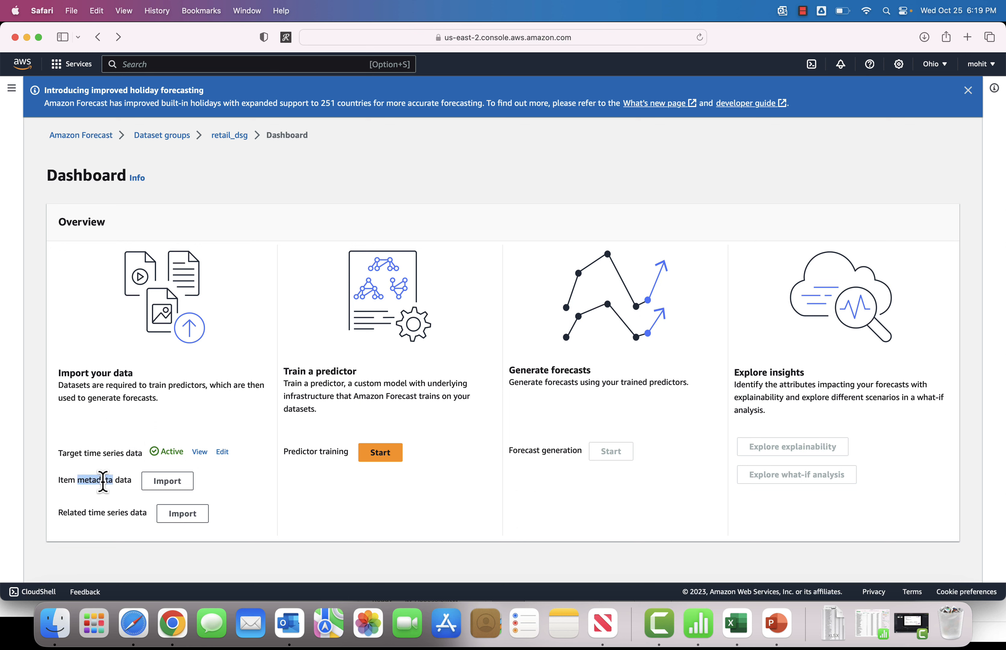
click(115, 515)
triple_click(114, 515)
click(114, 515)
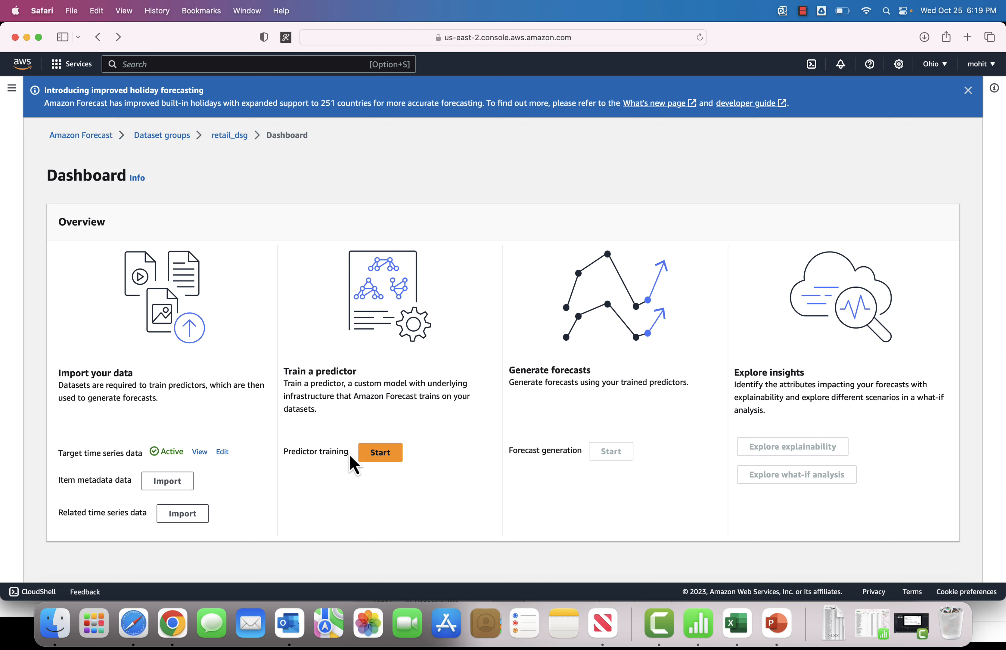
triple_click(307, 451)
click(360, 497)
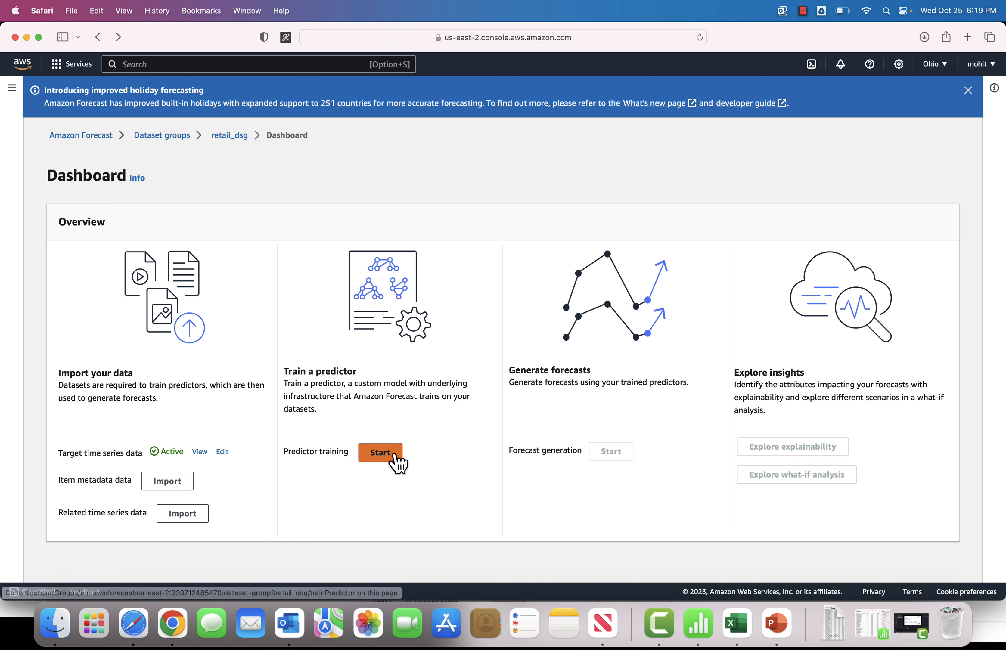
Step: Start predictor training and name the predictor retail_predictor
click(388, 463)
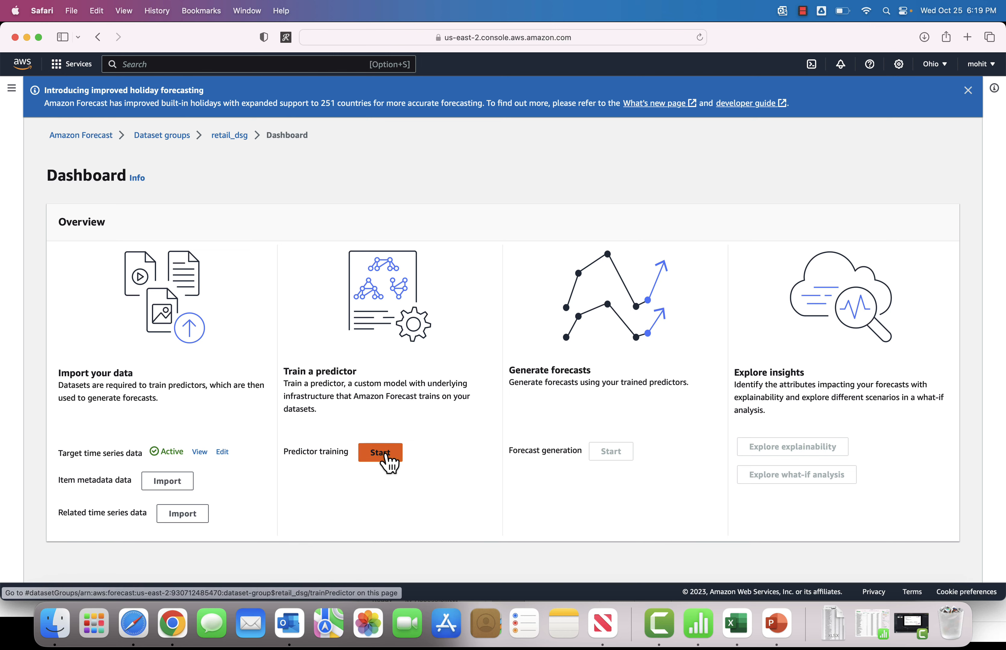
scroll(300, 360, down, 2)
click(135, 266)
text(retail)
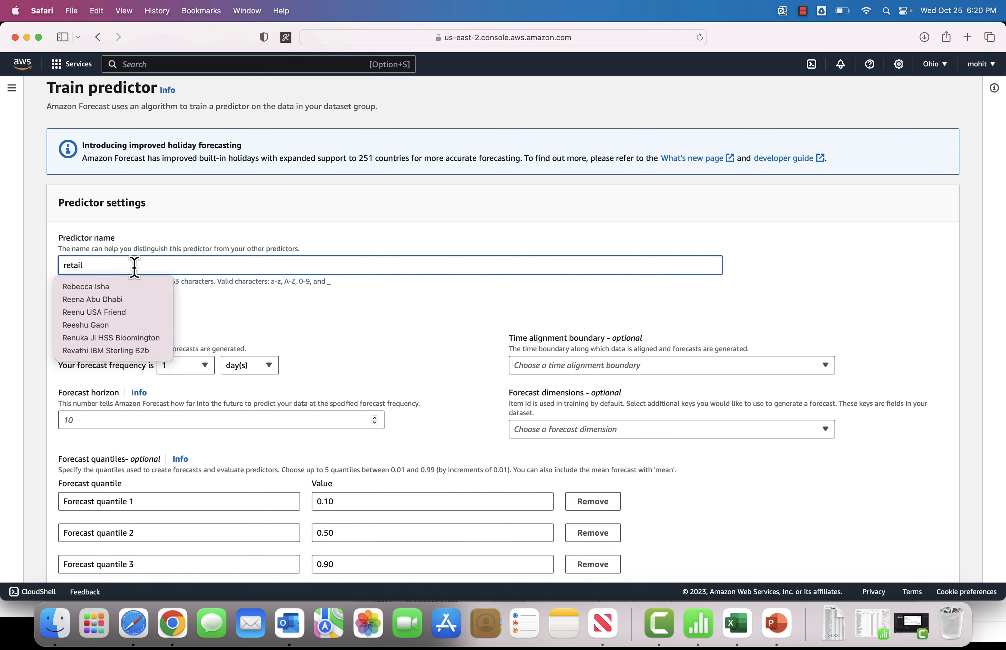
text(_predi)
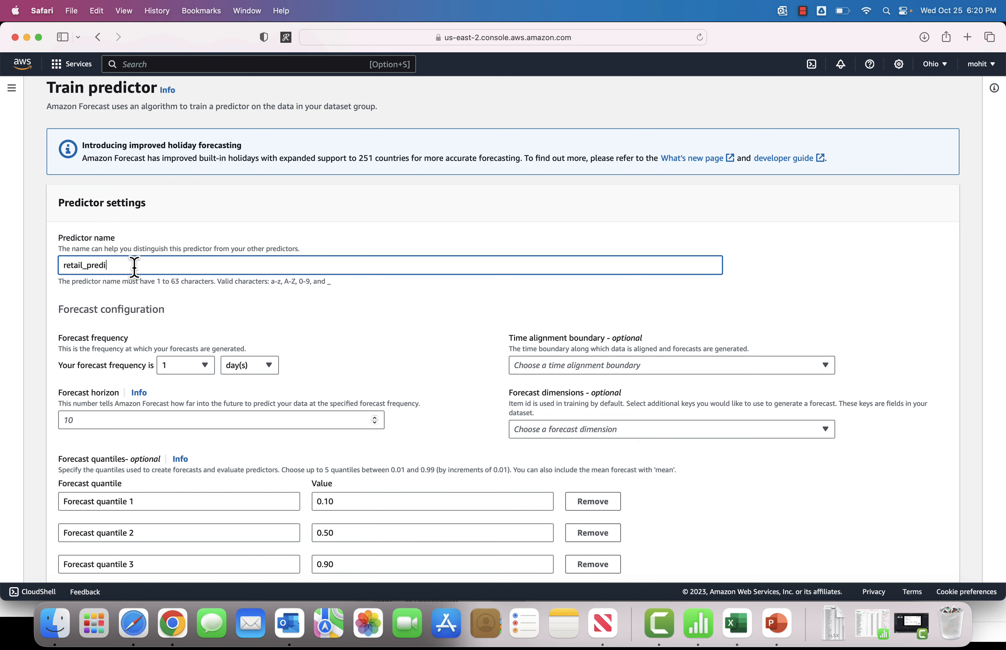
text(ctor)
click(299, 322)
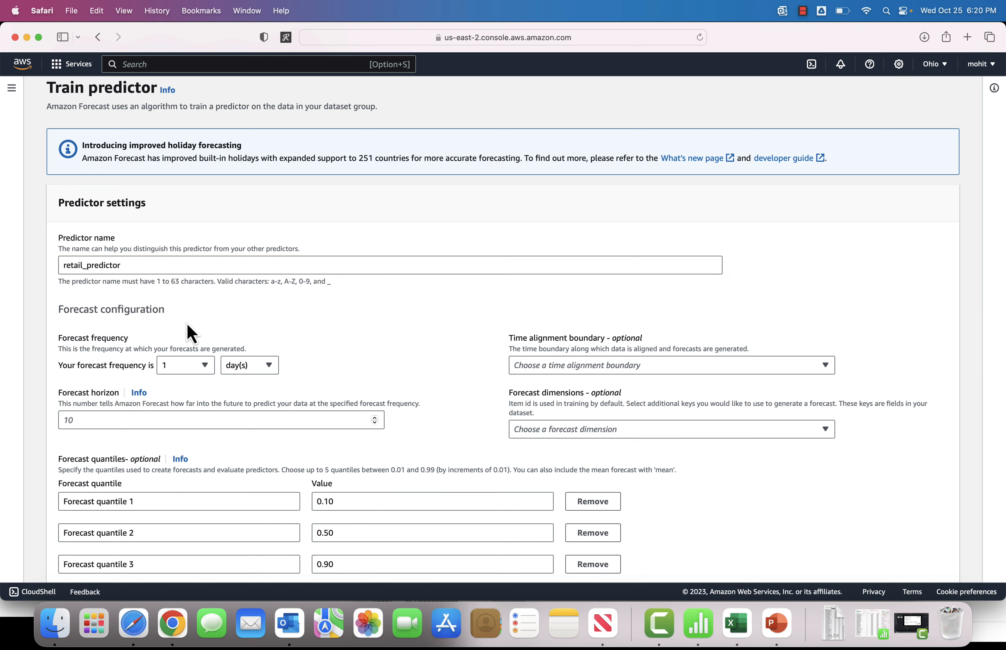
Step: Set the forecast frequency to 1 day(s) and the forecast horizon to 60
scroll(317, 340, down, 2)
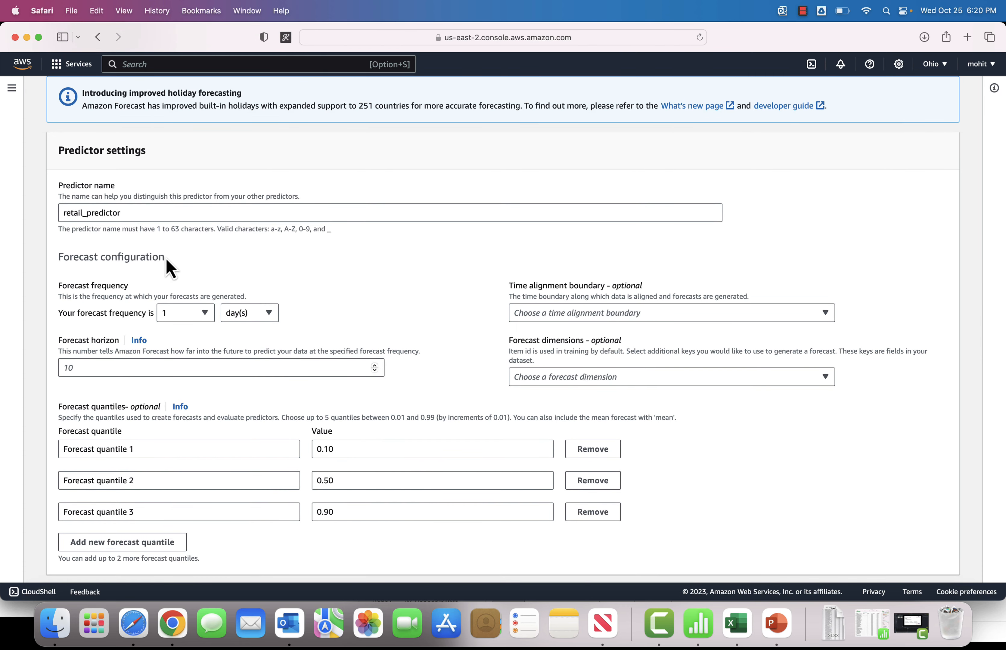
click(270, 313)
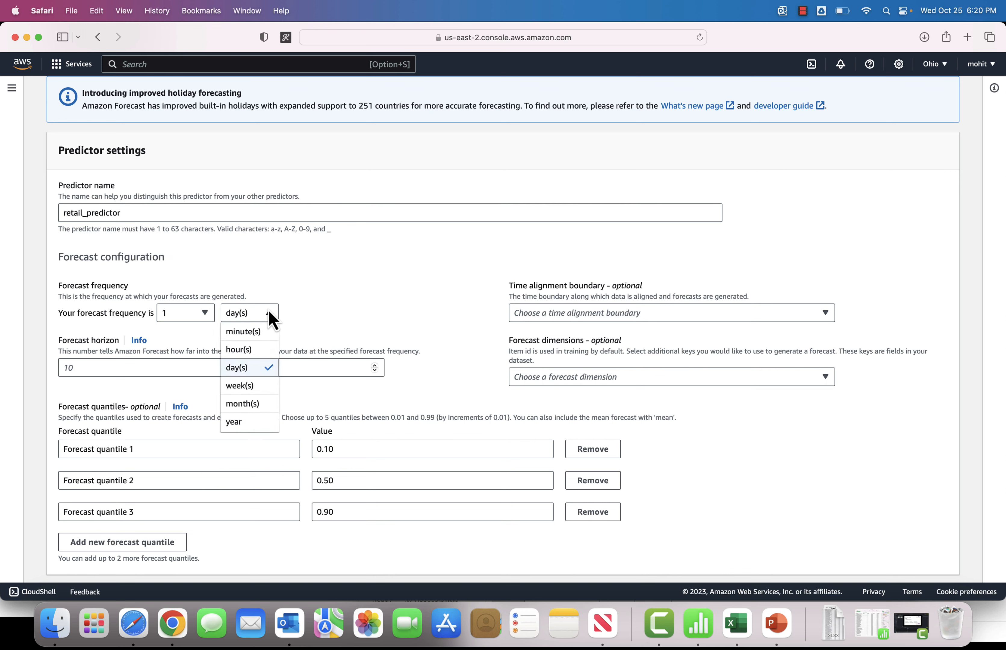
click(255, 373)
scroll(341, 303, down, 2)
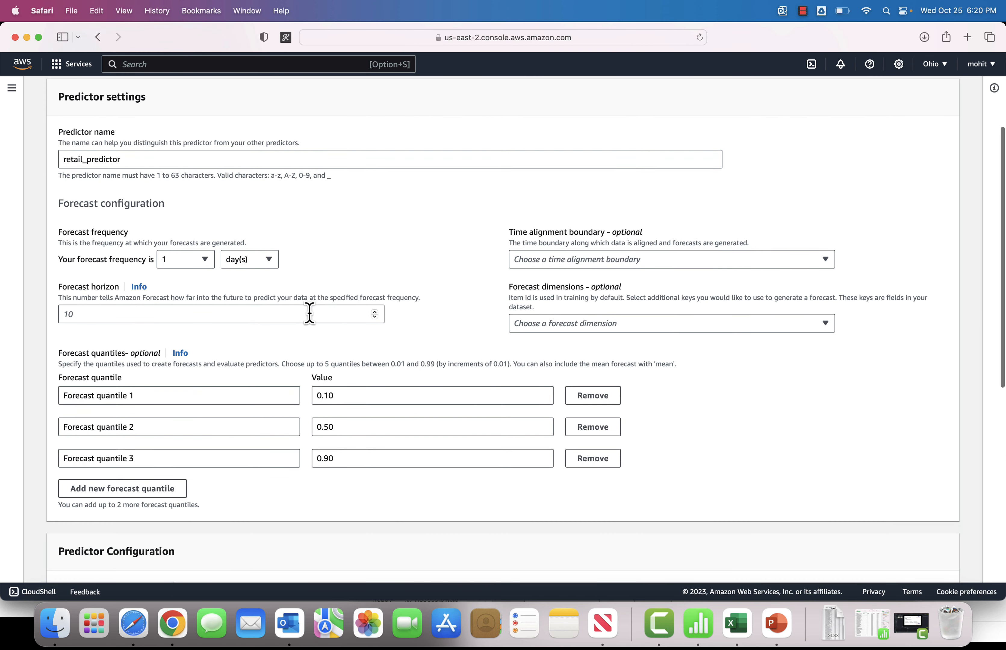
scroll(430, 252, down, 1)
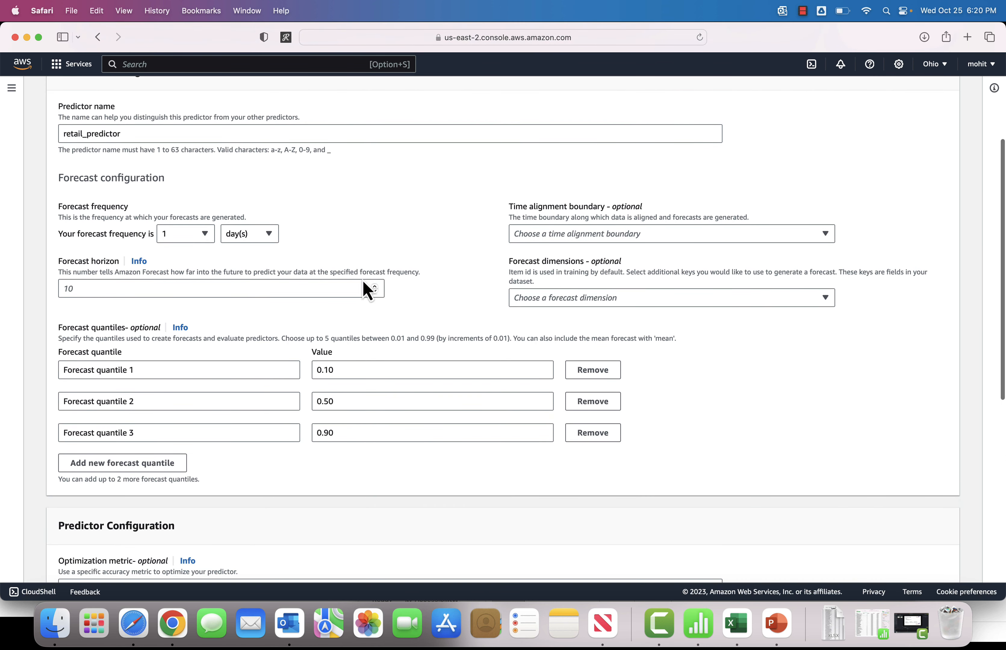
click(277, 288)
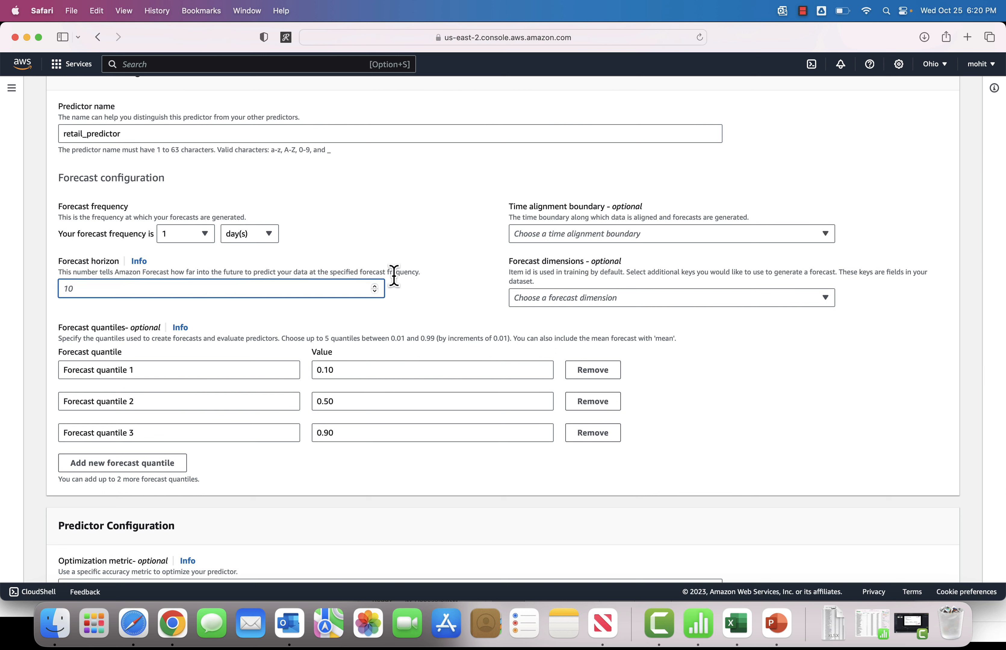
text(60)
click(441, 323)
Step: Activate explainability and holidays in the predictor configuration
scroll(441, 324, down, 2)
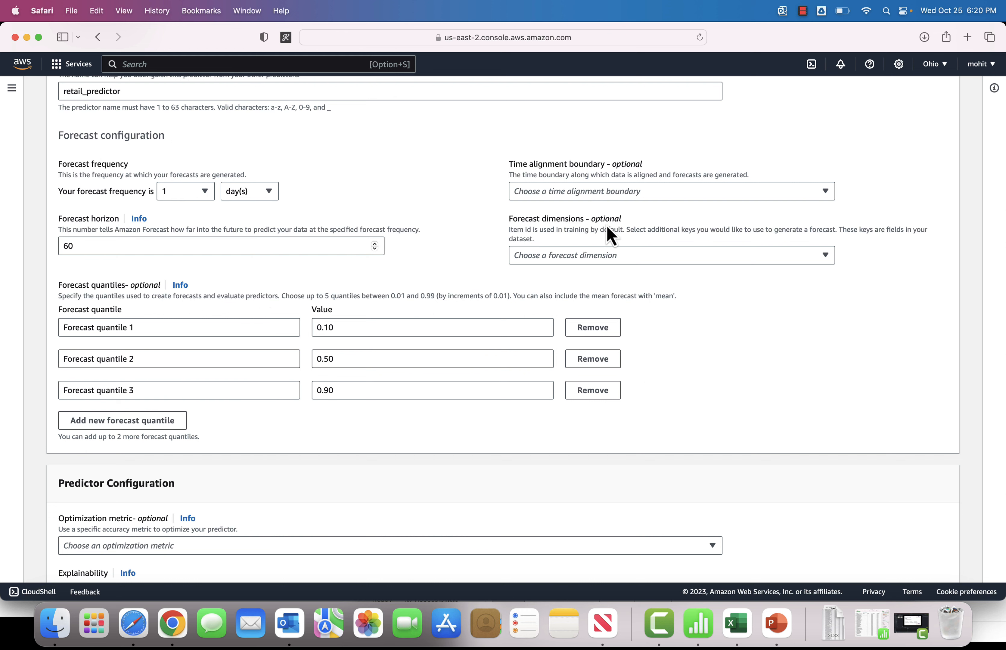
scroll(486, 247, down, 2)
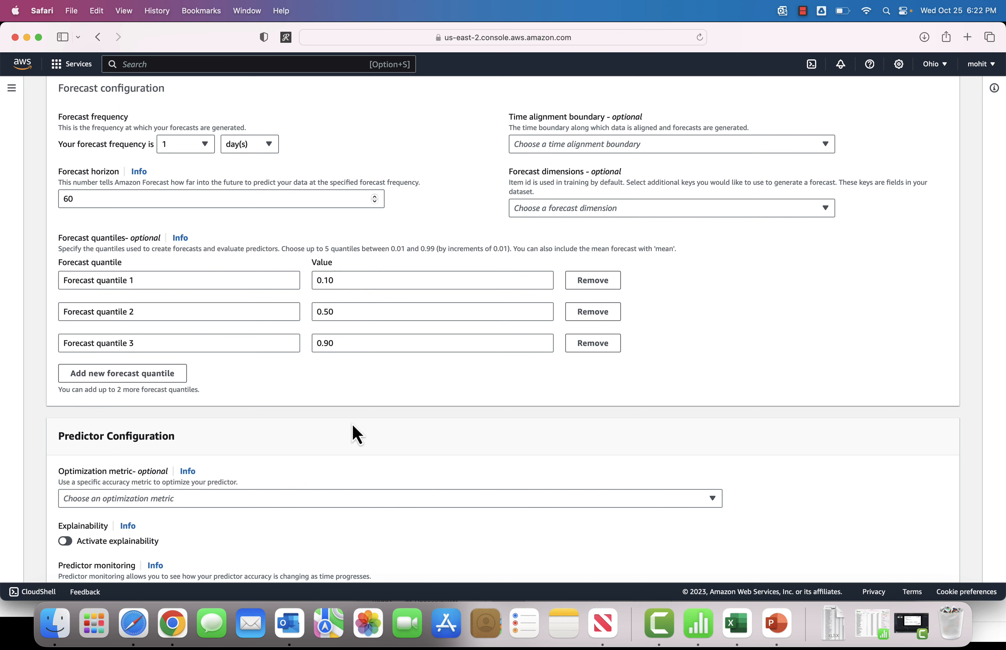
scroll(352, 433, down, 2)
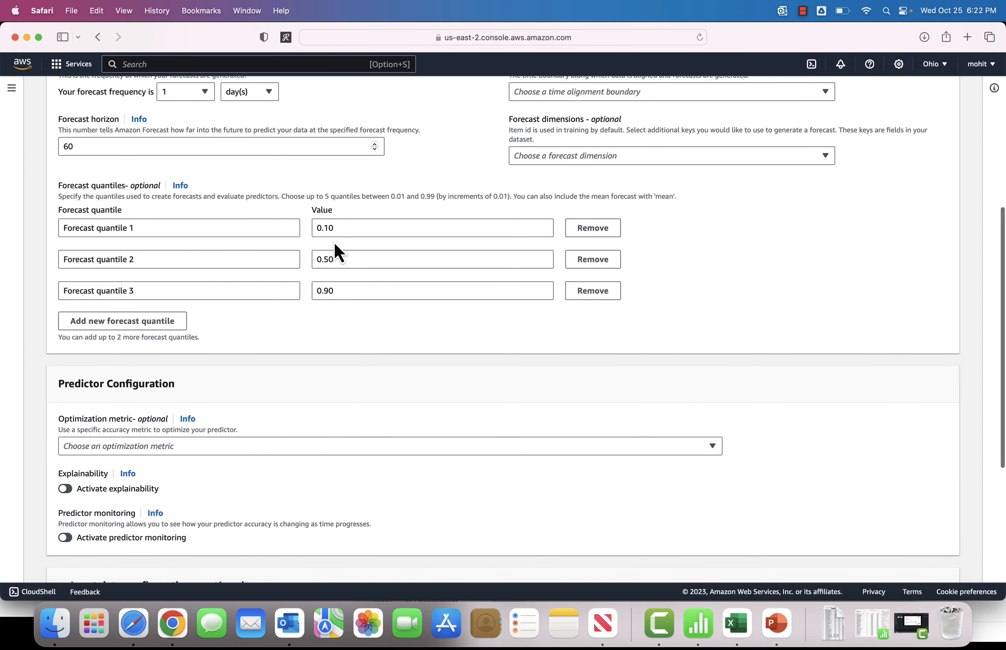
scroll(290, 361, down, 2)
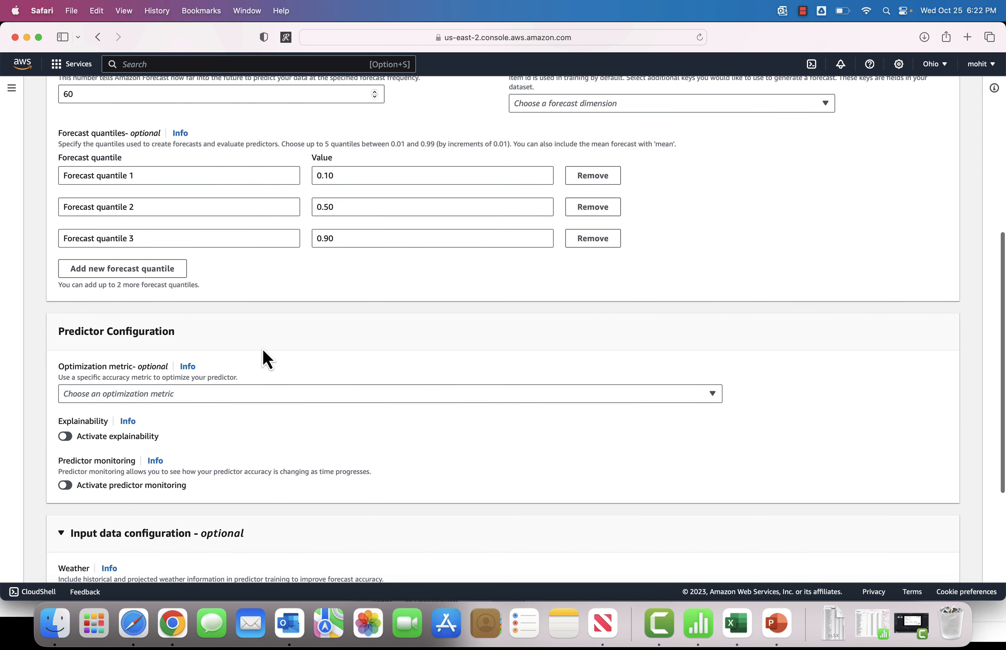
scroll(256, 346, down, 2)
scroll(267, 308, down, 2)
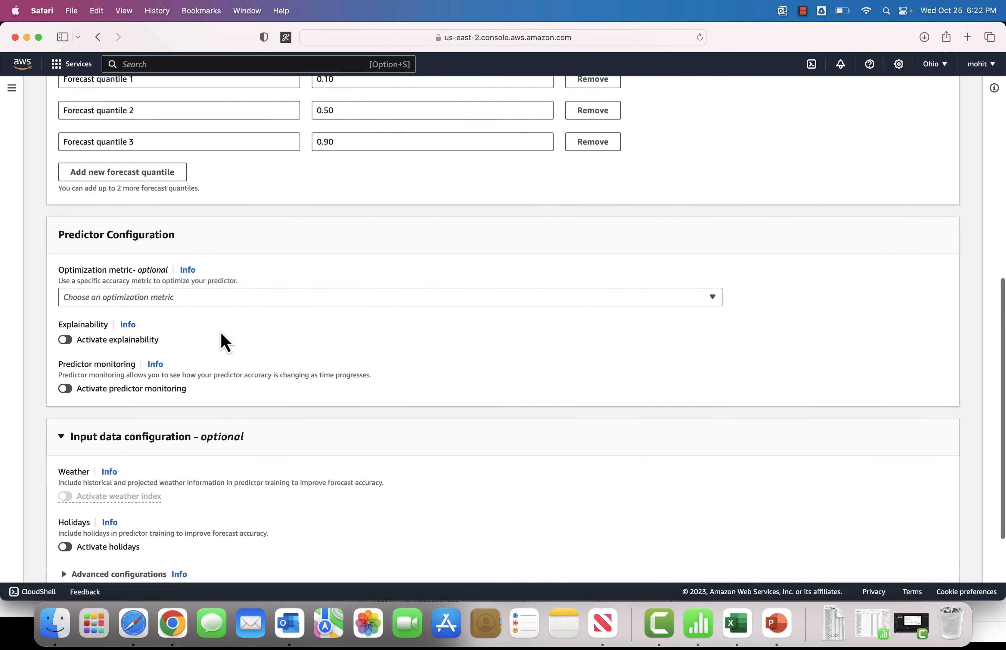
scroll(220, 342, down, 1)
scroll(202, 323, down, 2)
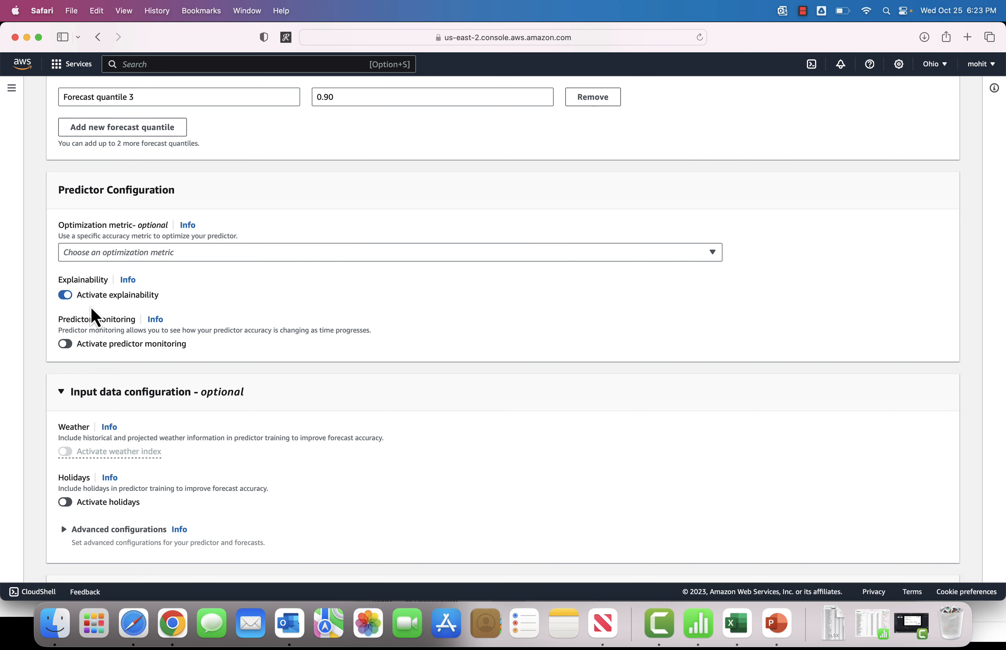
scroll(148, 333, down, 1)
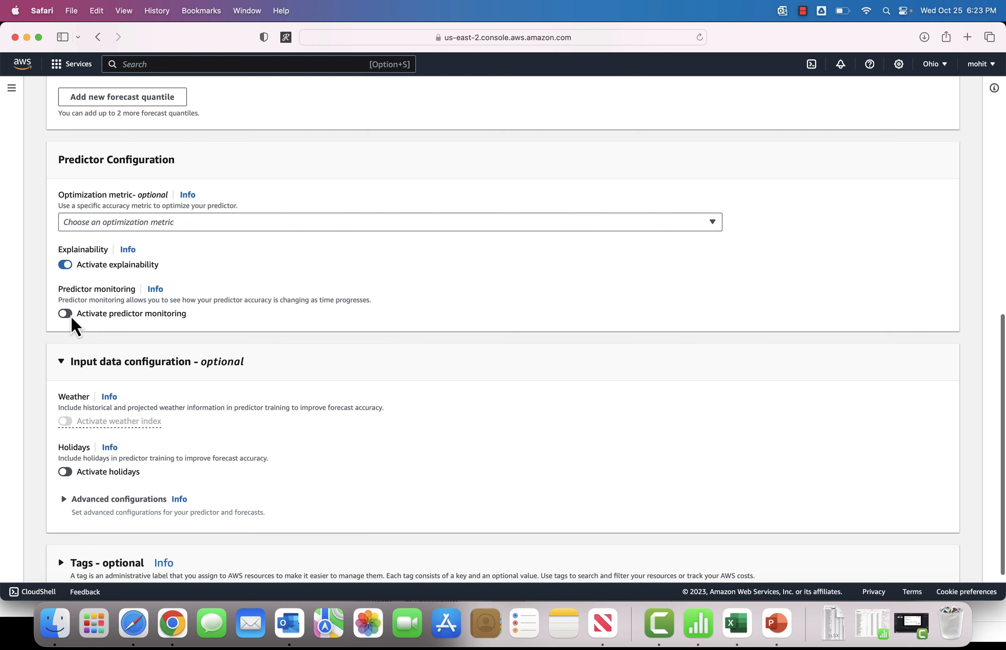
scroll(155, 329, down, 2)
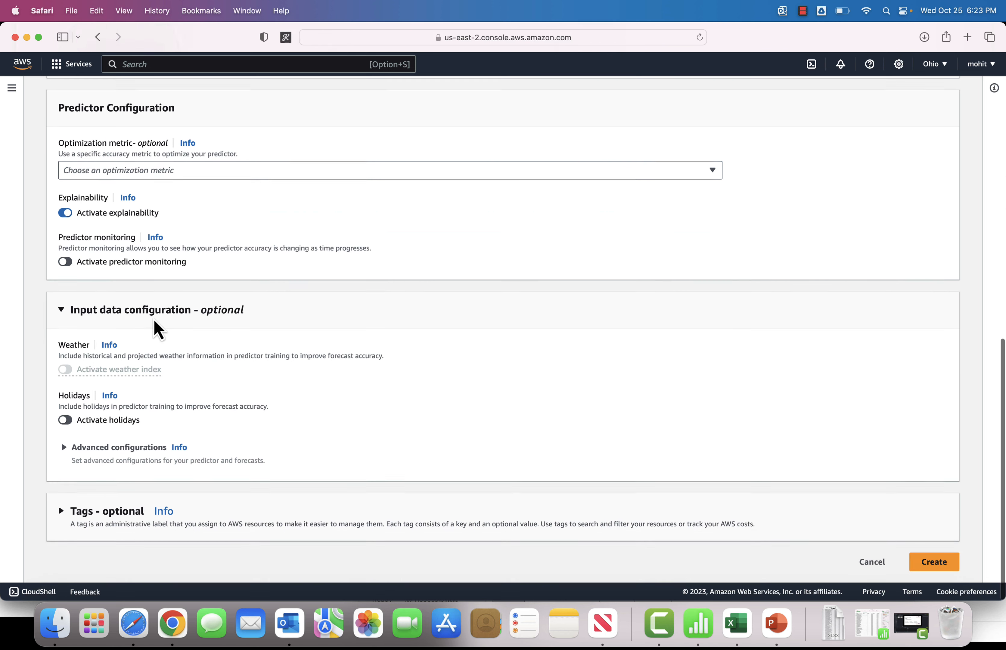
click(68, 421)
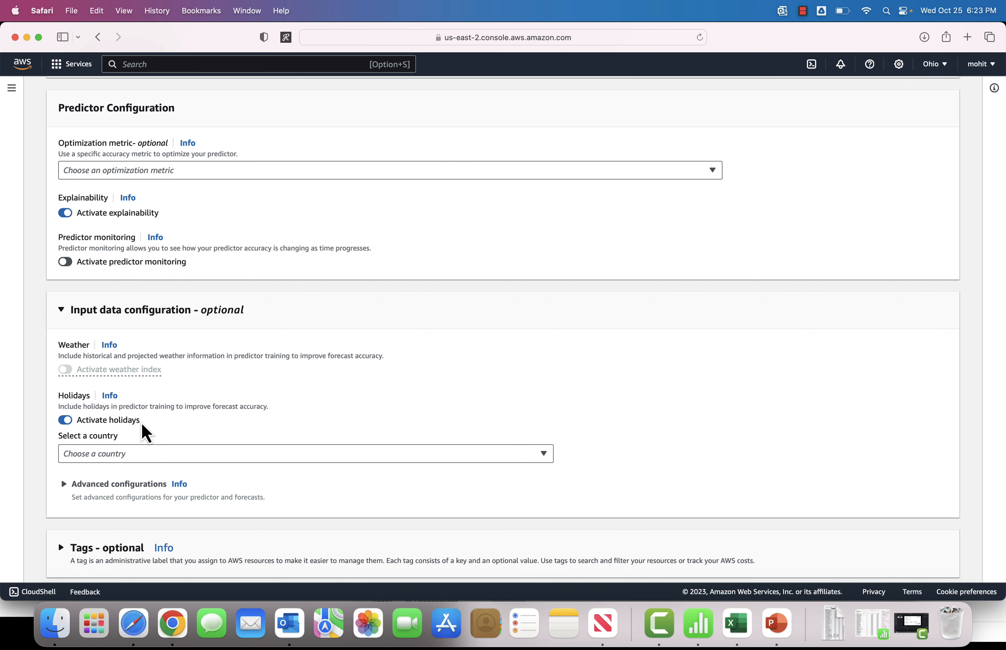
Step: Set the holiday country to United States
click(152, 458)
click(153, 458)
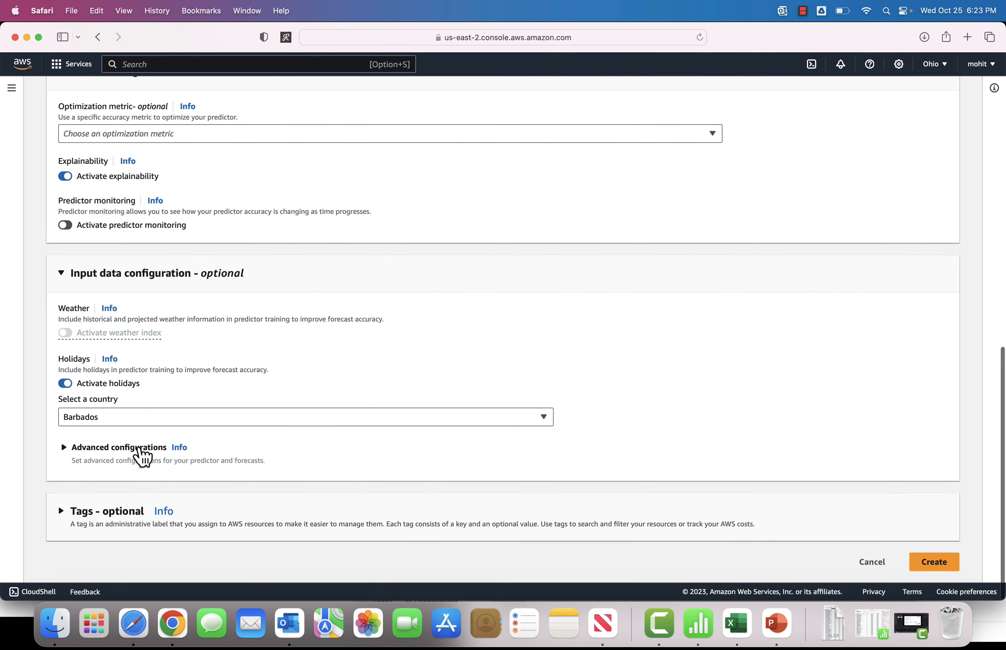
click(129, 417)
text(un)
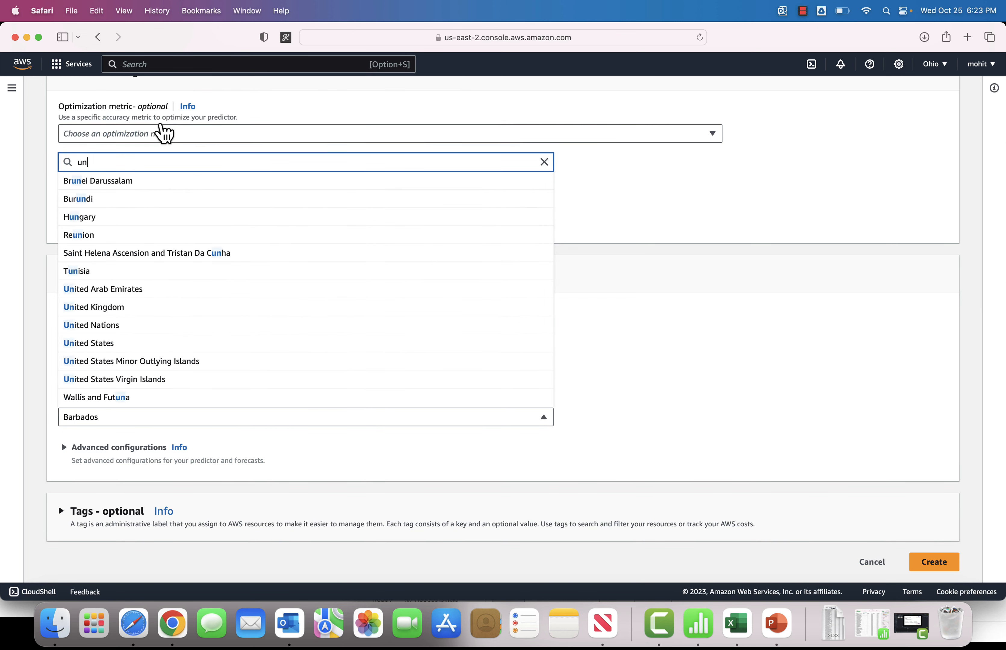
text(ited)
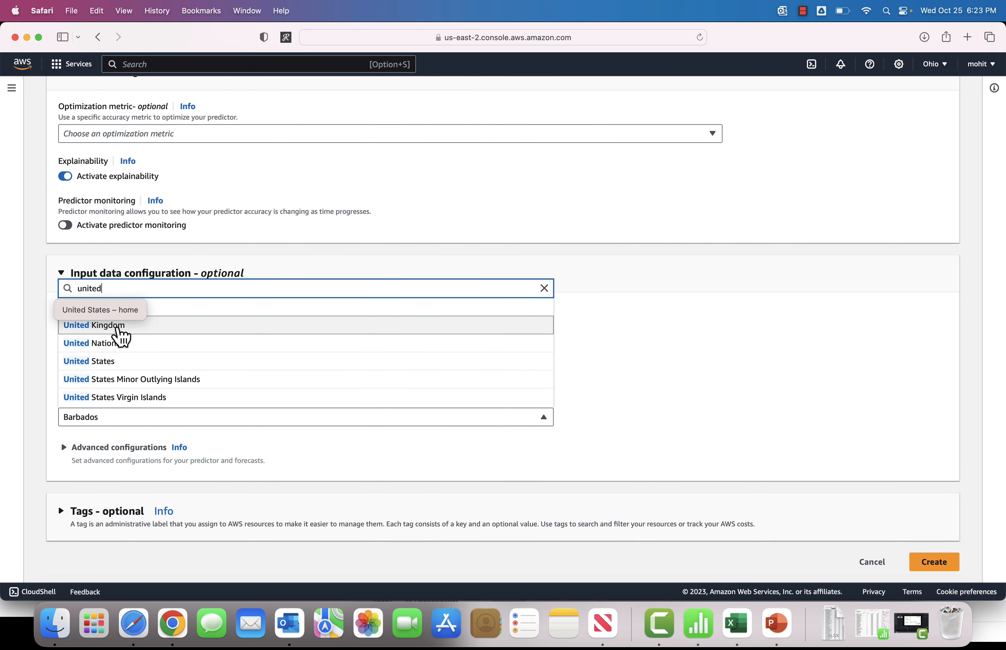
click(117, 362)
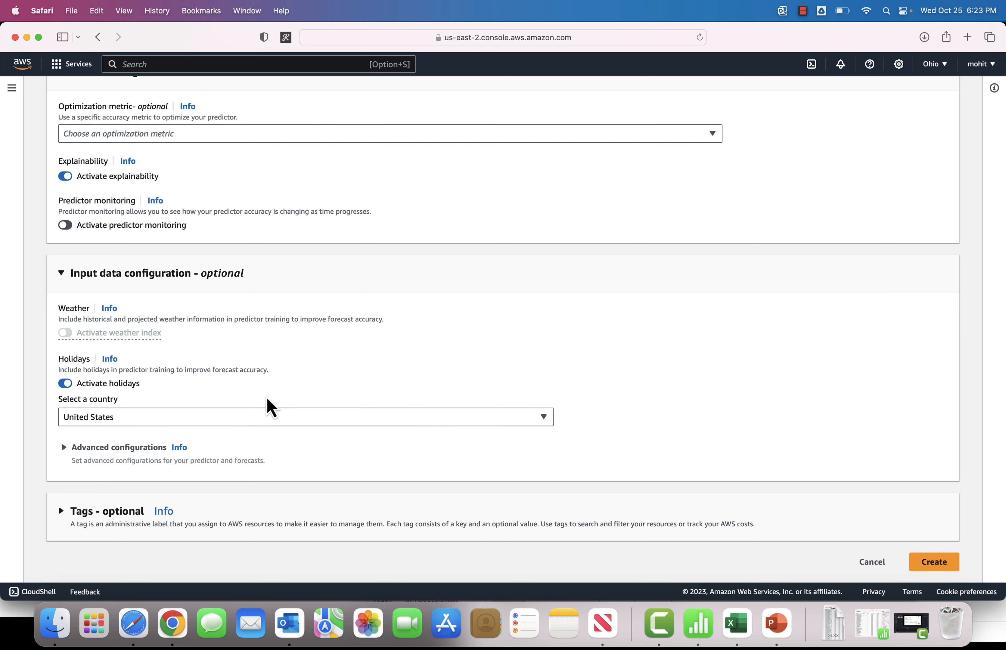
Step: Create the predictor and open the list of predictors
scroll(707, 434, down, 2)
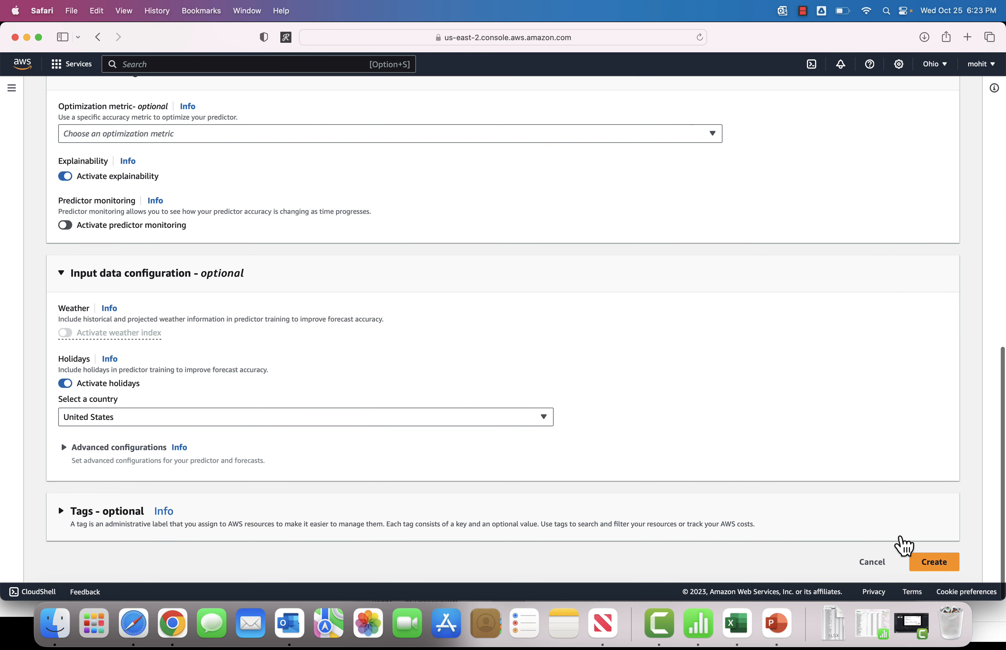
click(931, 567)
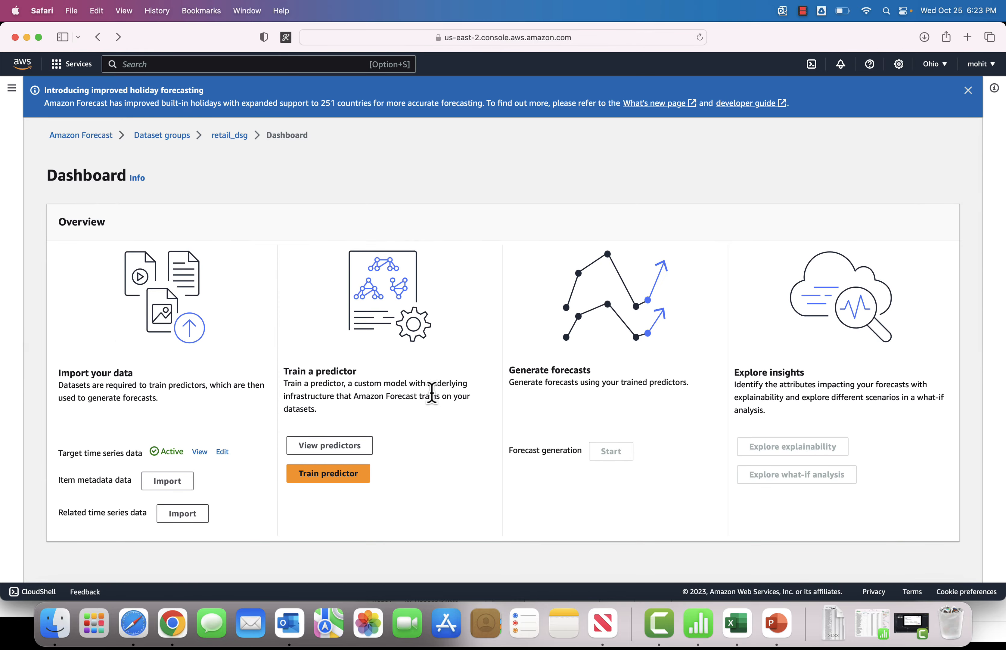
click(330, 446)
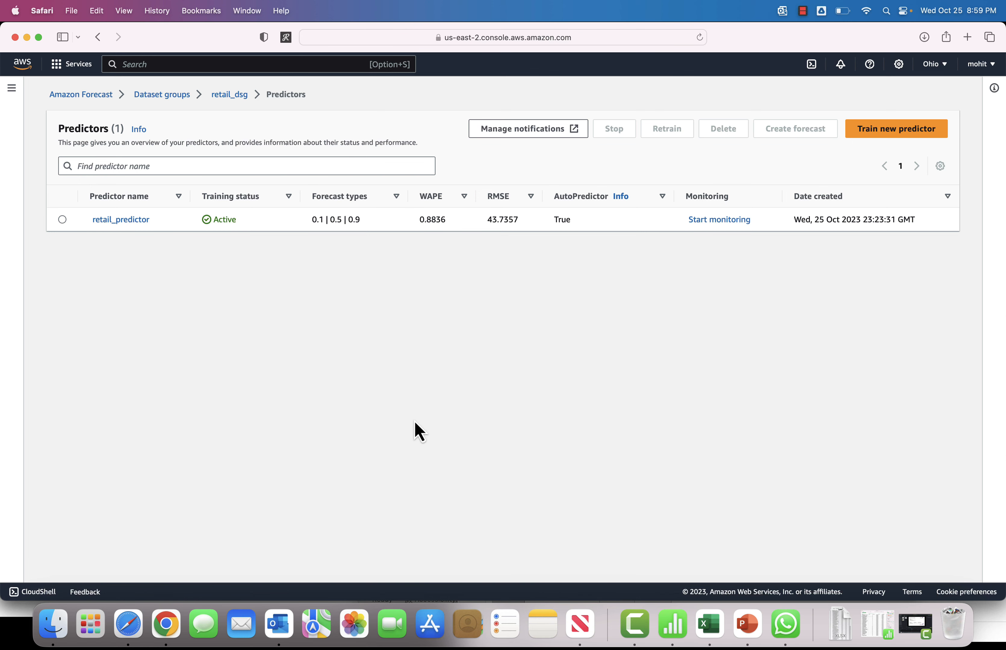
click(747, 625)
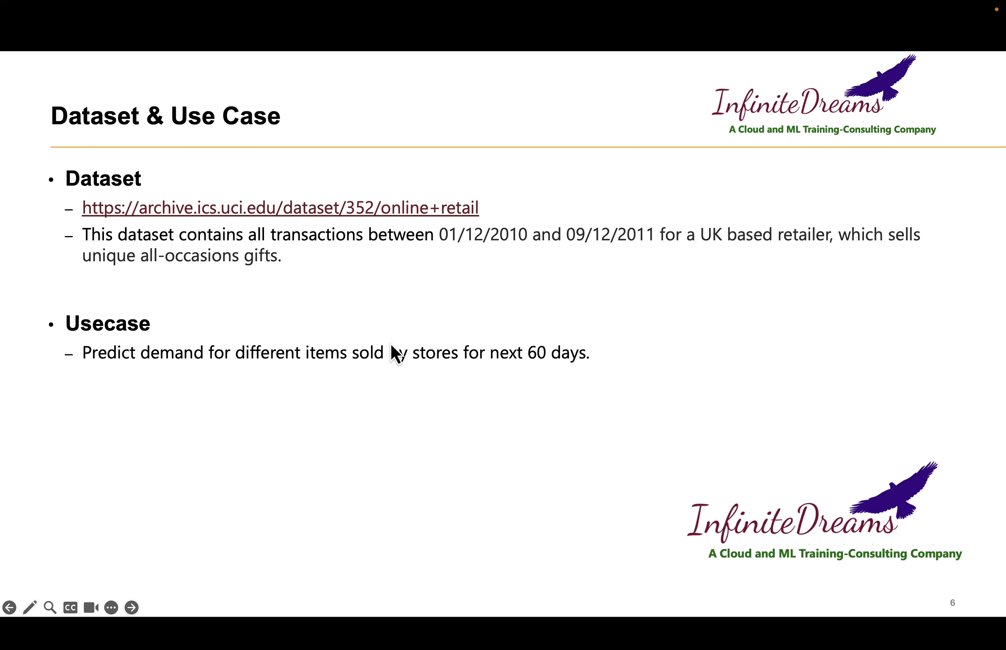
key(Left)
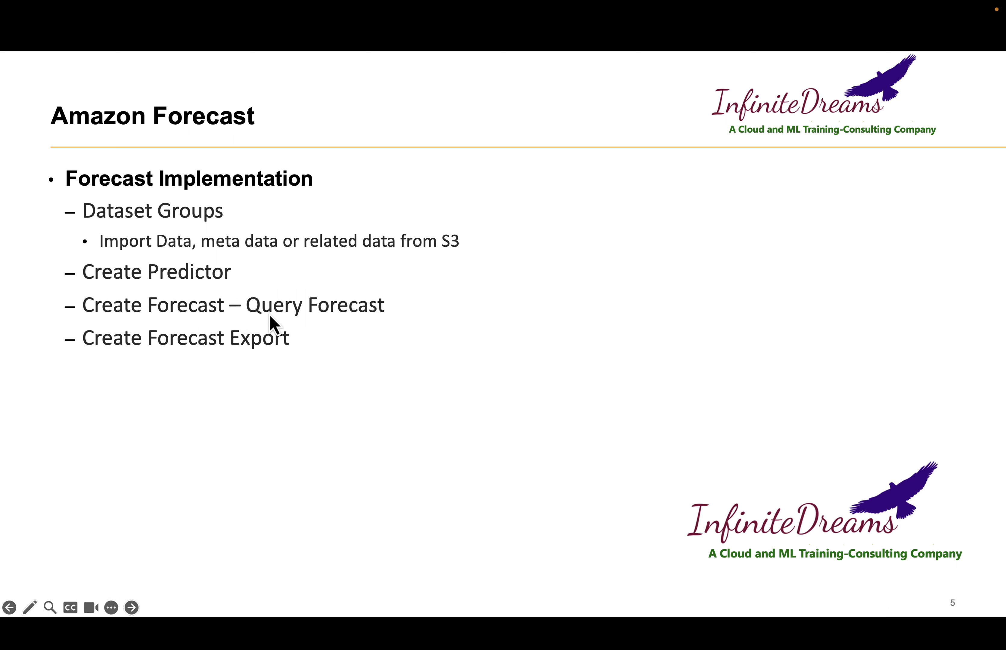
key(super+Tab)
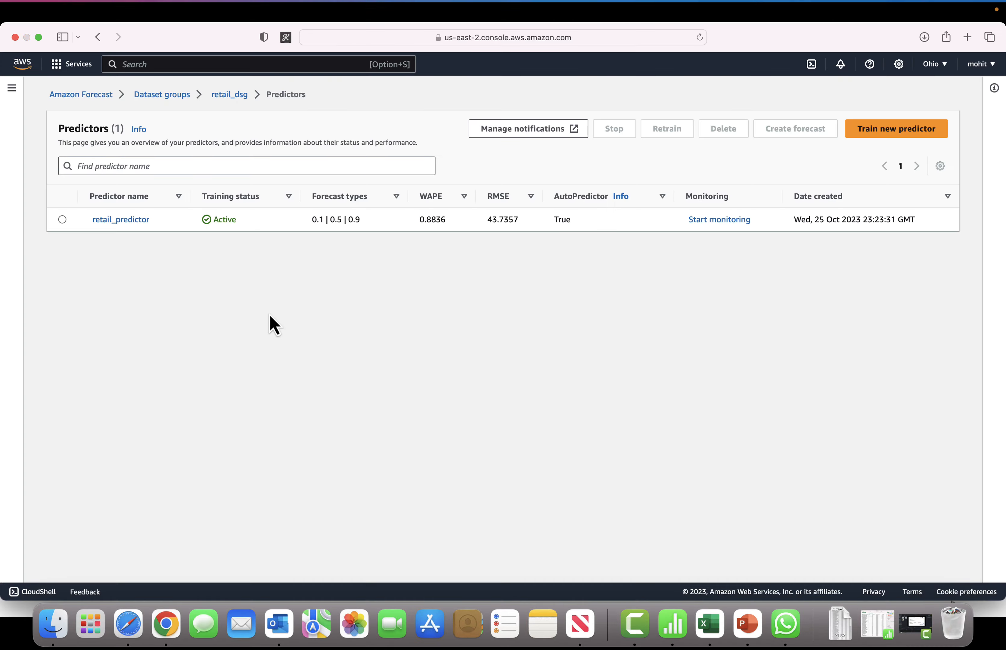
Step: Start creating a forecast from the predictor, naming it retail_forecast and choosing retail_predictor
click(62, 220)
click(821, 135)
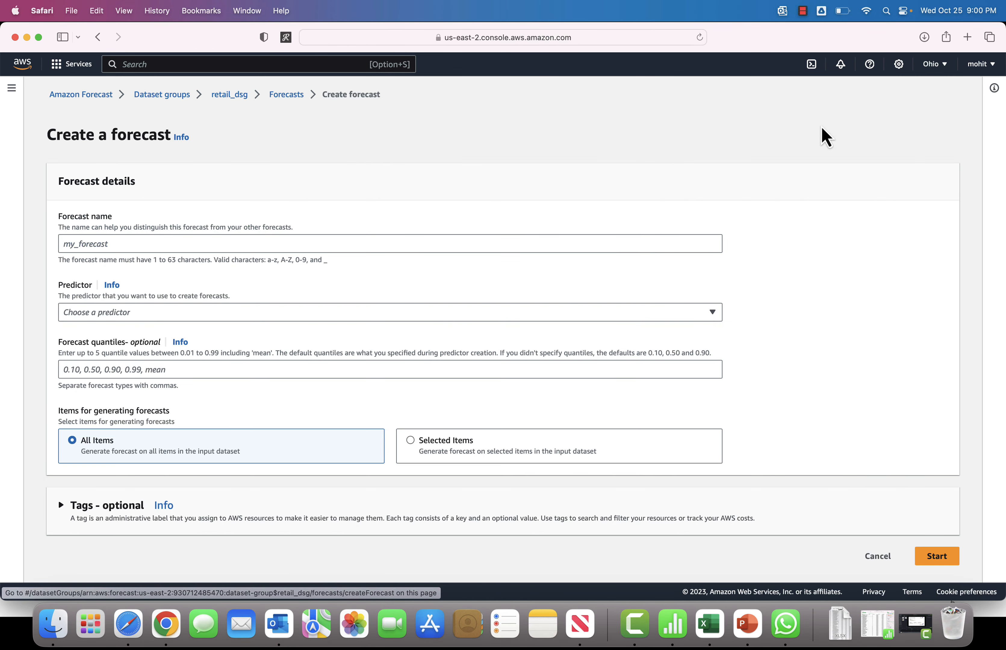
click(94, 247)
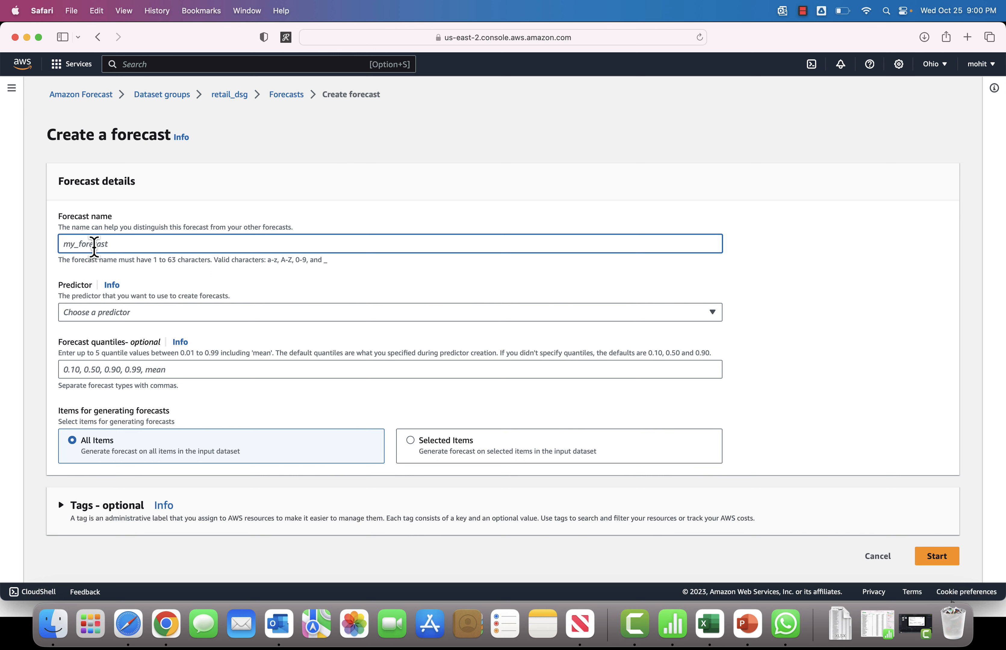
text(retail_forecast)
click(118, 321)
click(115, 340)
Step: Set the forecast quantiles to 0.1,0.5,0.9
scroll(123, 373, down, 1)
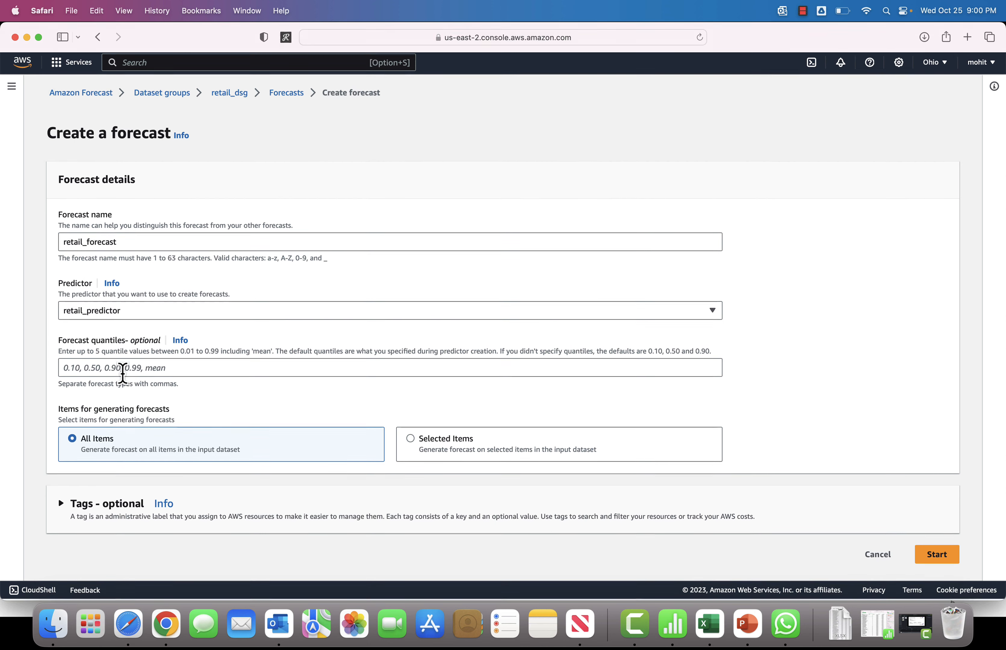
click(115, 364)
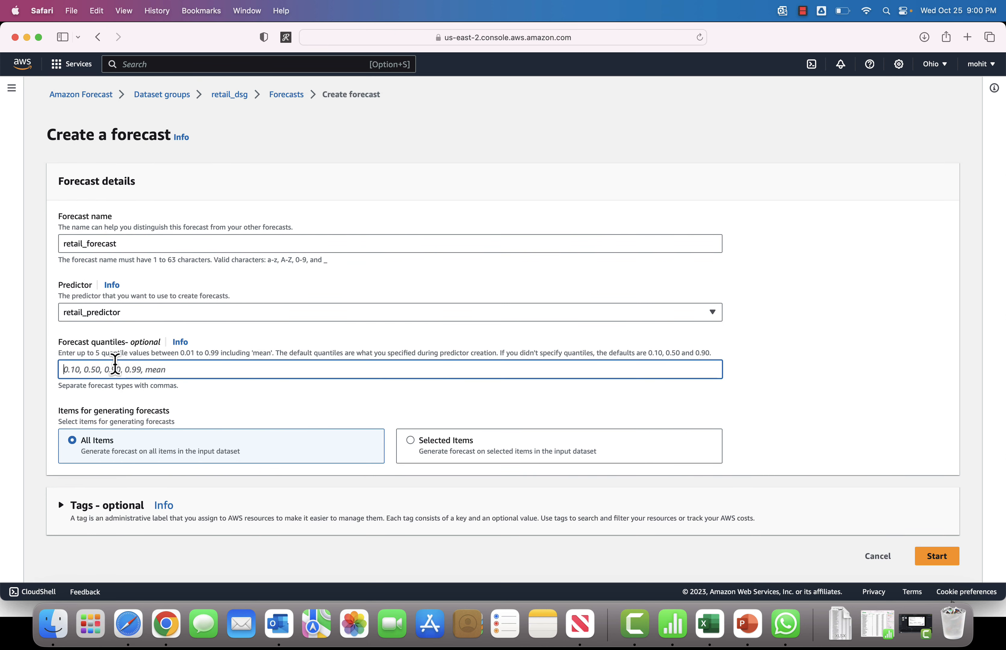
text(0.1,0.)
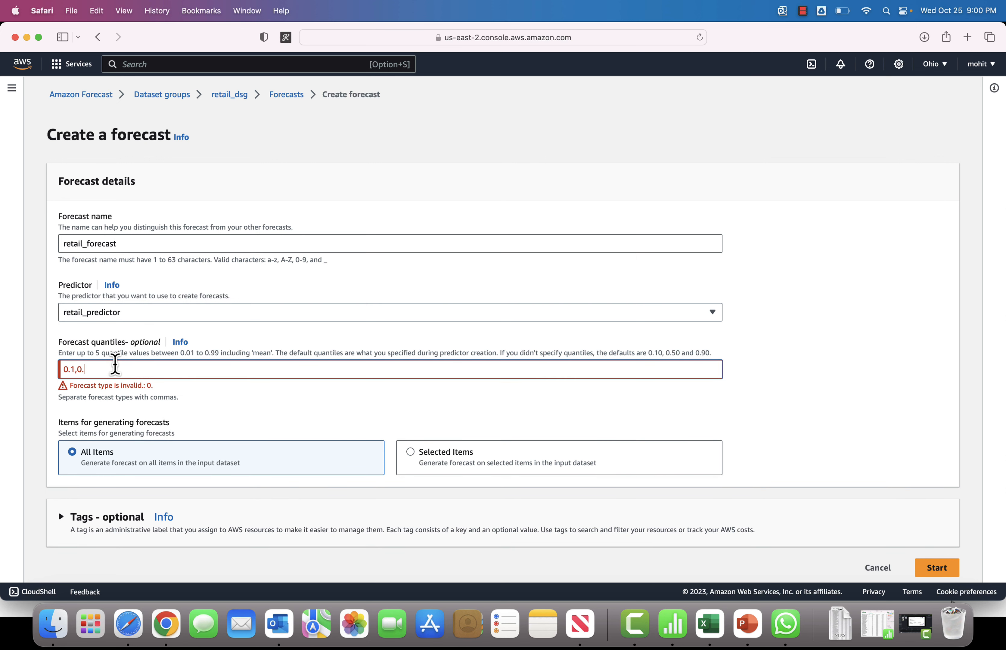
text(5,)
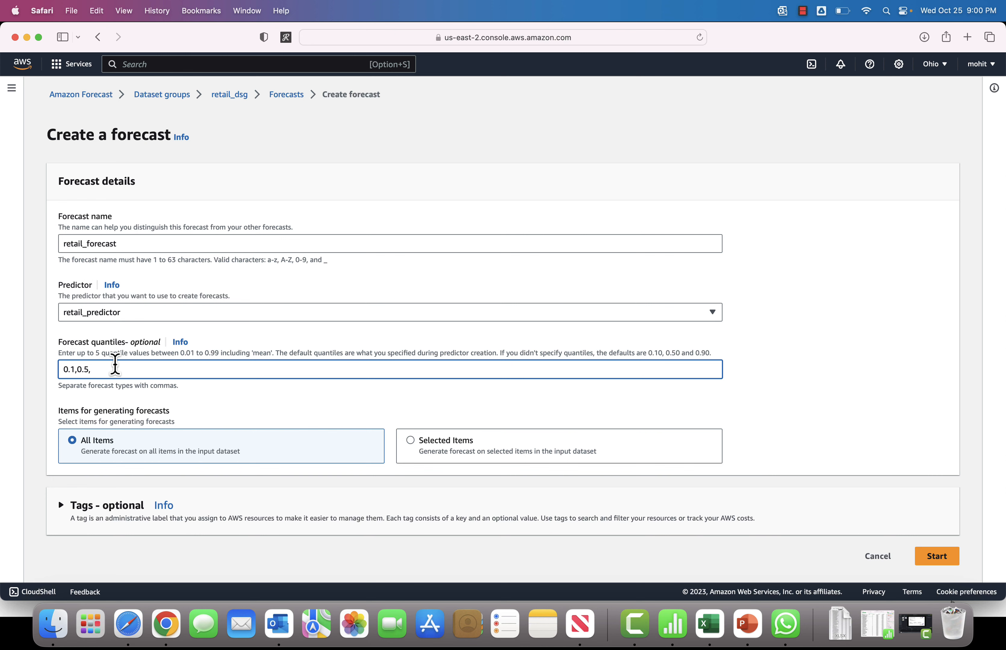
text(0.9)
click(410, 440)
scroll(299, 501, down, 3)
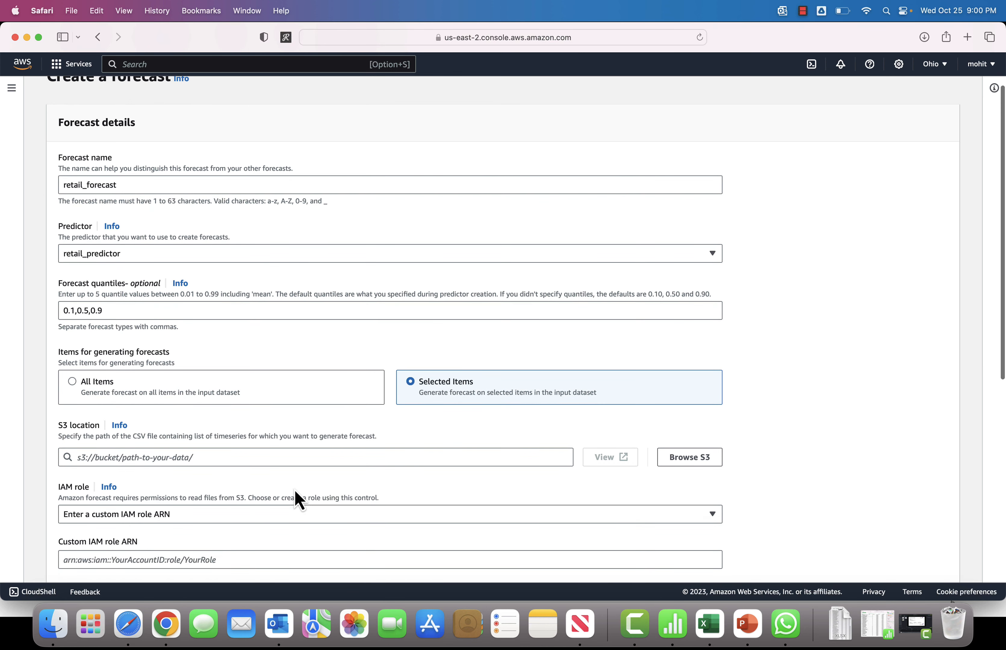
click(71, 389)
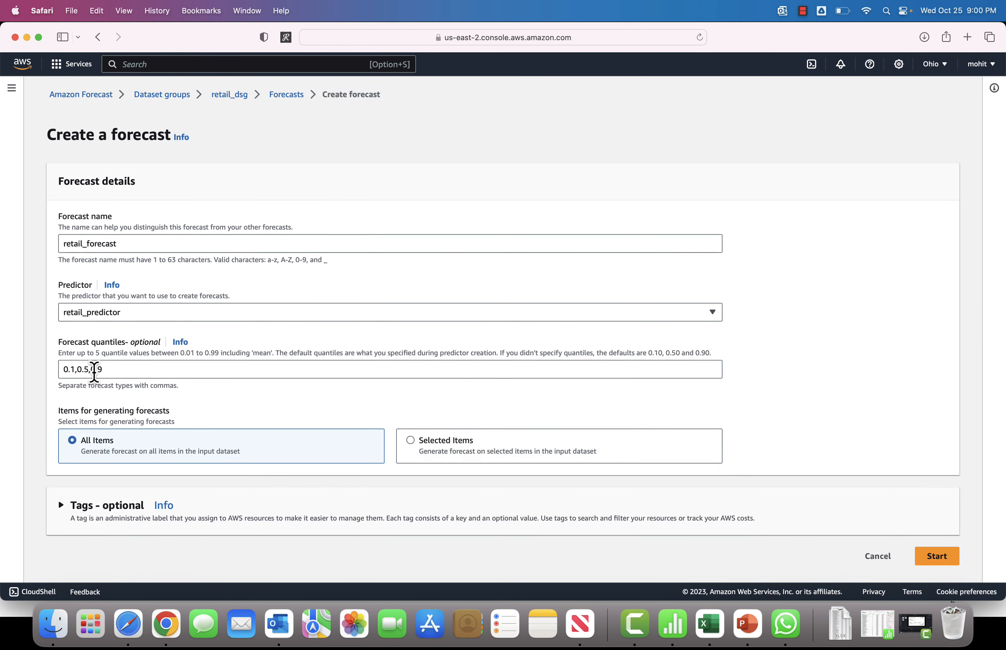
Step: Start generating the retail_forecast forecast
click(937, 558)
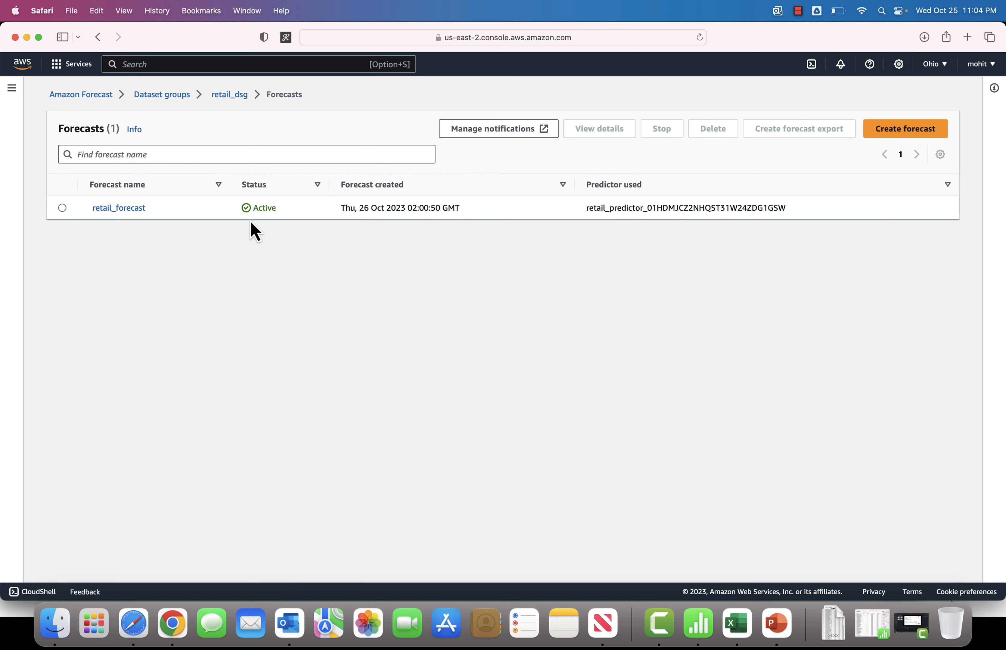
Step: Open the forecast lookup for the retail_dsg dataset group
click(63, 208)
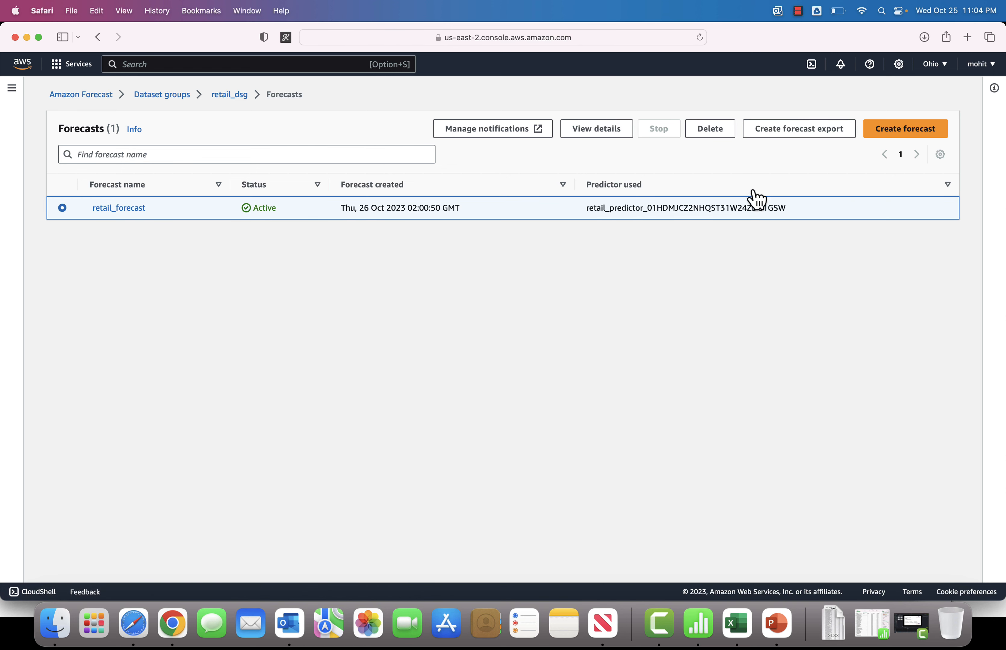
click(184, 105)
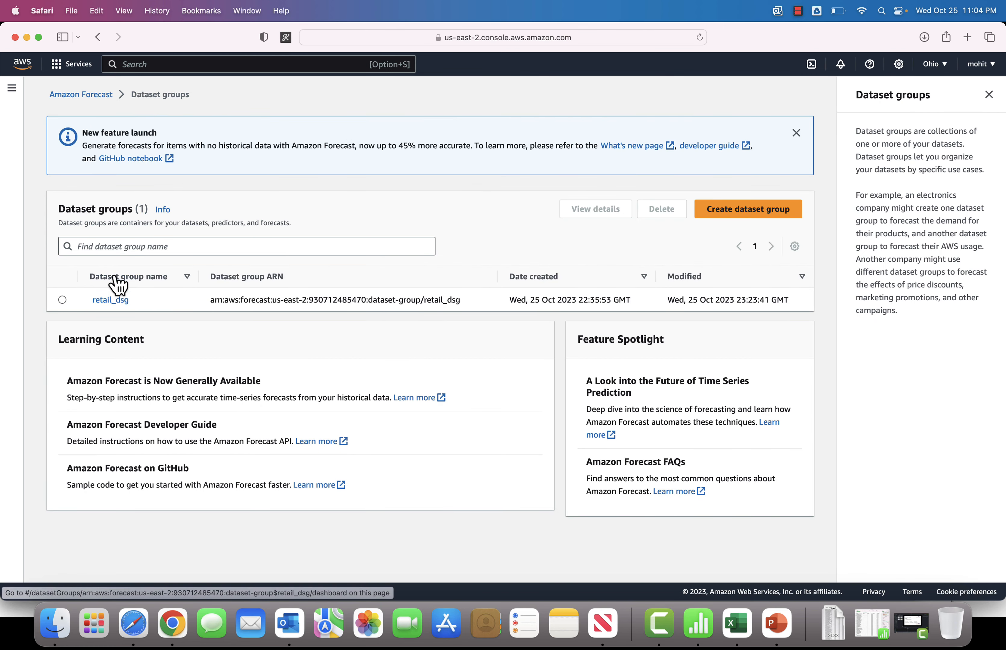
click(115, 301)
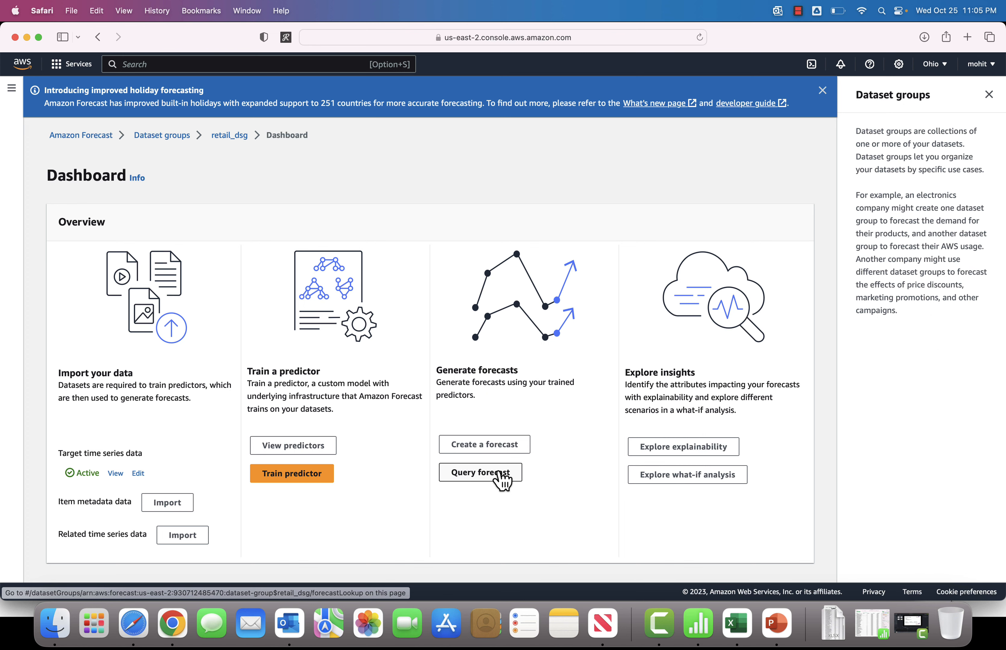
click(502, 481)
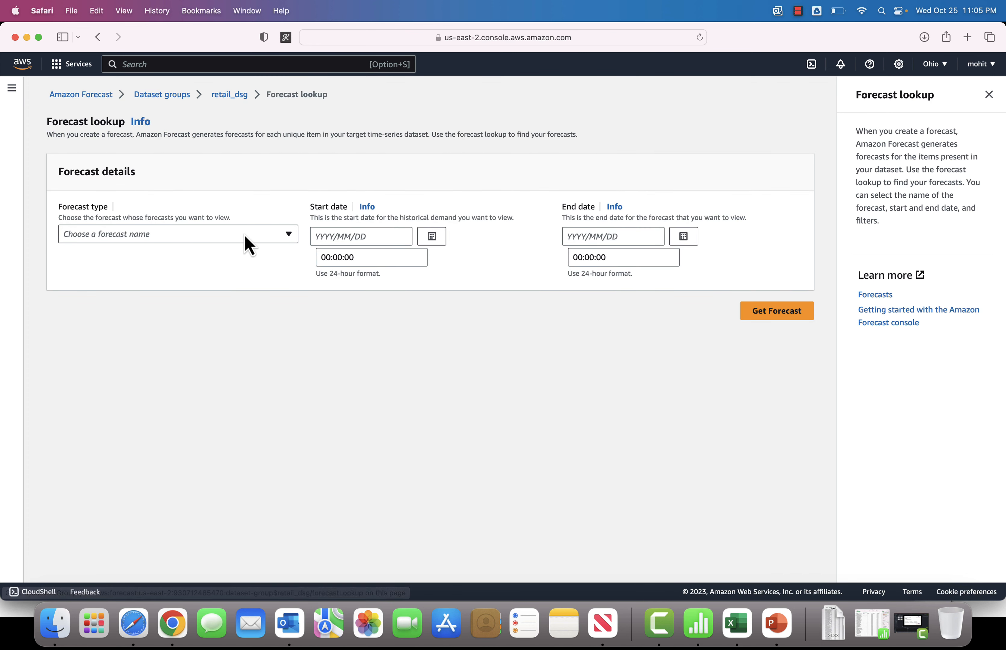
Step: Select retail_forecast as the forecast type for the lookup
click(267, 237)
click(174, 267)
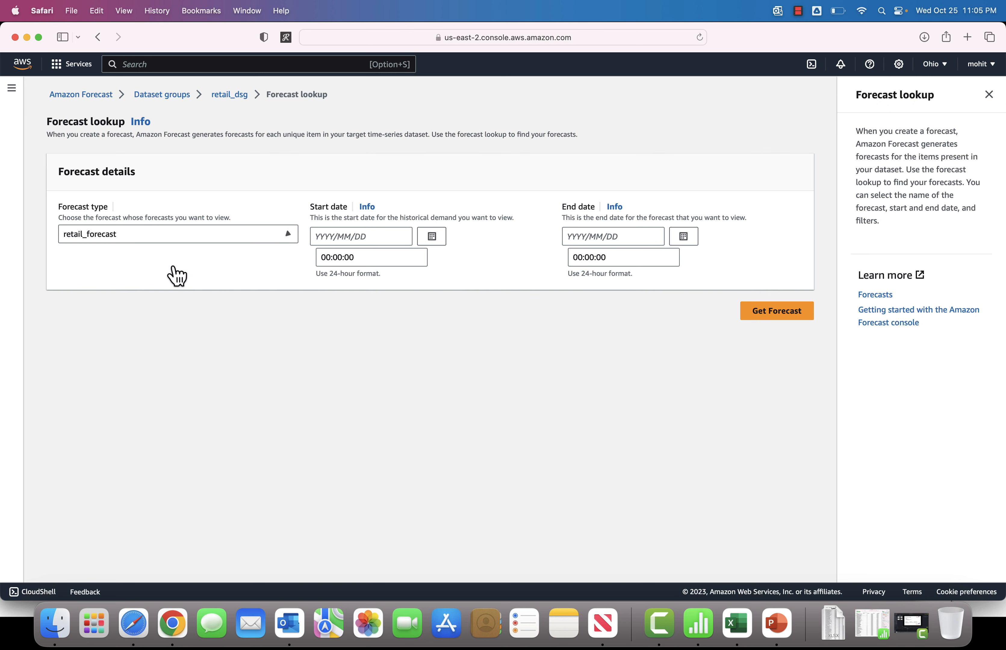
click(396, 237)
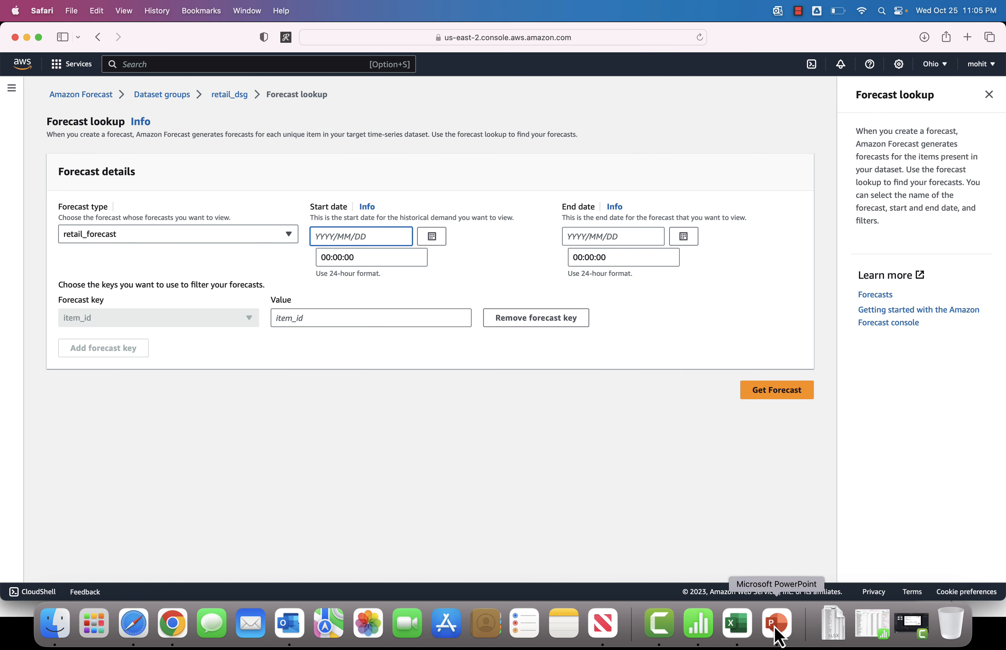
Step: Switch to the Online Retail spreadsheet in Numbers and examine the last timestamps in the data
click(709, 622)
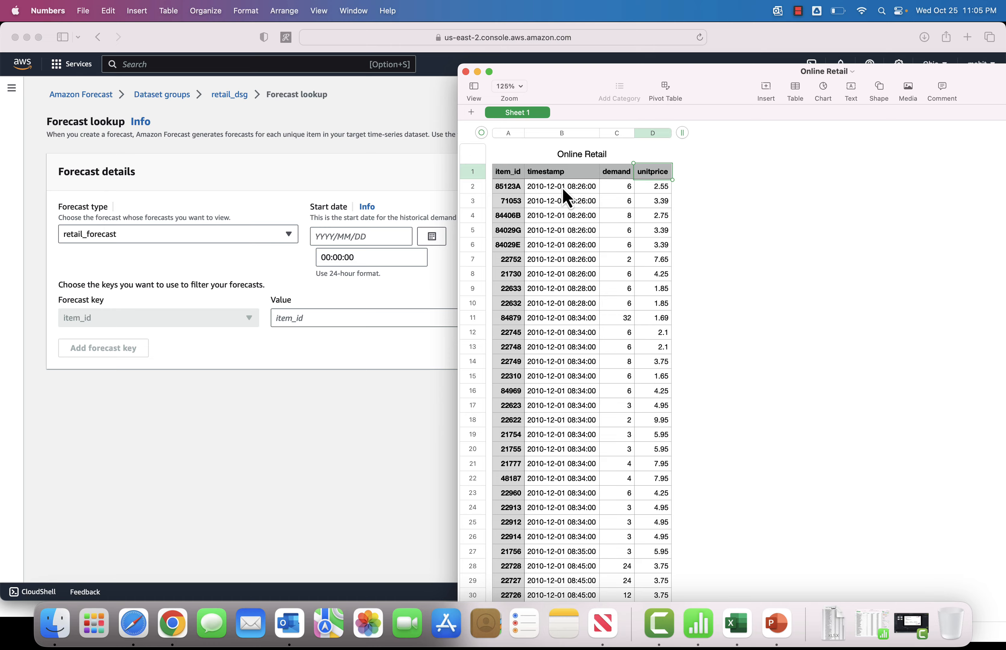
scroll(572, 337, down, 20)
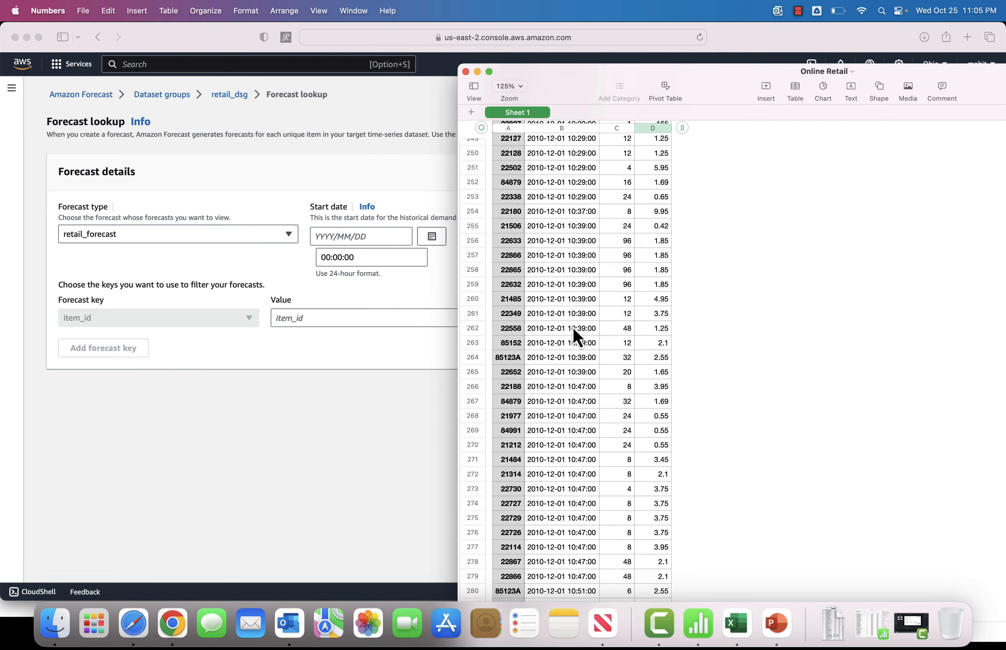
scroll(572, 336, down, 20)
drag(565, 83, 340, 50)
scroll(718, 465, down, 15)
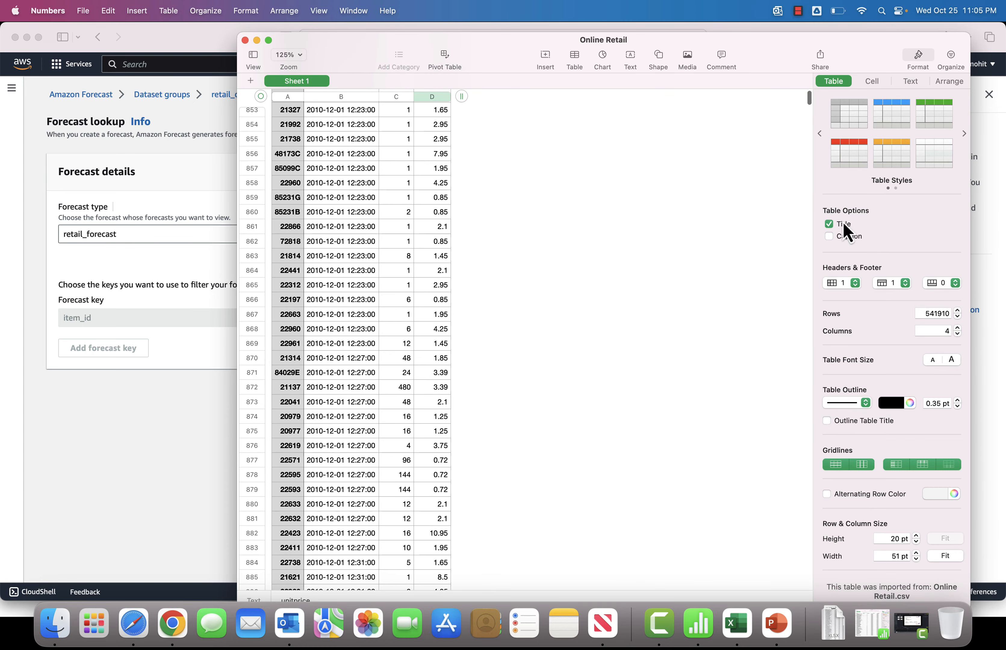
drag(809, 100, 808, 581)
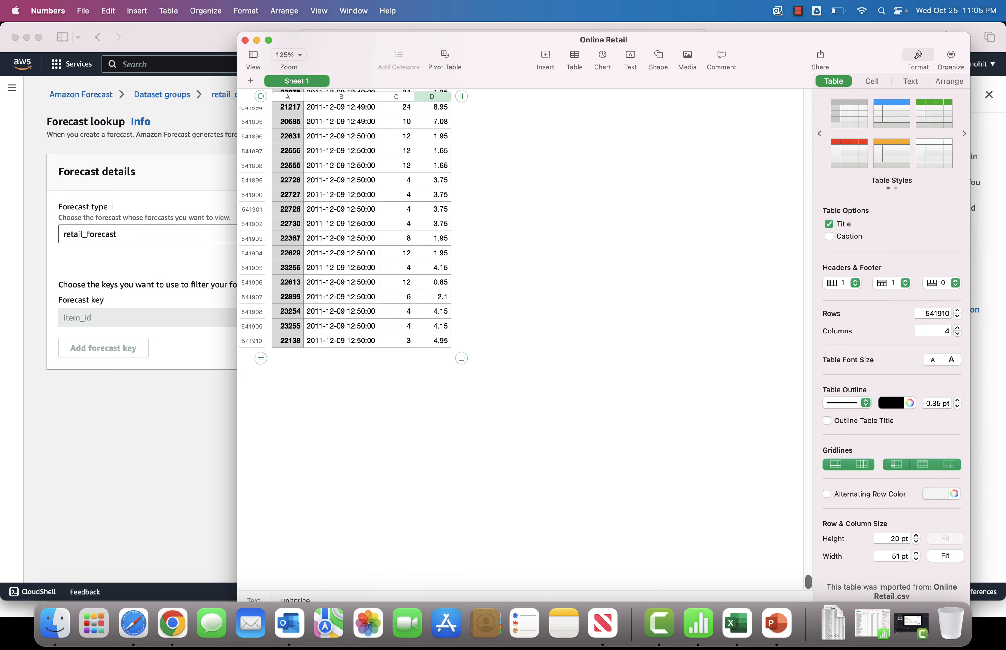
click(197, 438)
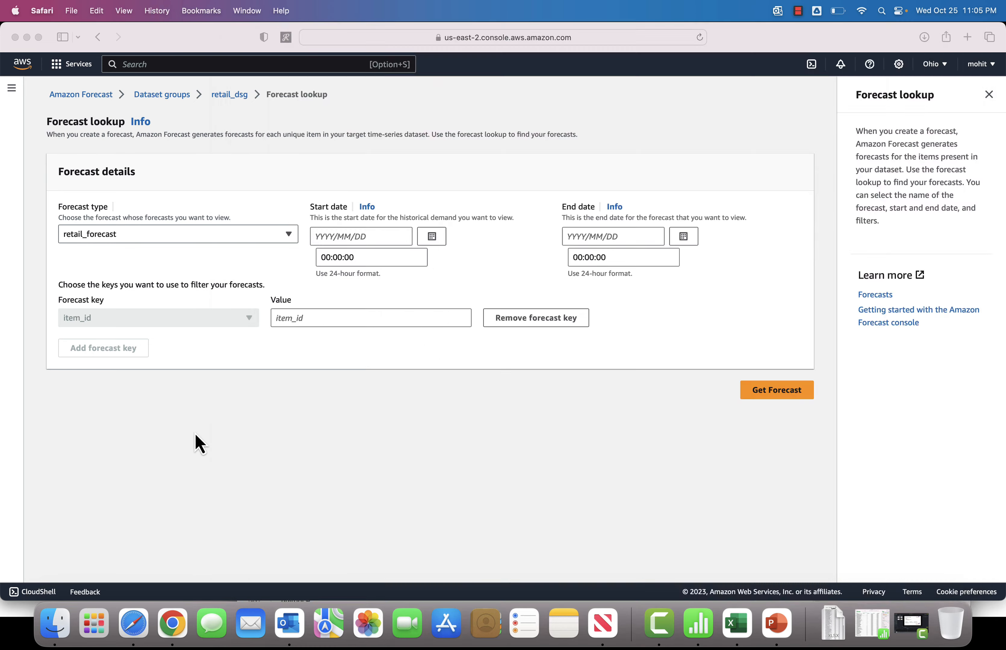
Step: Set the lookup start date to 2011/12/09
click(432, 240)
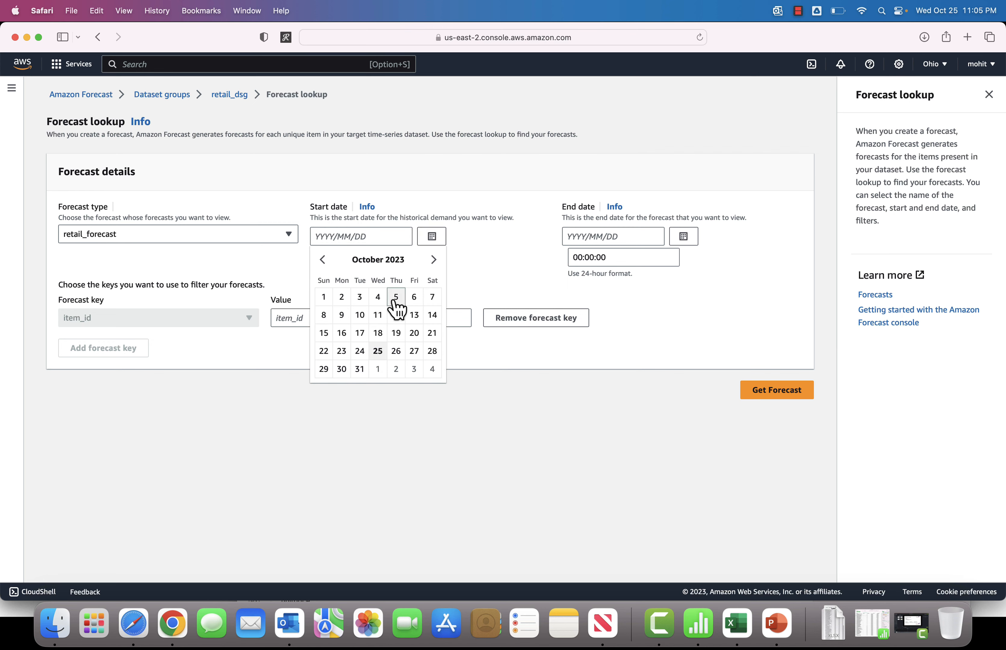
click(361, 299)
key(super+Tab)
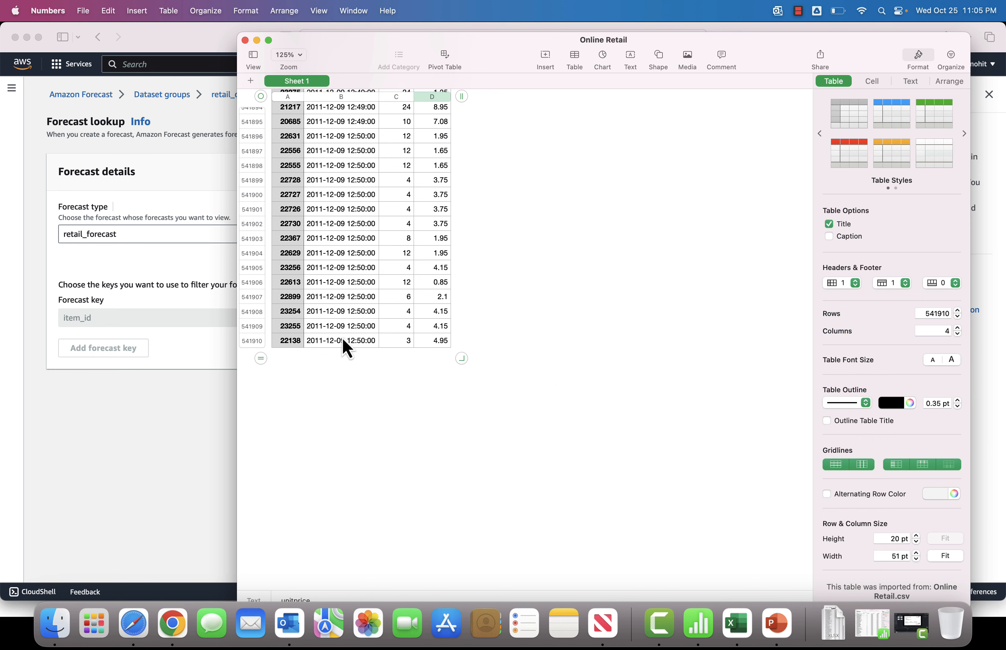
click(203, 421)
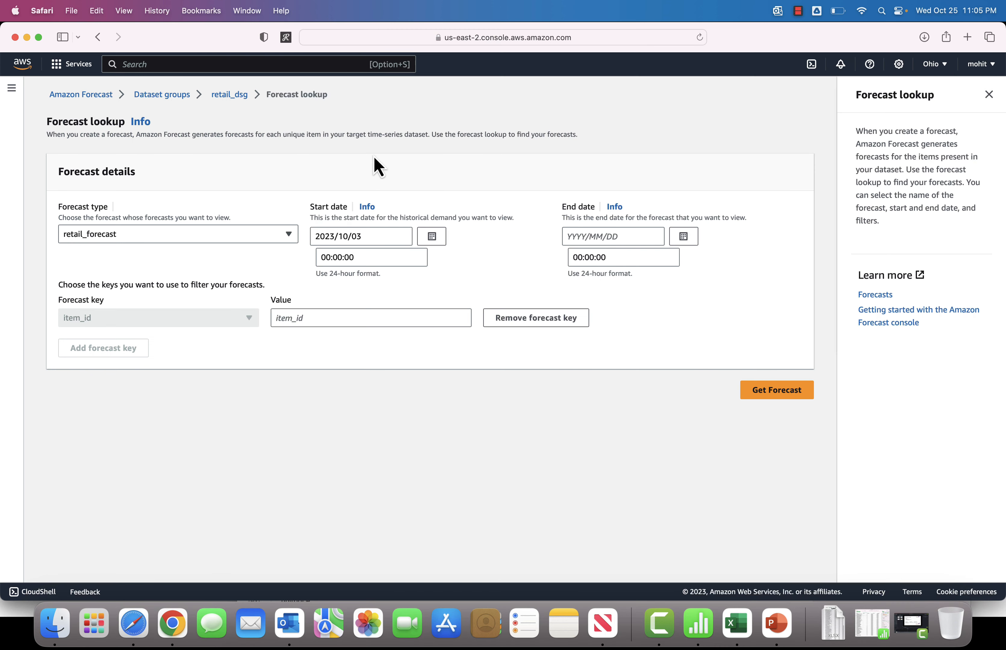
double_click(322, 234)
text(2011)
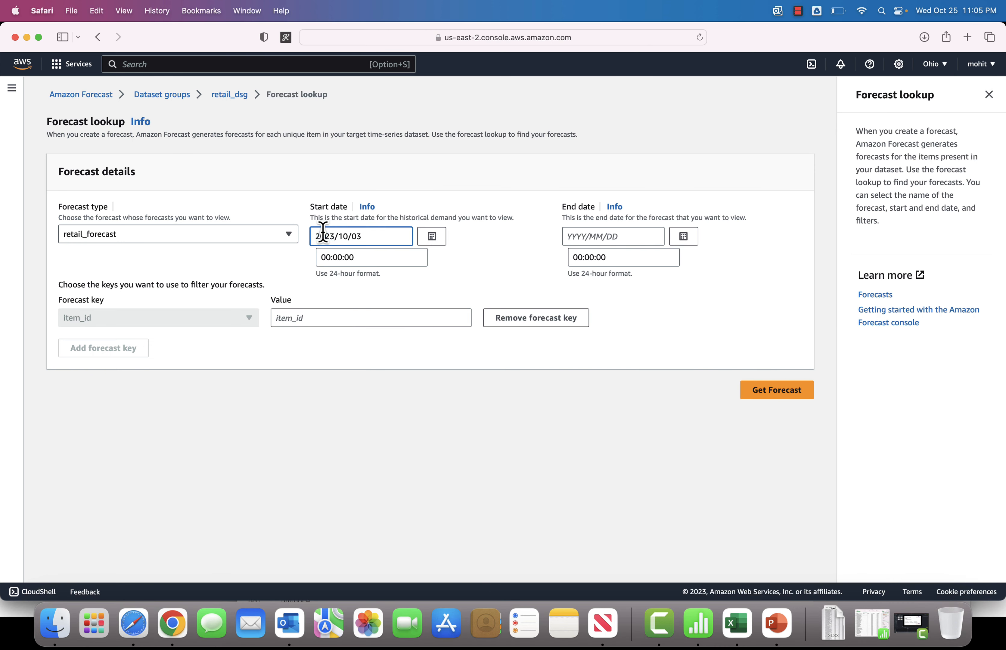
drag(353, 236, 346, 237)
text(2)
key(super+Tab)
key(super+Tab)
key(super+Tab)
key(super+Tab)
click(371, 233)
click(424, 355)
Step: Set the lookup end date to 2012/02/08 and try to get the forecast
click(618, 236)
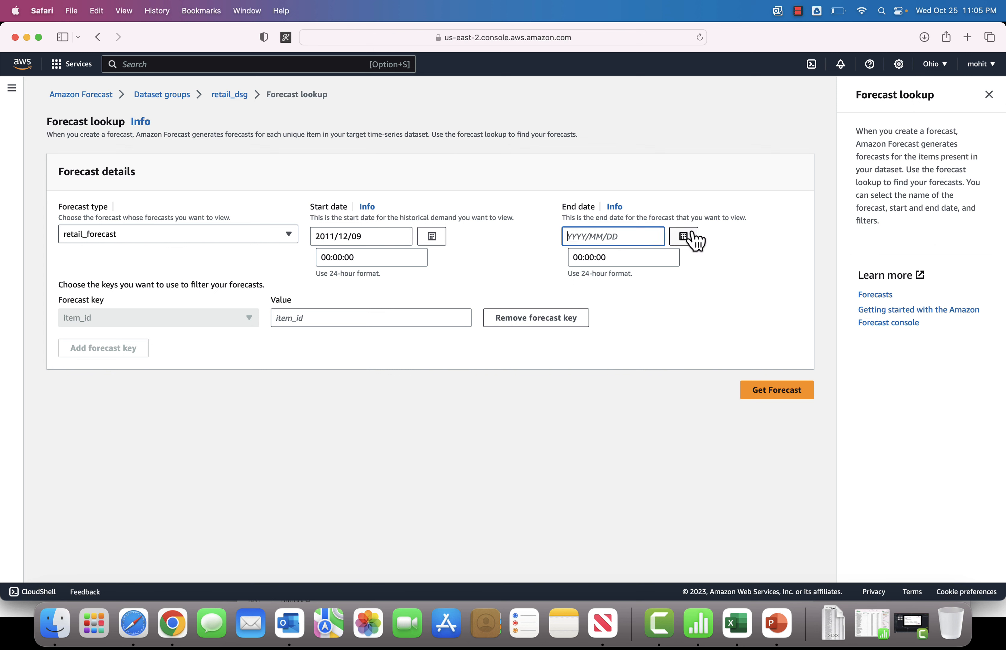
click(696, 240)
drag(402, 235, 144, 207)
key(super+c)
click(587, 239)
key(super+v)
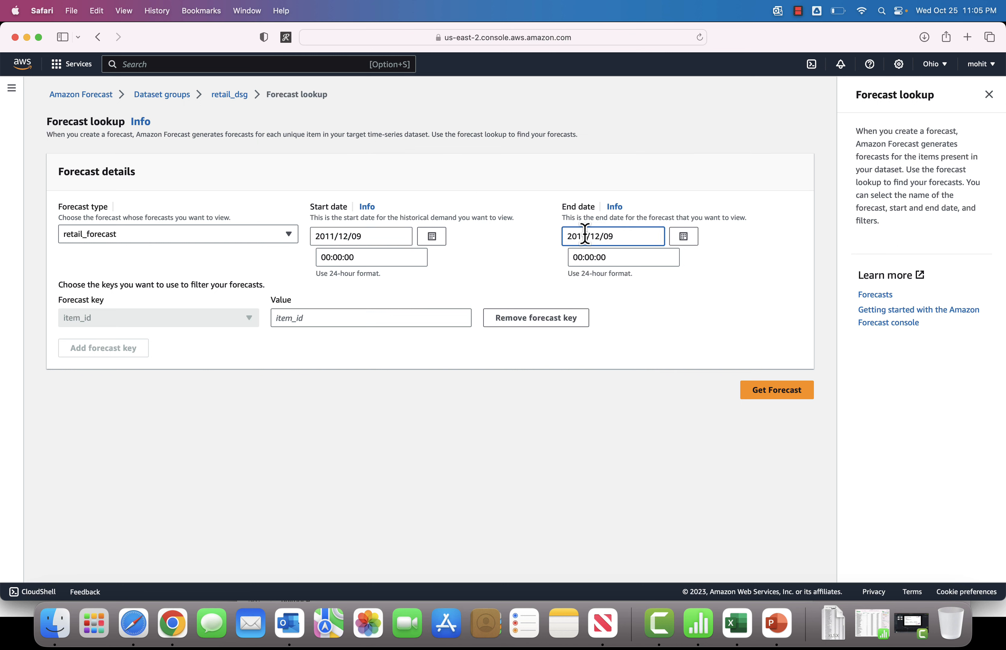
key(Right)
text(8)
click(696, 355)
click(774, 394)
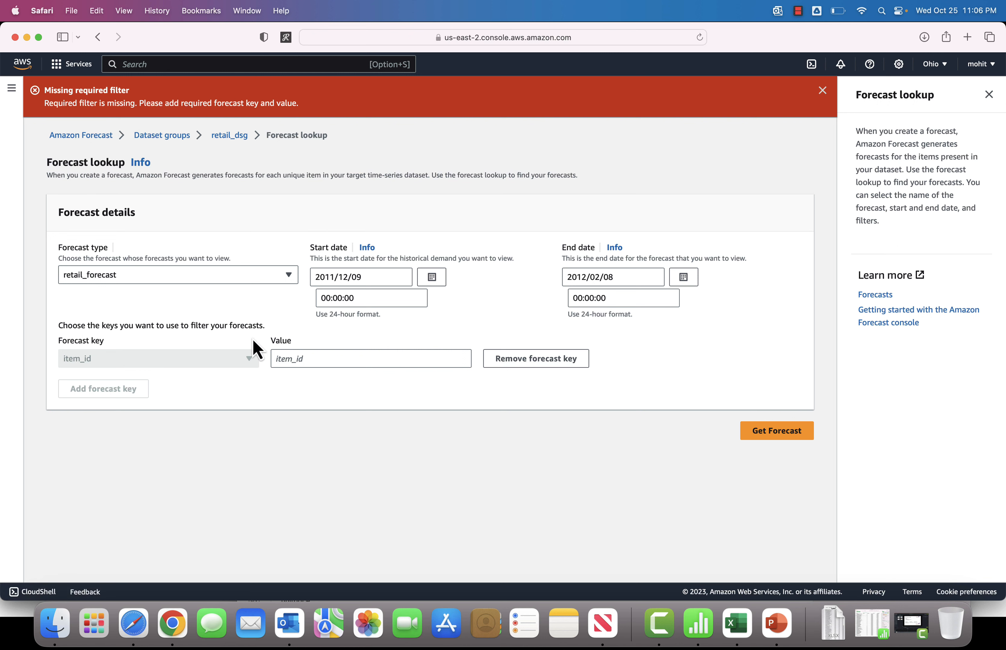
Step: Switch to the Online Retail spreadsheet in Numbers and copy the item_id 71053 from the first rows
click(303, 359)
triple_click(135, 329)
click(135, 330)
click(302, 358)
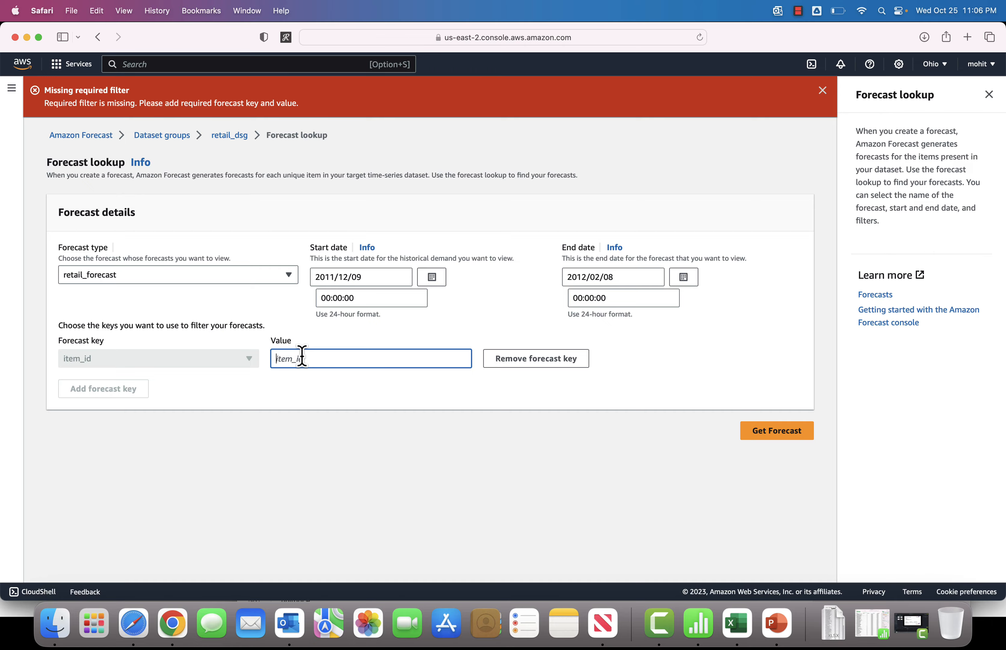
click(739, 629)
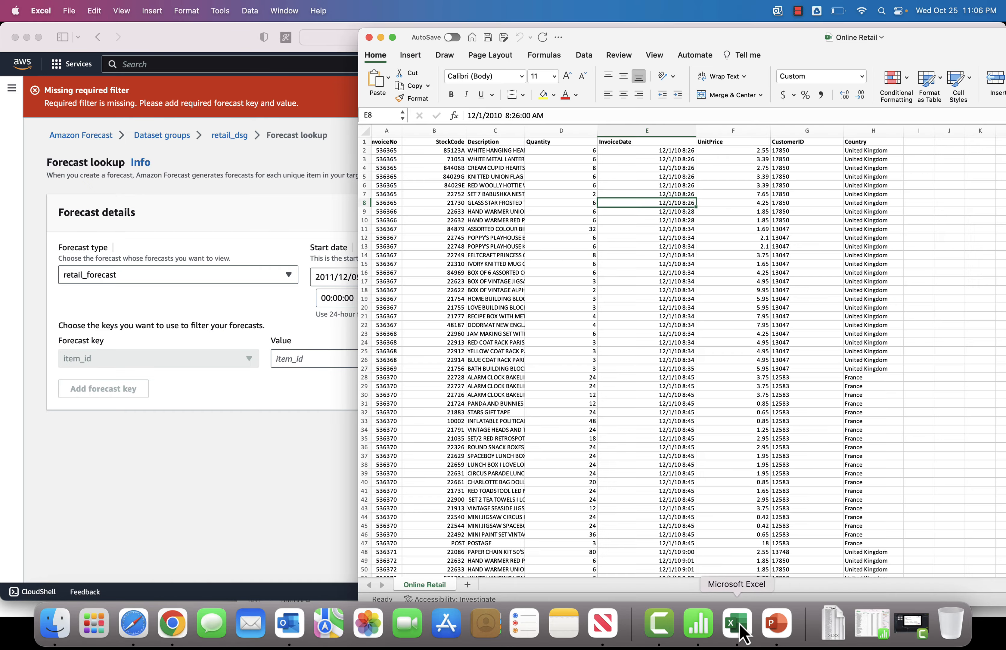
click(698, 626)
scroll(464, 279, down, 1)
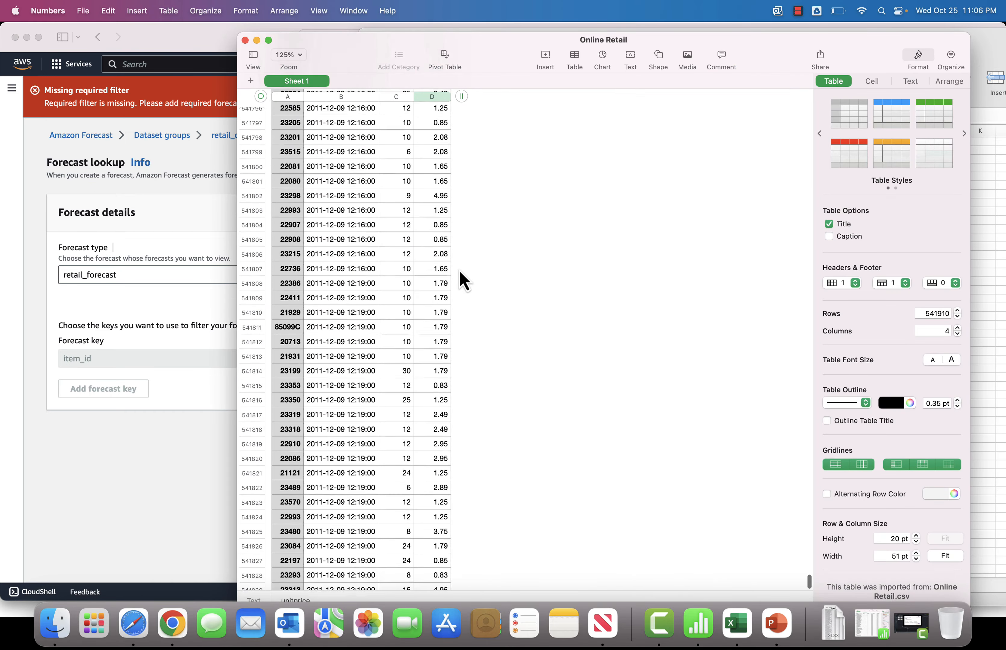
scroll(460, 272, up, 20)
scroll(459, 269, up, 20)
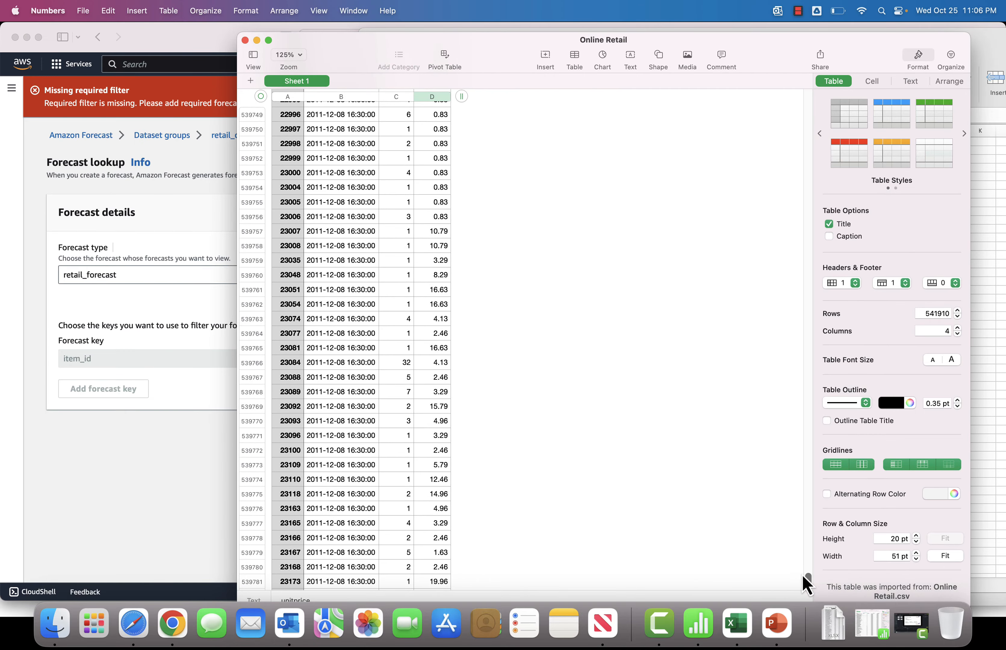
drag(811, 584, 793, 10)
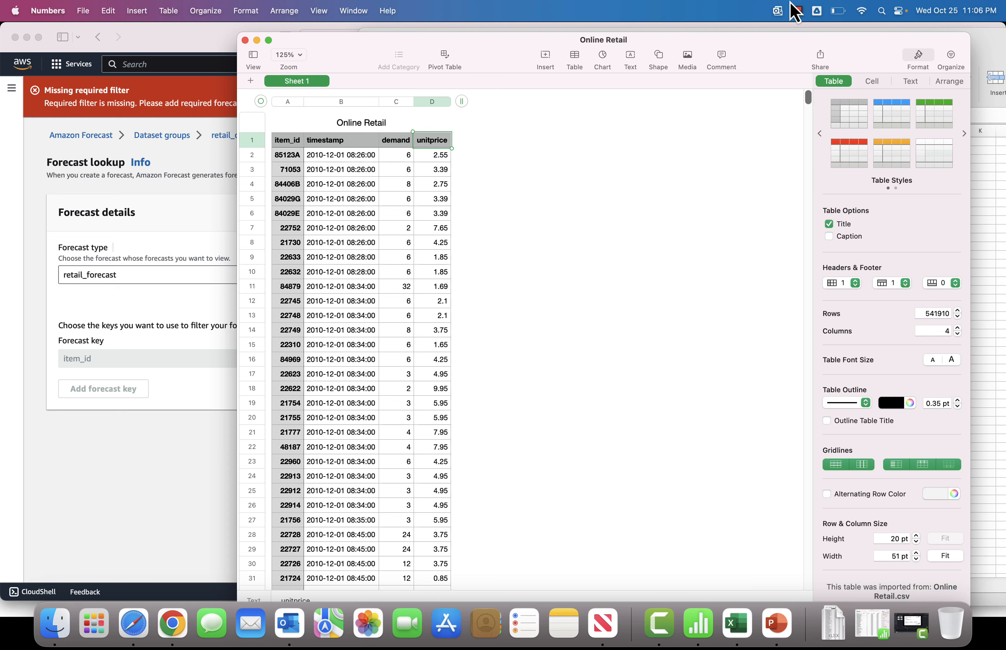
click(405, 157)
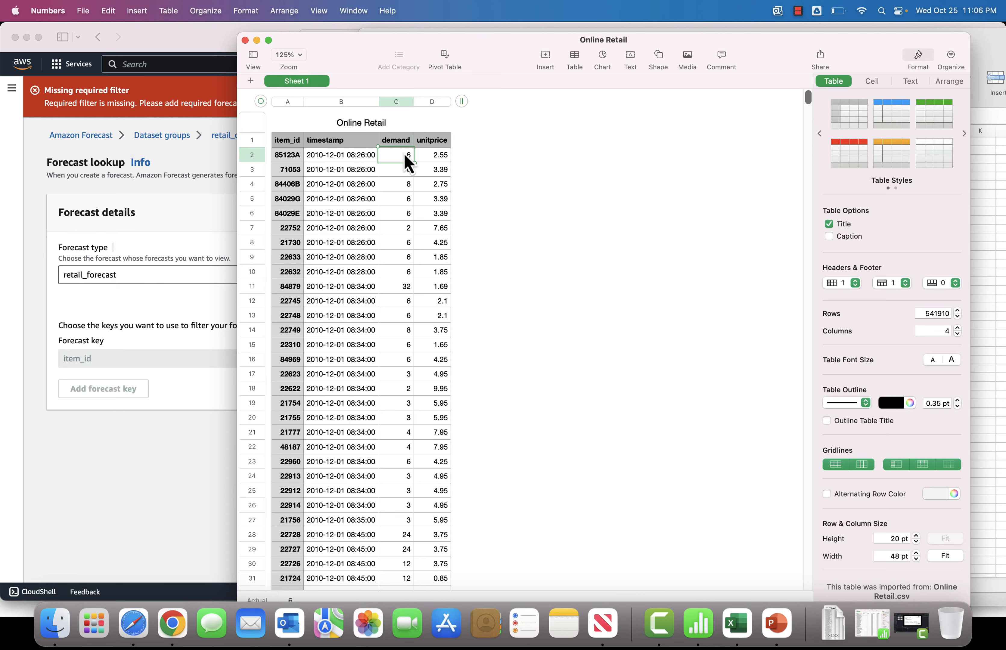
click(360, 157)
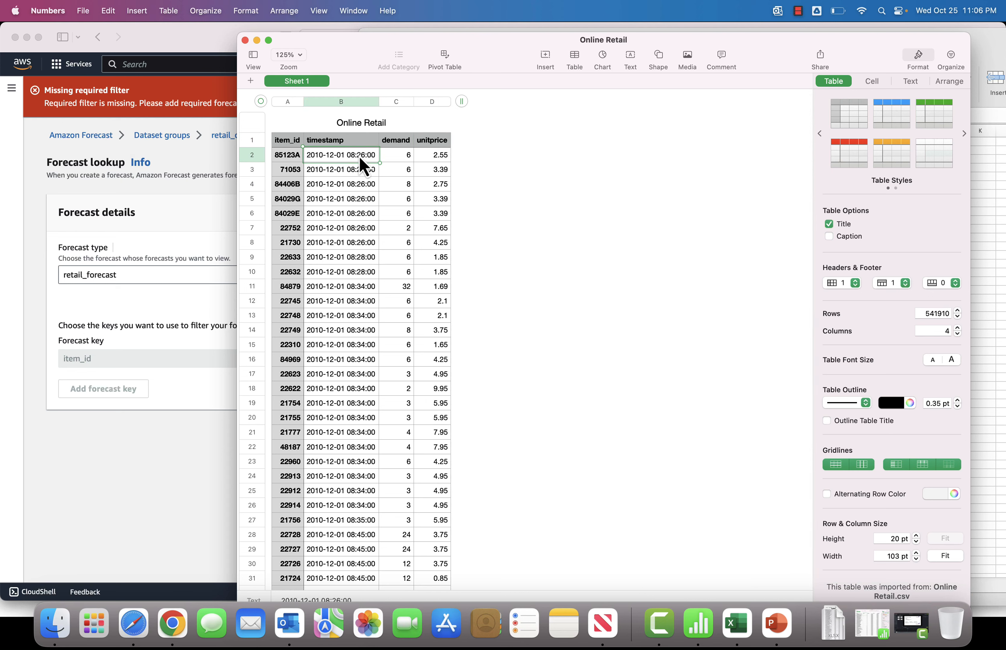
click(291, 160)
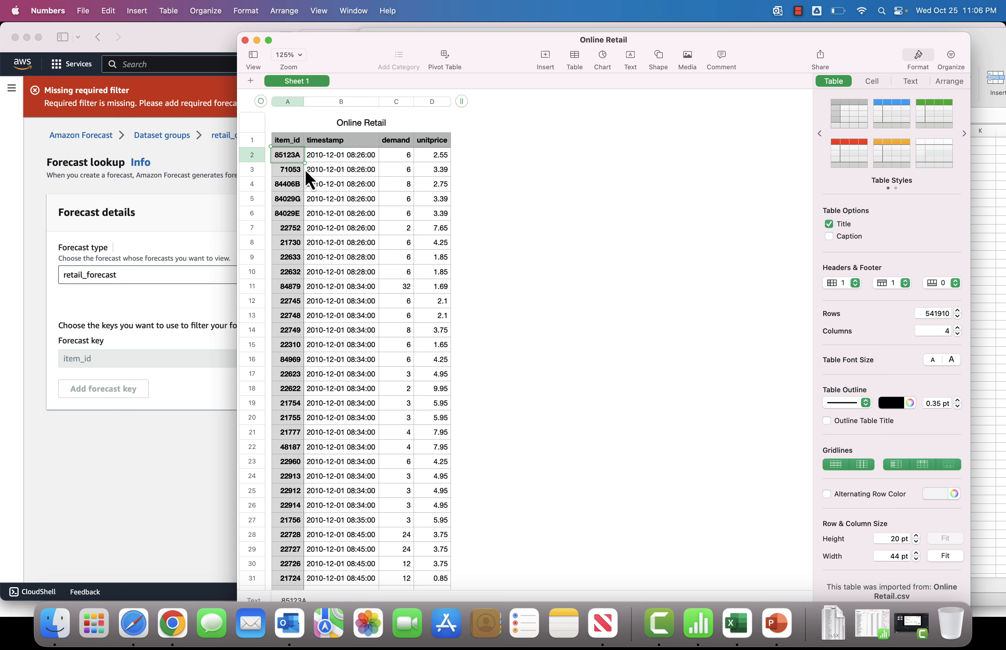
click(294, 174)
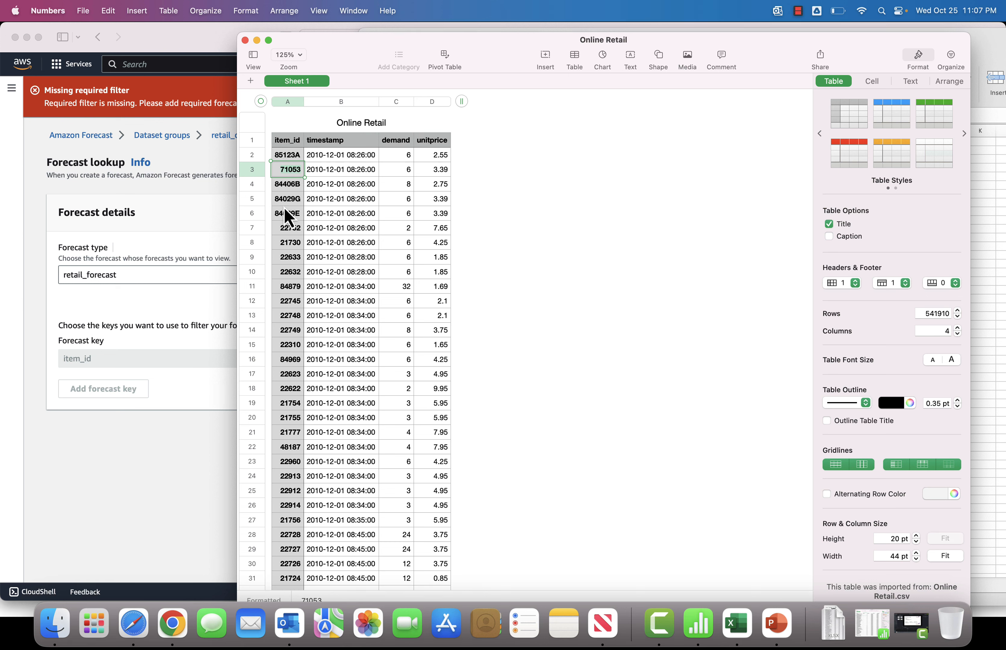
Step: Paste 71053 as the item_id filter value and request the forecast
click(165, 456)
text(71053)
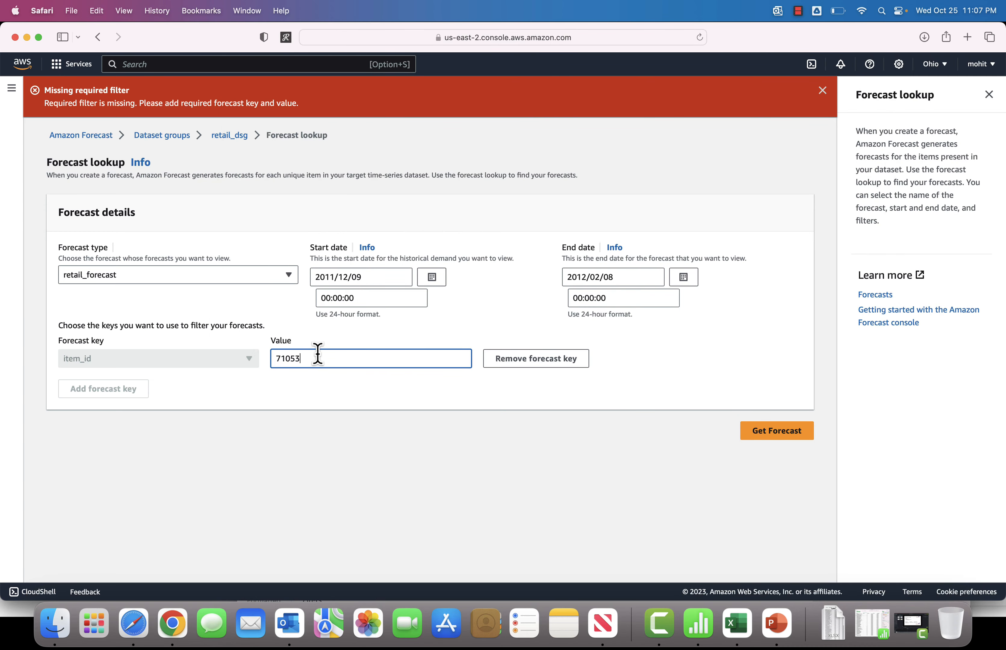
click(351, 371)
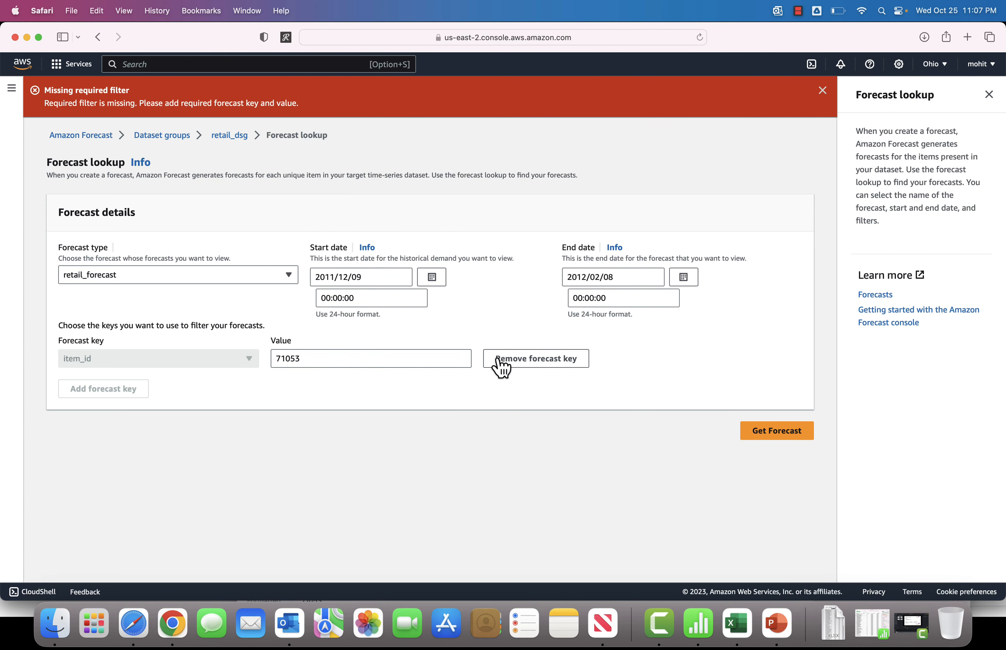
click(785, 439)
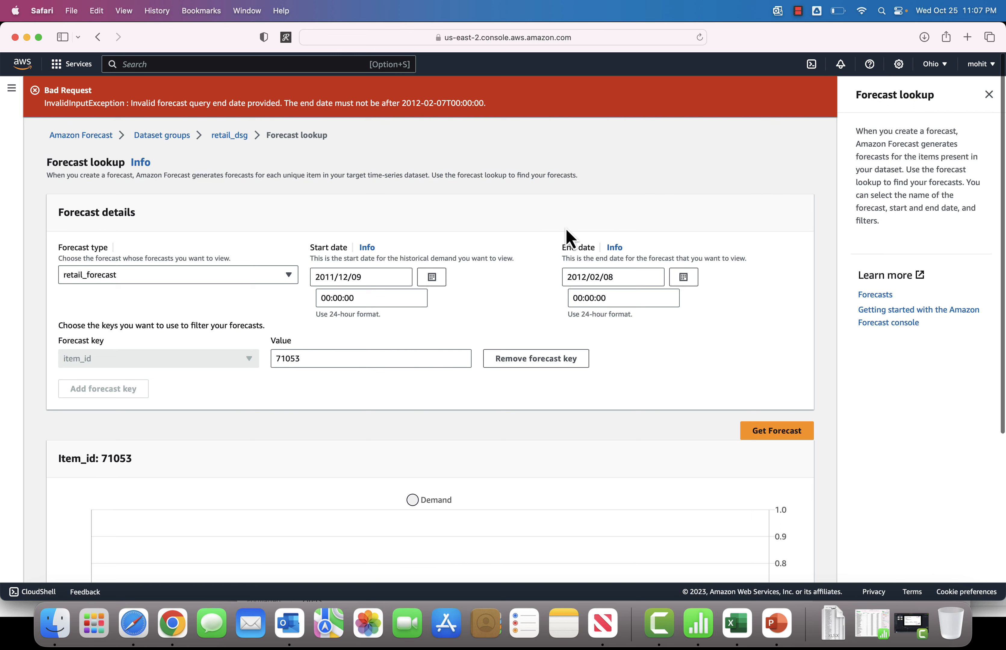
Step: Change the end date to 2012/02/07 and get the forecast again
click(642, 277)
key(BackSpace)
text(7)
click(665, 364)
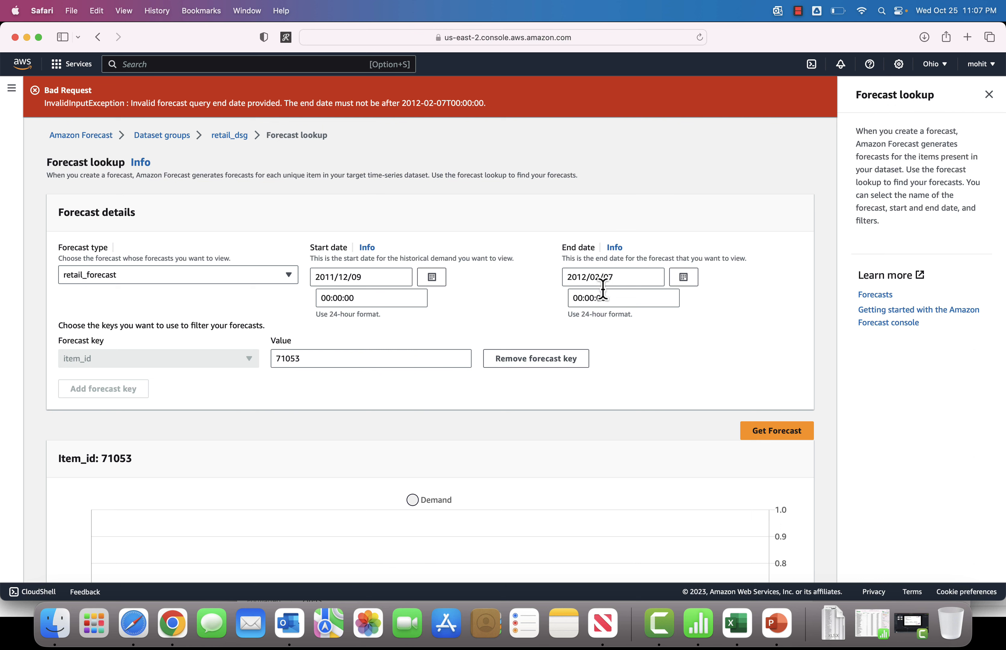
click(782, 436)
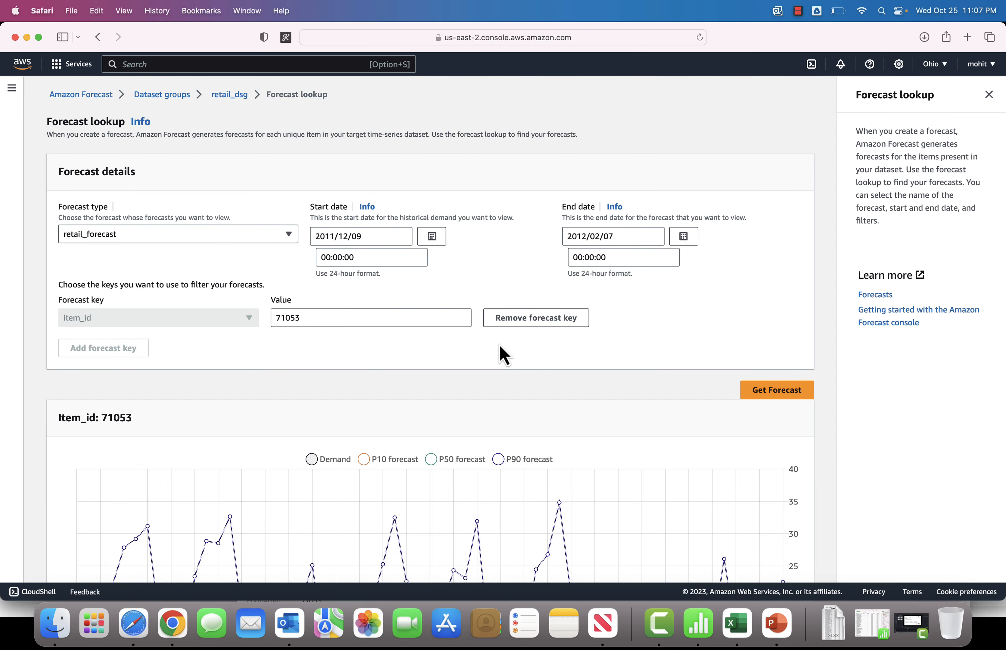
Step: Examine the forecast chart for item 71053 across the date range
scroll(503, 356, down, 5)
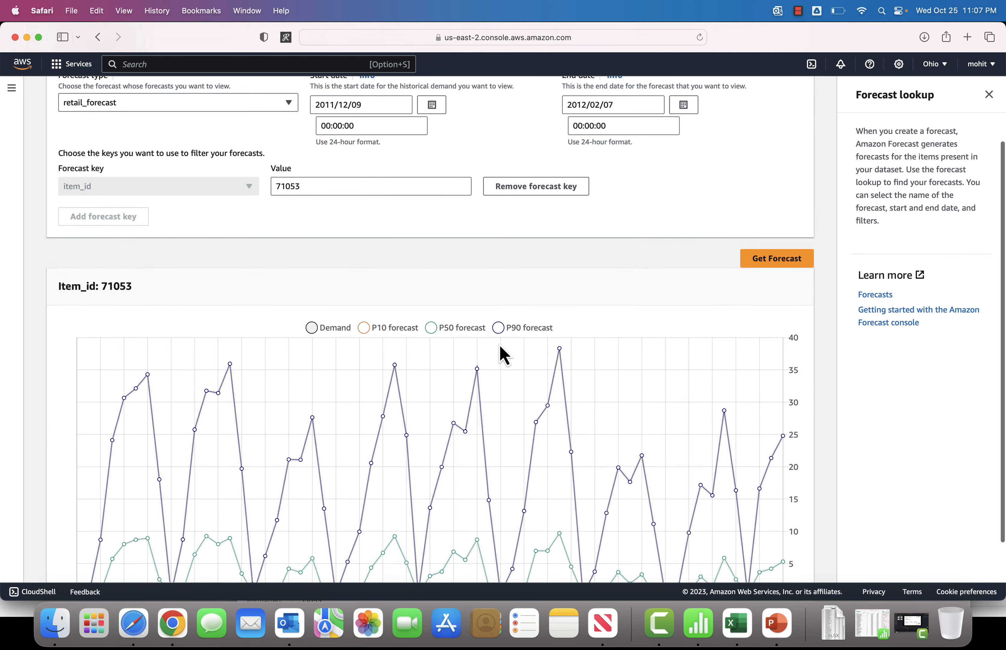
double_click(305, 177)
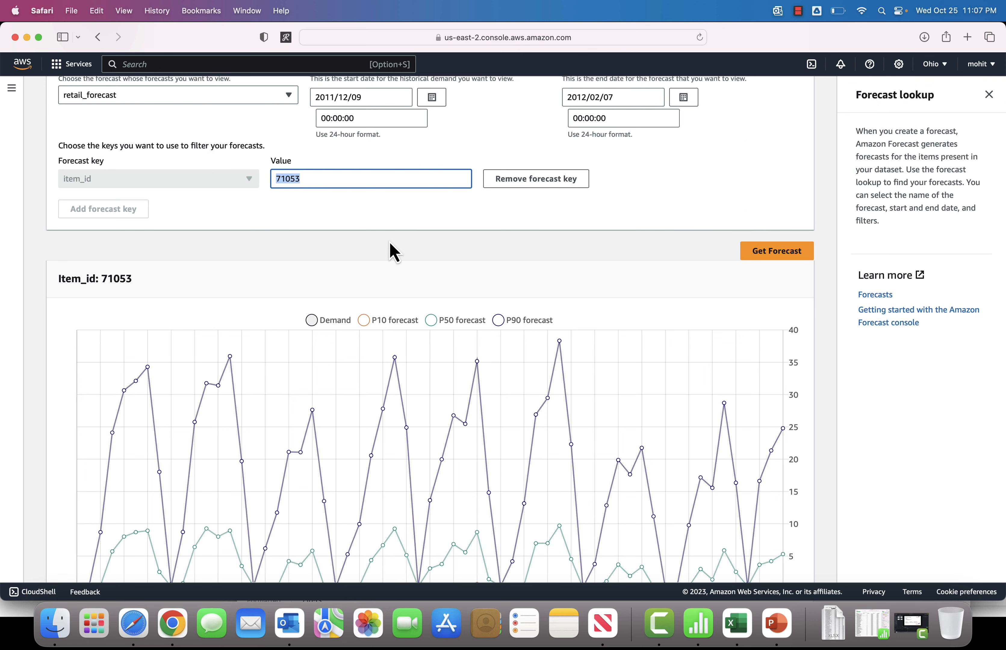
scroll(391, 251, down, 3)
scroll(400, 262, up, 10)
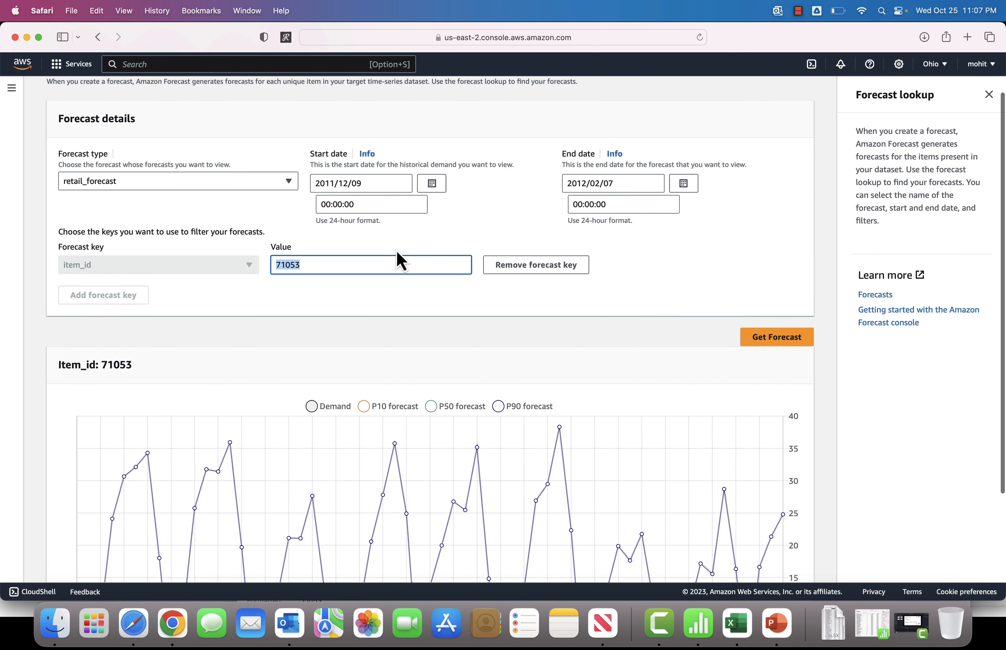
scroll(338, 448, down, 9)
scroll(327, 442, down, 1)
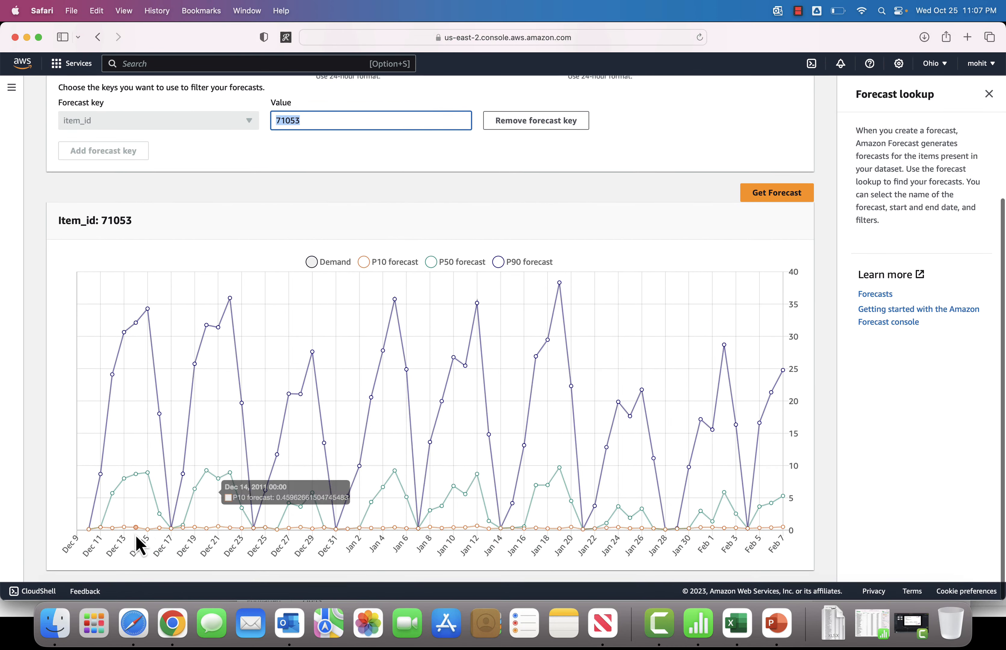
mouse_move(97, 531)
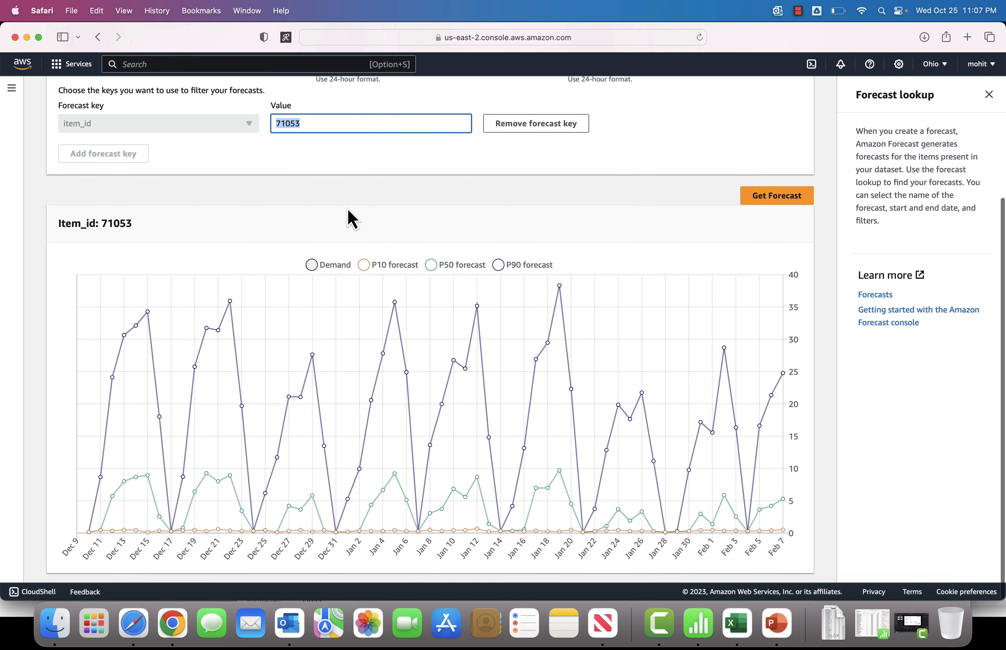
scroll(360, 233, up, 3)
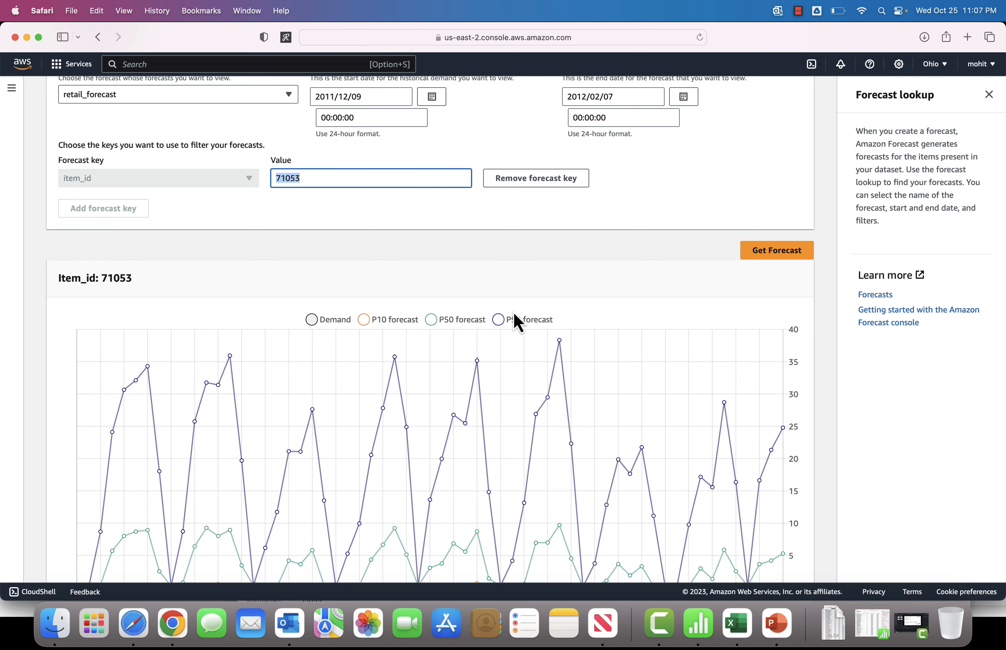
Step: Hide the Demand, P10 and P50 series so the chart shows only the P90 forecast
click(314, 320)
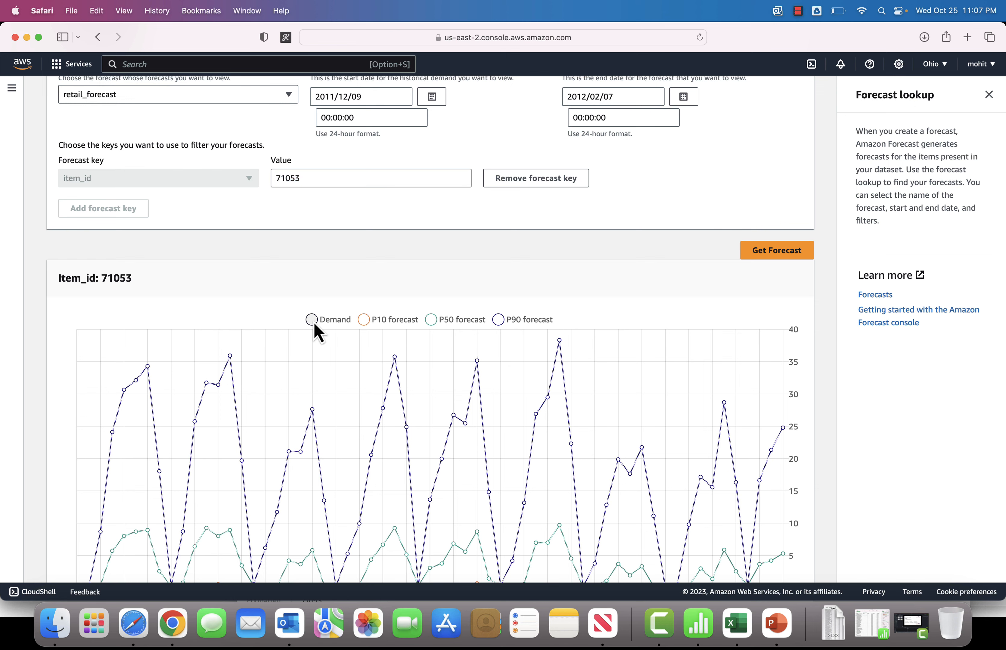
click(367, 320)
click(439, 322)
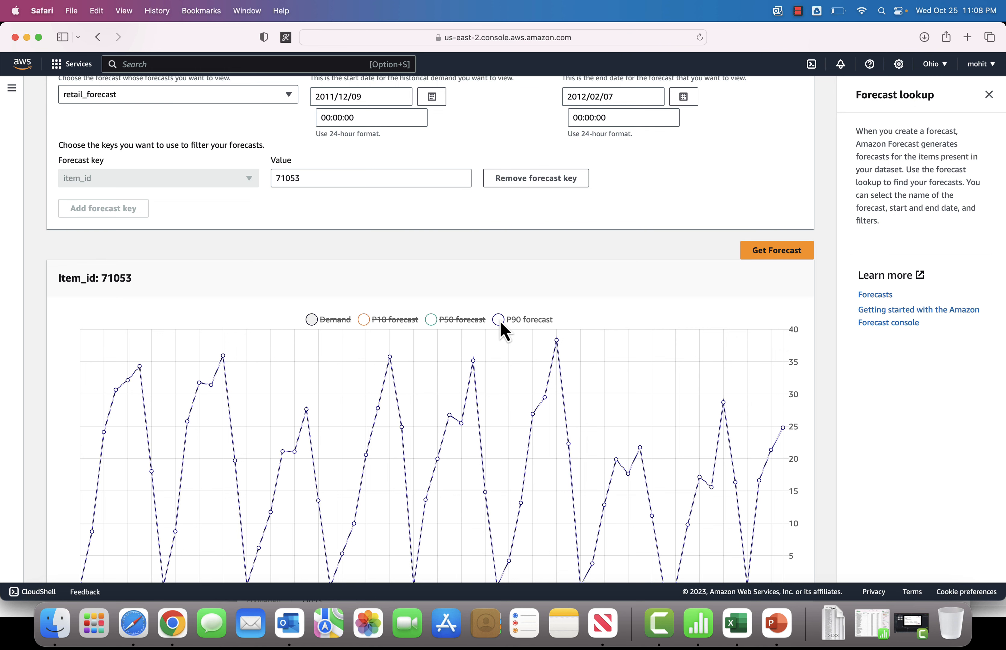
scroll(513, 365, down, 3)
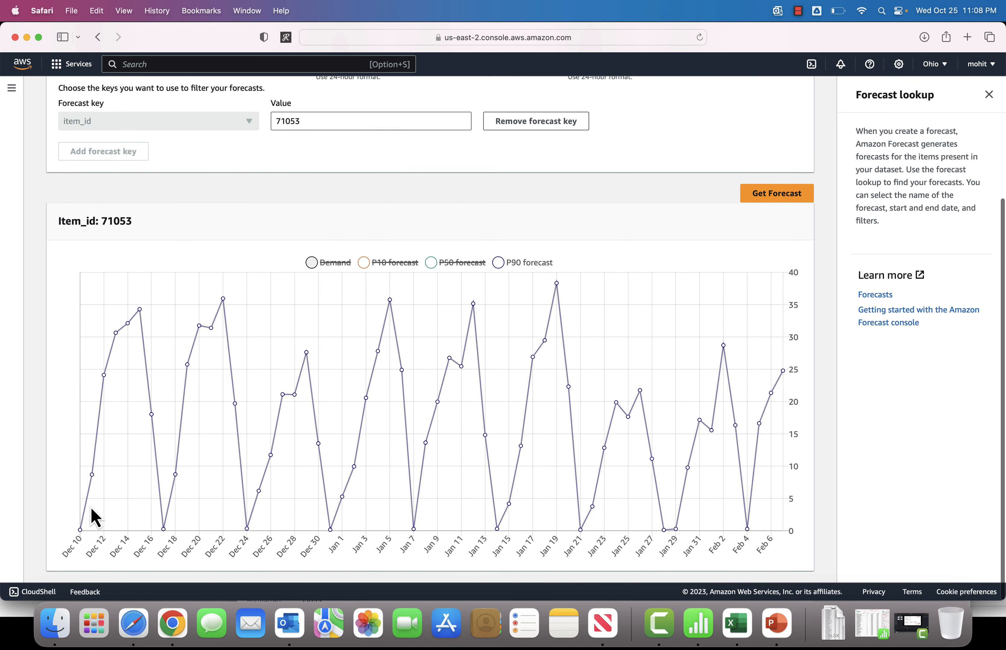
mouse_move(93, 481)
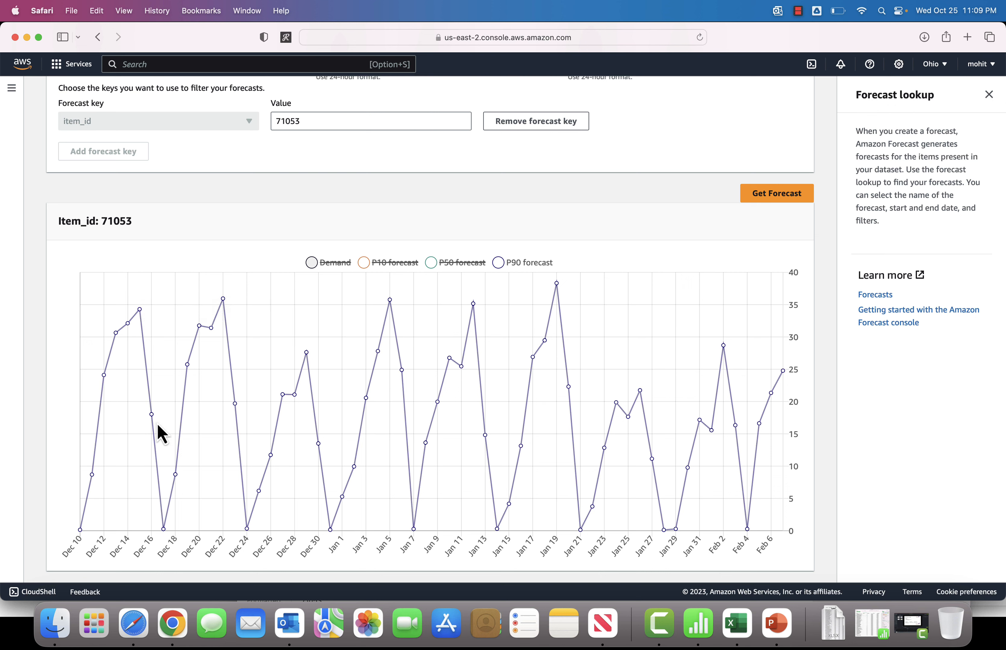
mouse_move(153, 416)
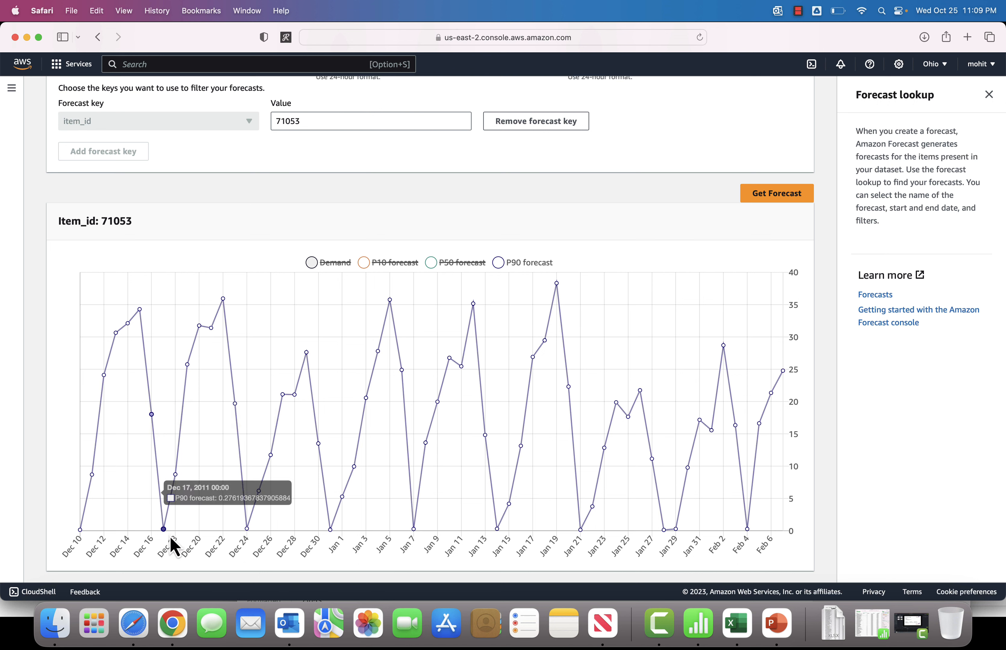
mouse_move(165, 529)
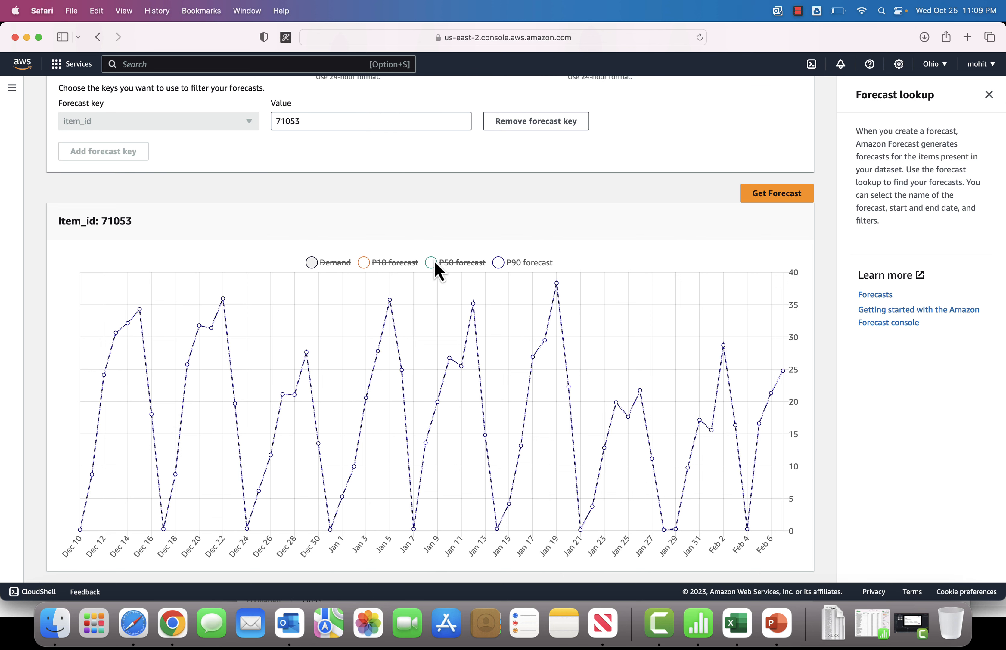
Step: Switch the chart to display only the P50 forecast series and inspect its points
click(498, 263)
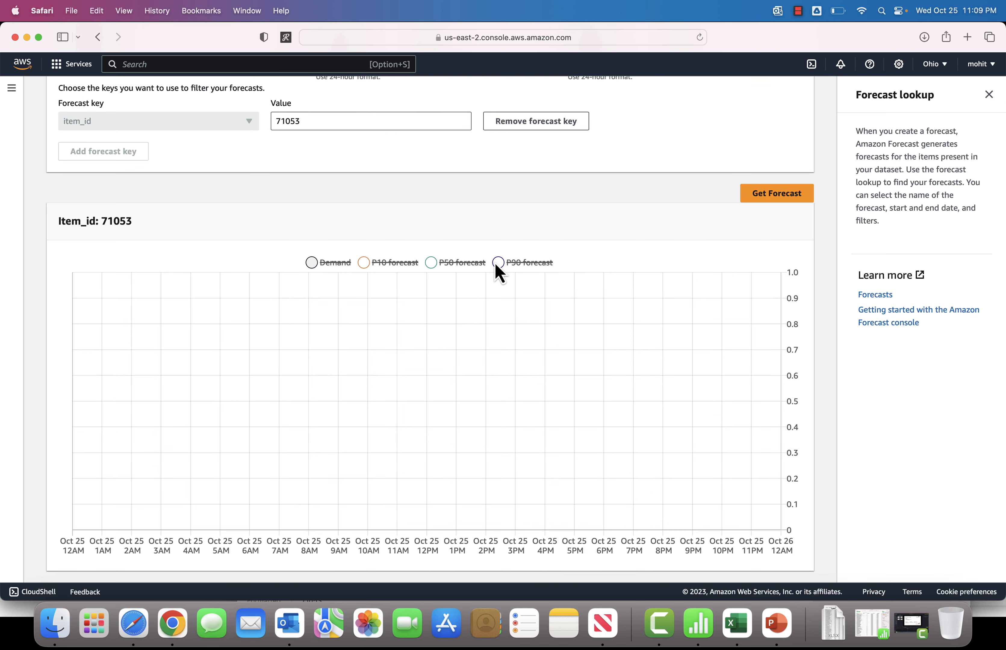
click(430, 263)
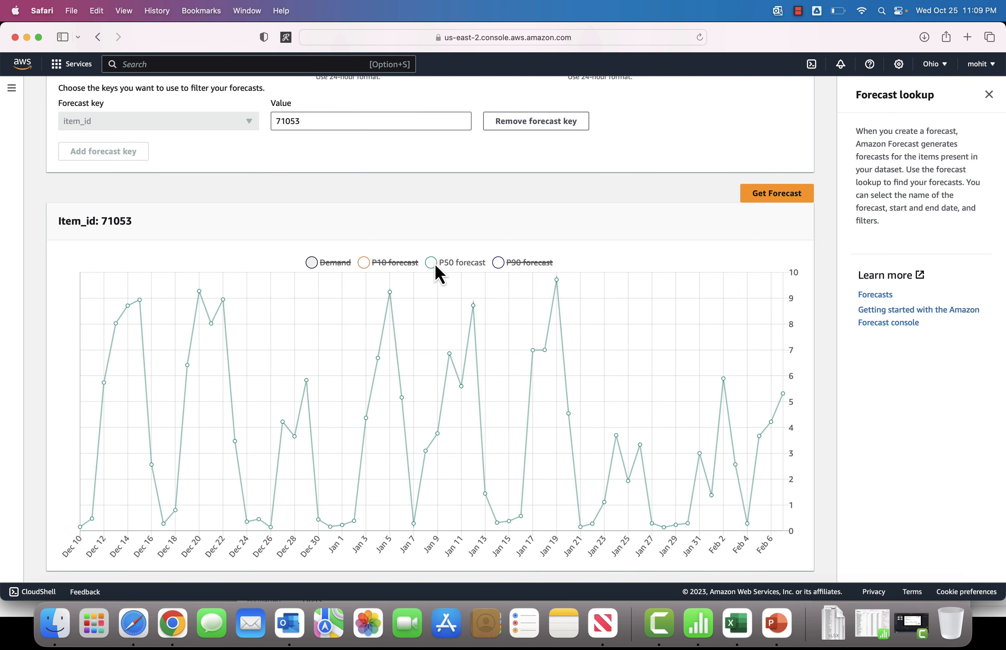
mouse_move(113, 393)
mouse_move(128, 307)
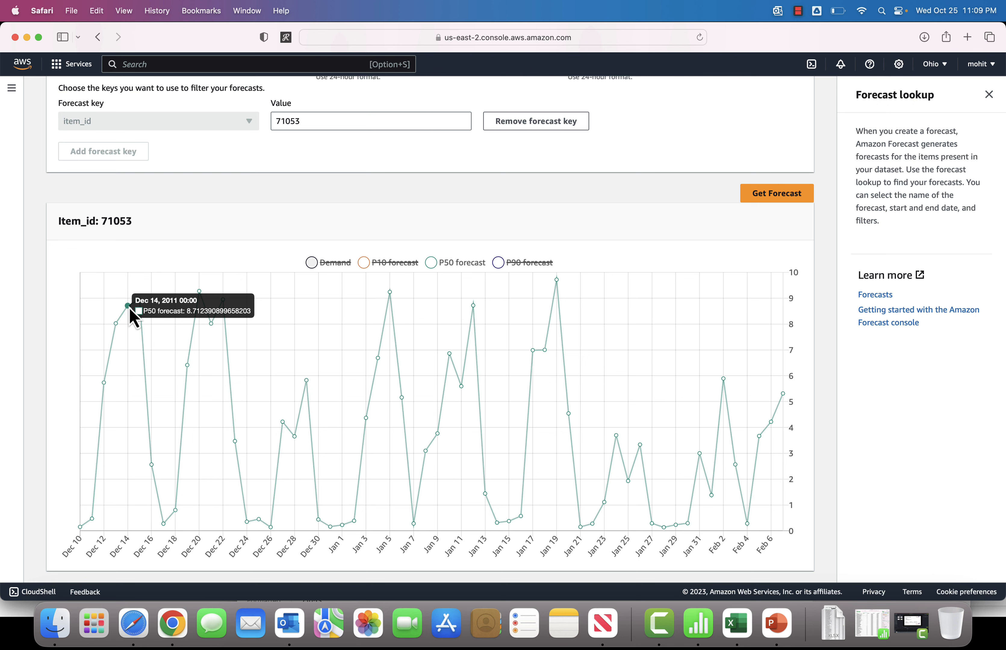
Step: Replace the item_id value with 84406B copied from the spreadsheet and get its forecast
scroll(468, 158, up, 1)
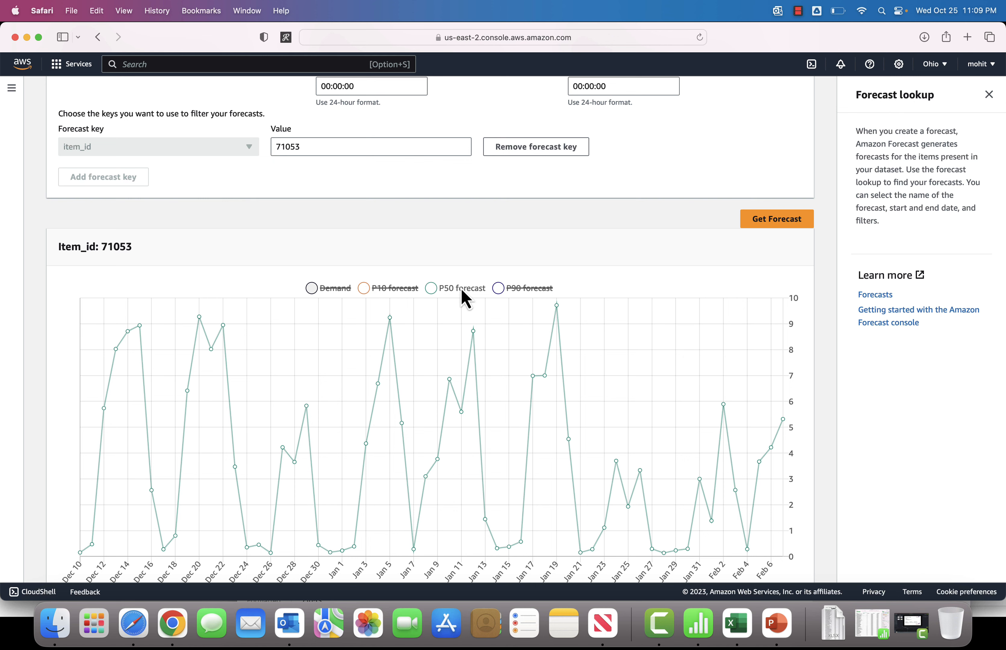
scroll(380, 243, up, 5)
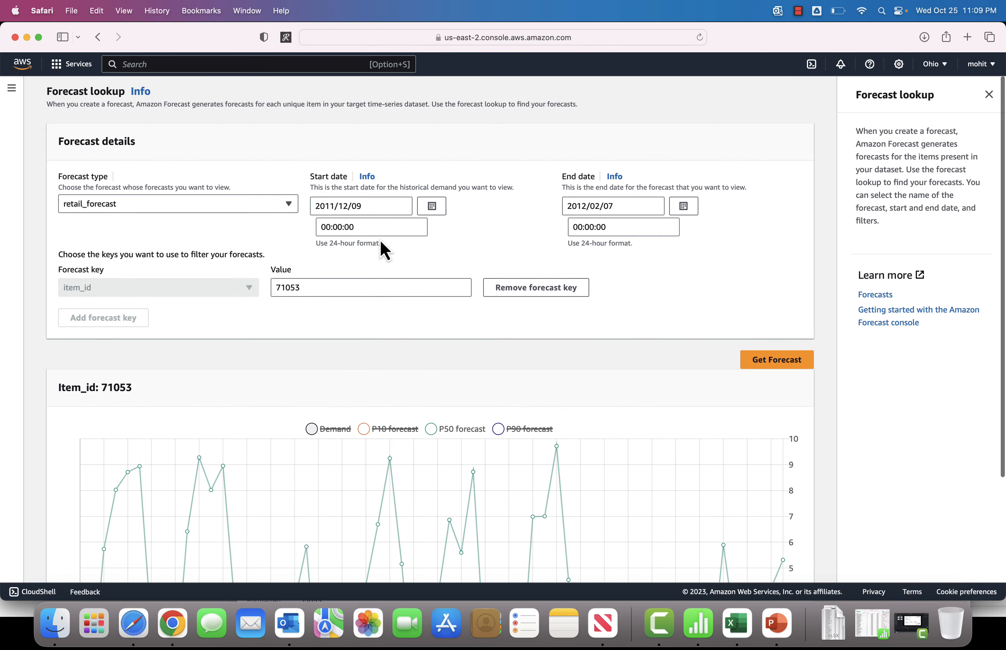
double_click(336, 290)
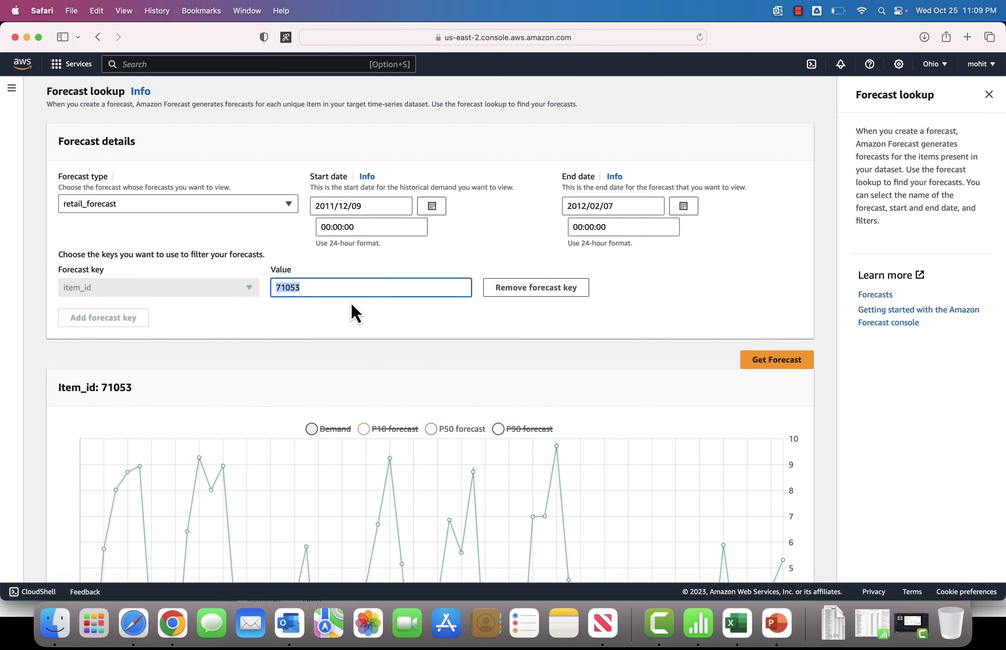
key(super+Tab)
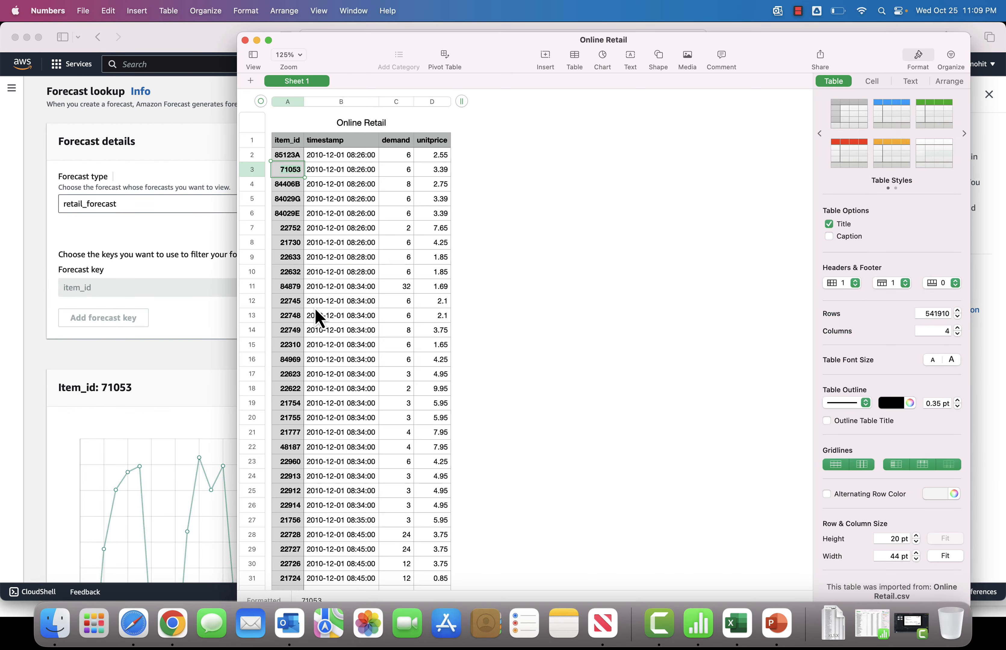
click(287, 184)
key(super+c)
key(super+Tab)
key(super+v)
click(761, 365)
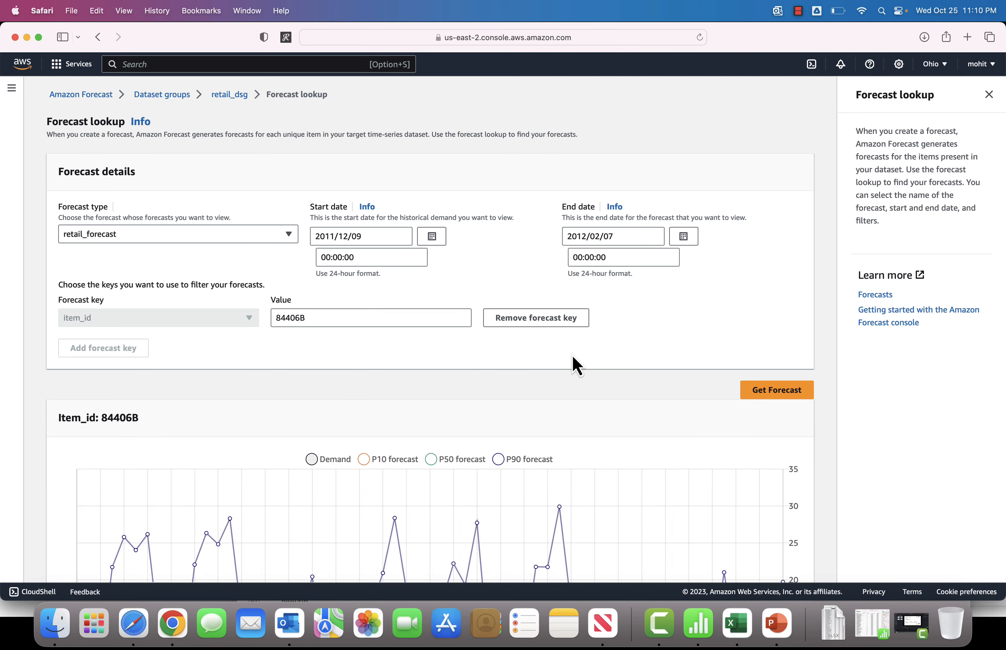
scroll(573, 365, down, 5)
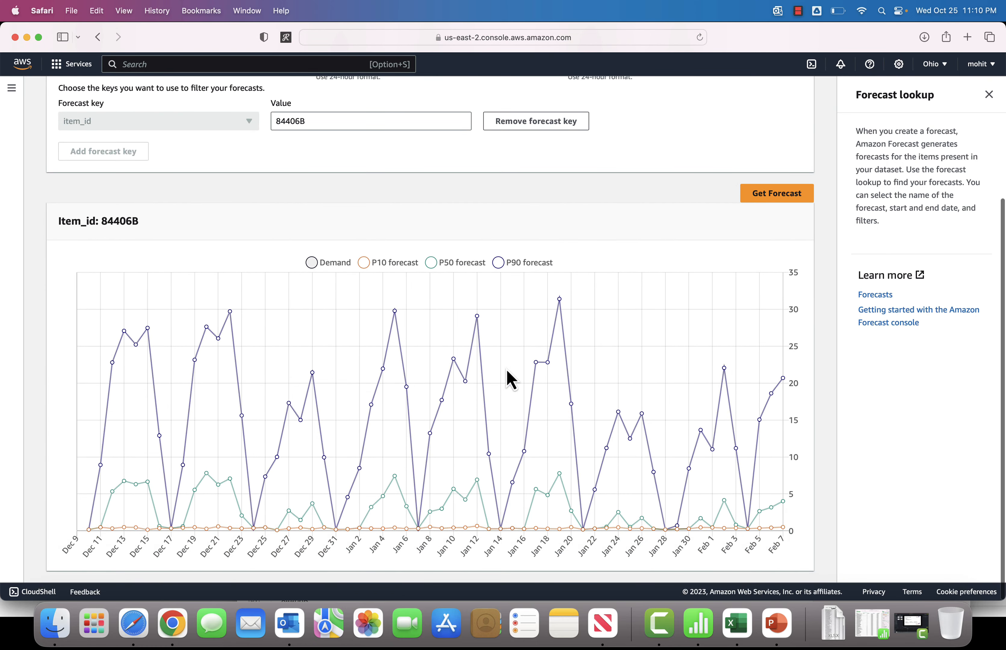
Step: Go to the retail_dsg dataset group's forecasts list, select retail_forecast, and start creating a forecast export
scroll(510, 380, up, 1)
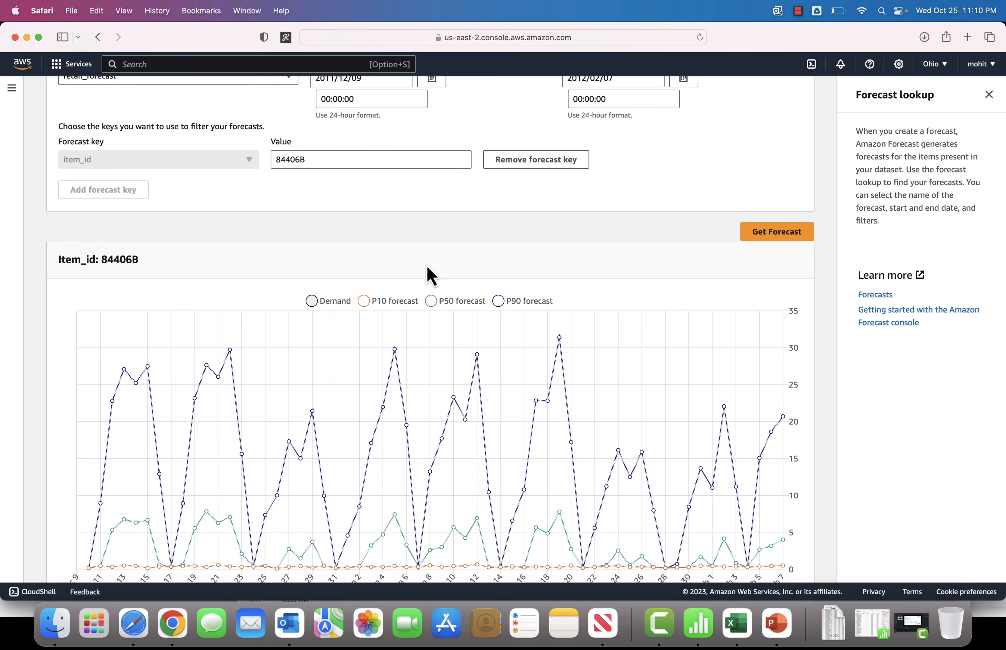
scroll(428, 276, up, 4)
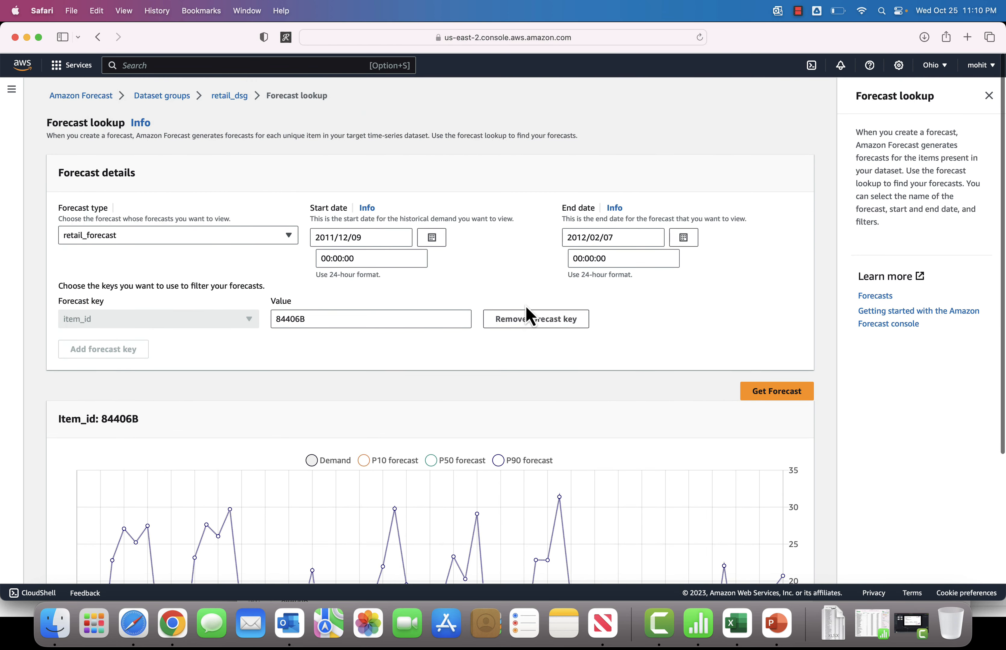
click(231, 94)
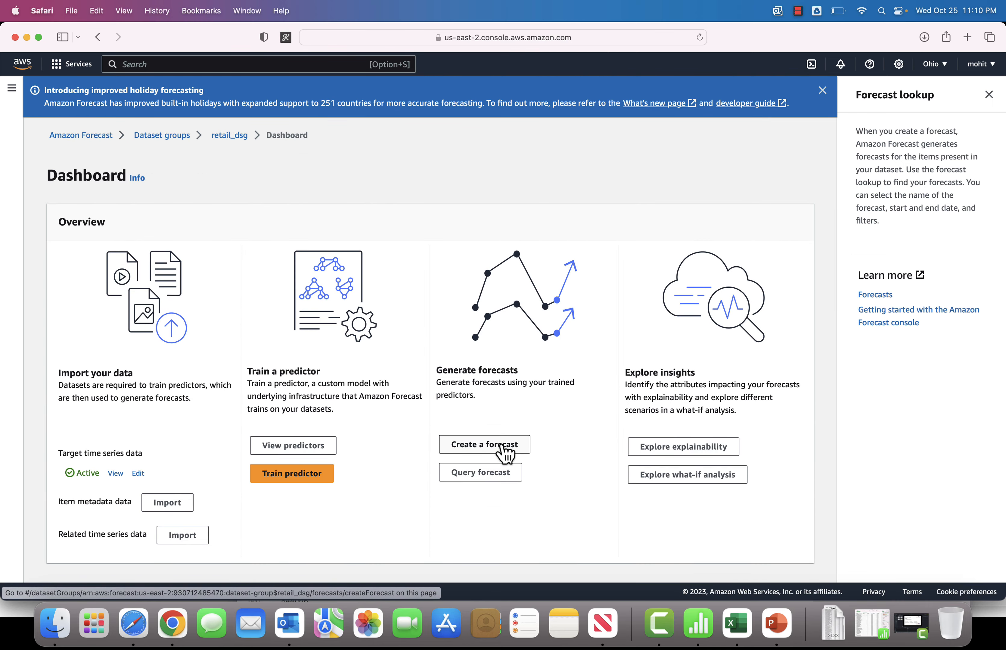
click(492, 476)
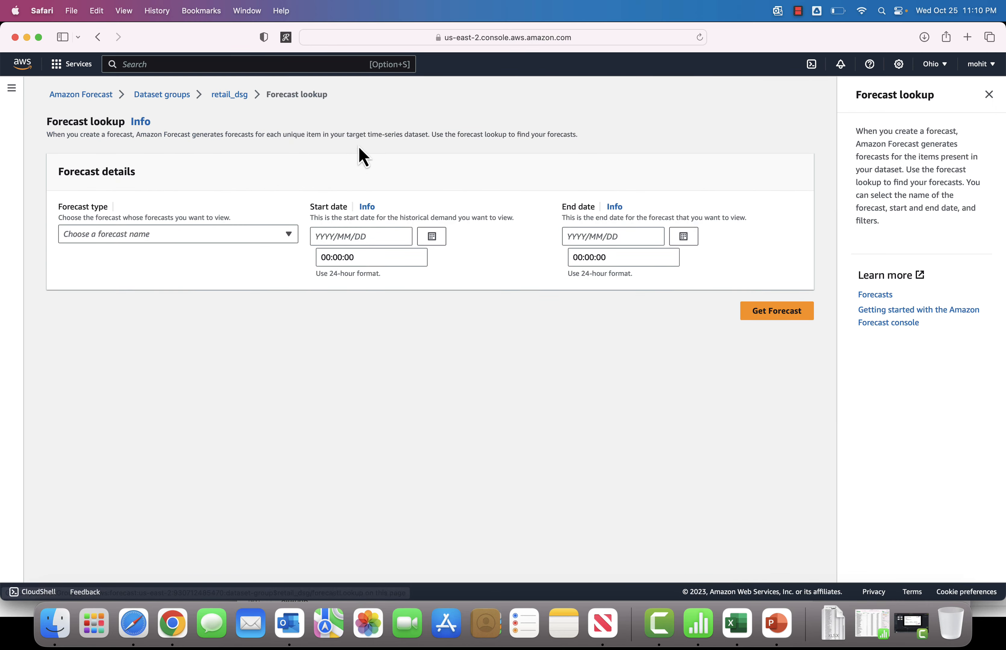
click(238, 97)
click(489, 446)
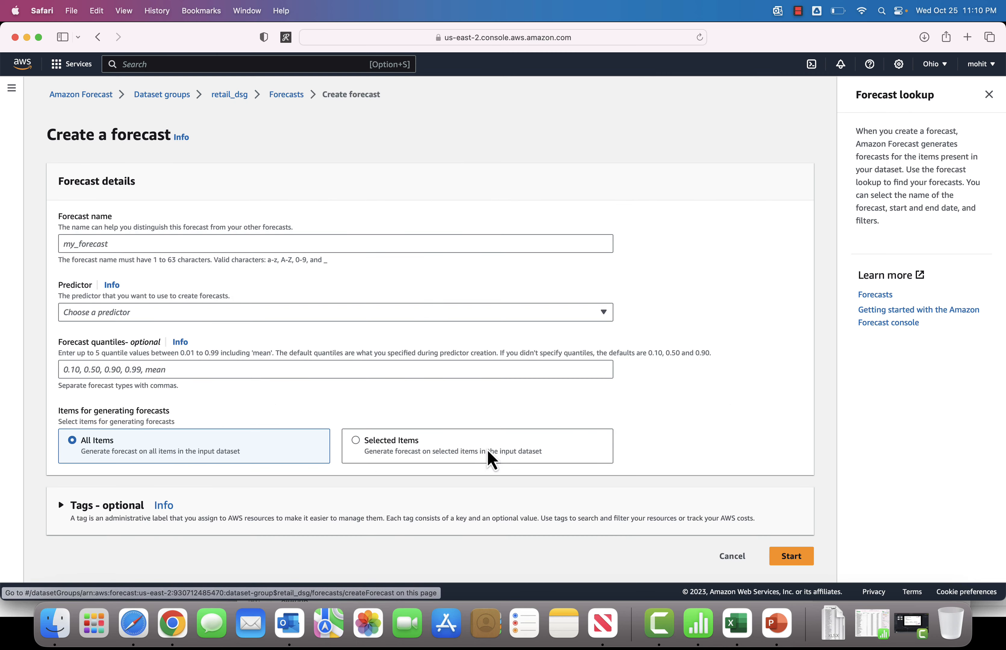
click(287, 94)
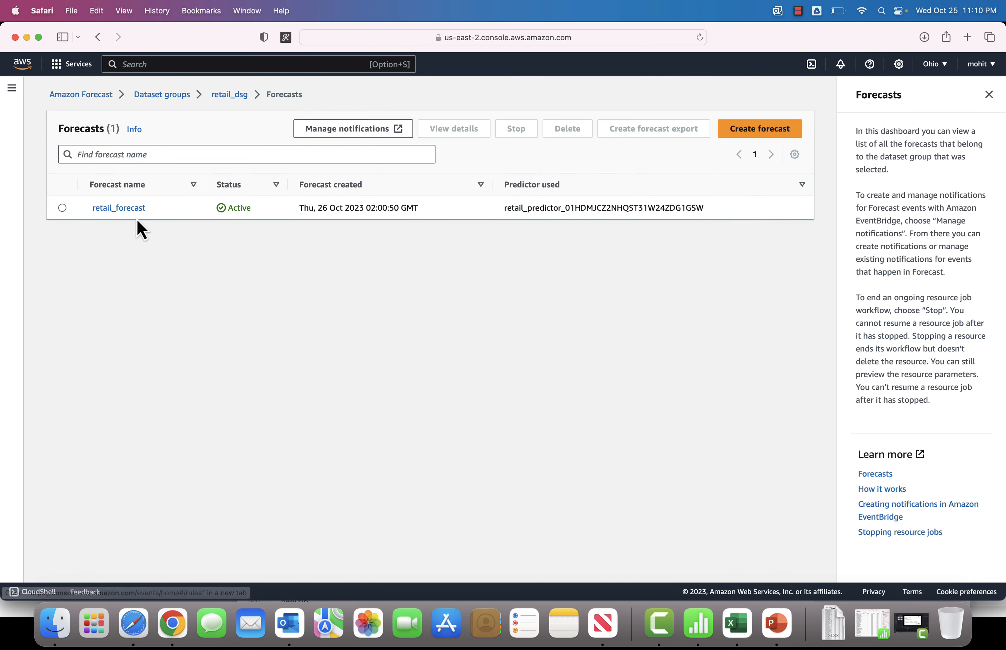
click(62, 208)
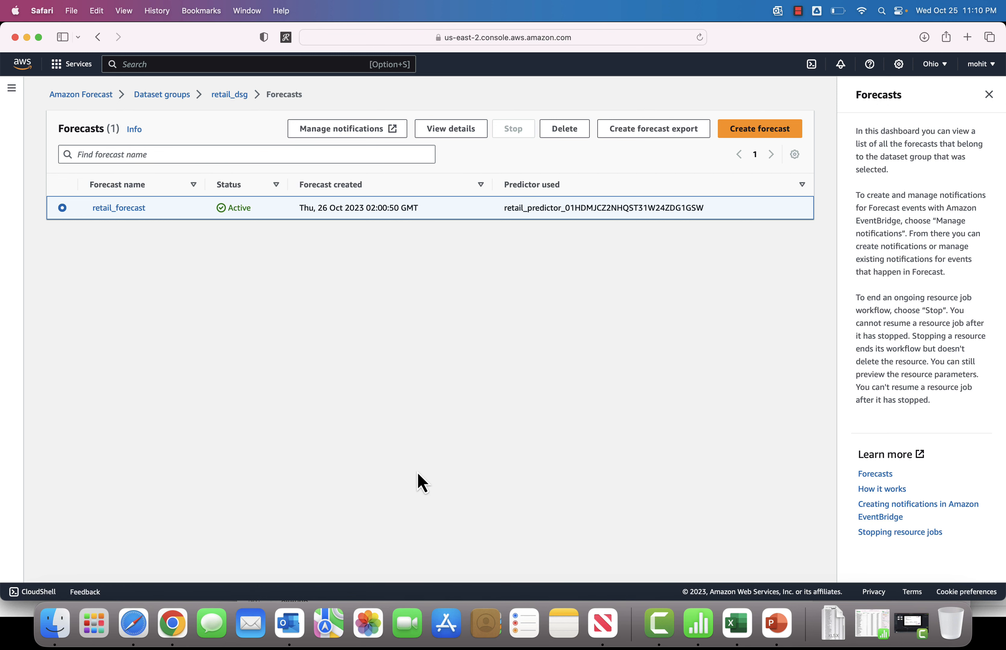
click(667, 131)
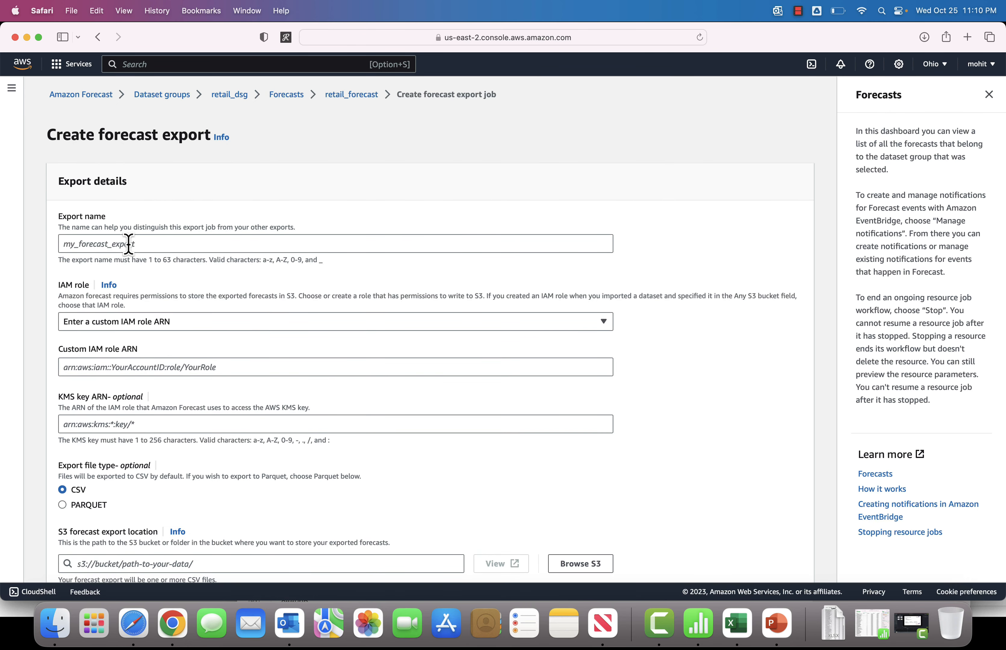
click(127, 244)
text(retail_forecast_)
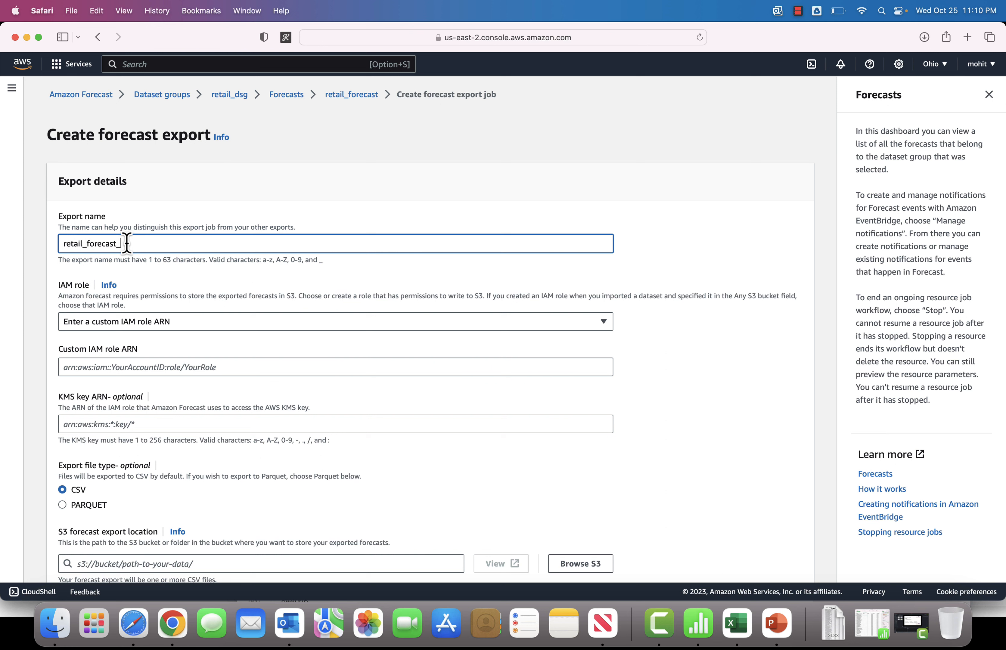
text(export)
click(168, 323)
click(169, 401)
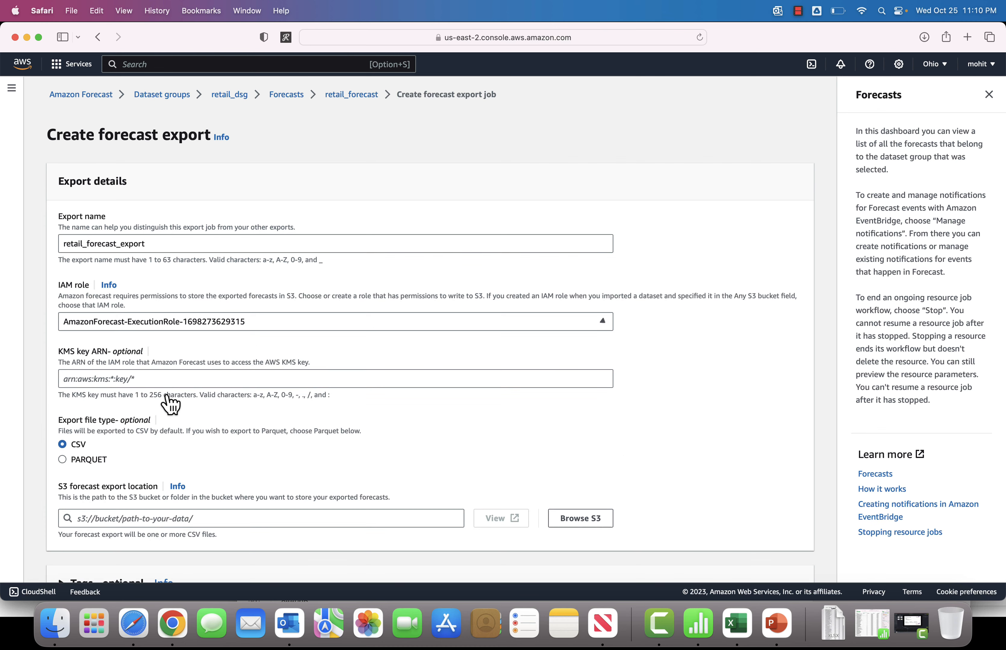
Step: Set the S3 export location to the forecast-infinitedreams bucket and start the export job
scroll(190, 398, down, 3)
scroll(165, 414, down, 1)
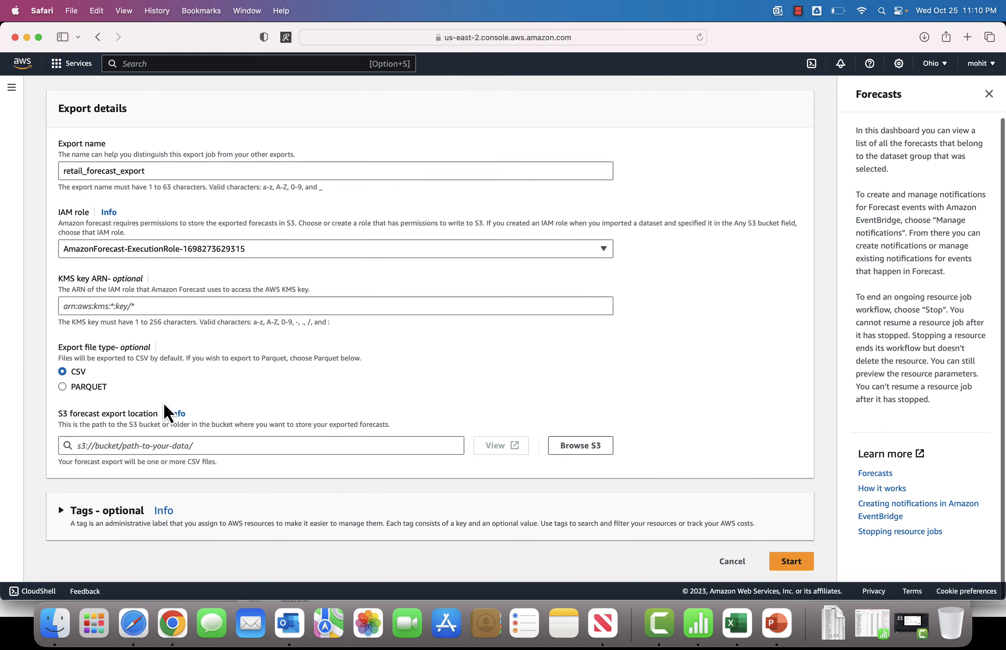
click(589, 454)
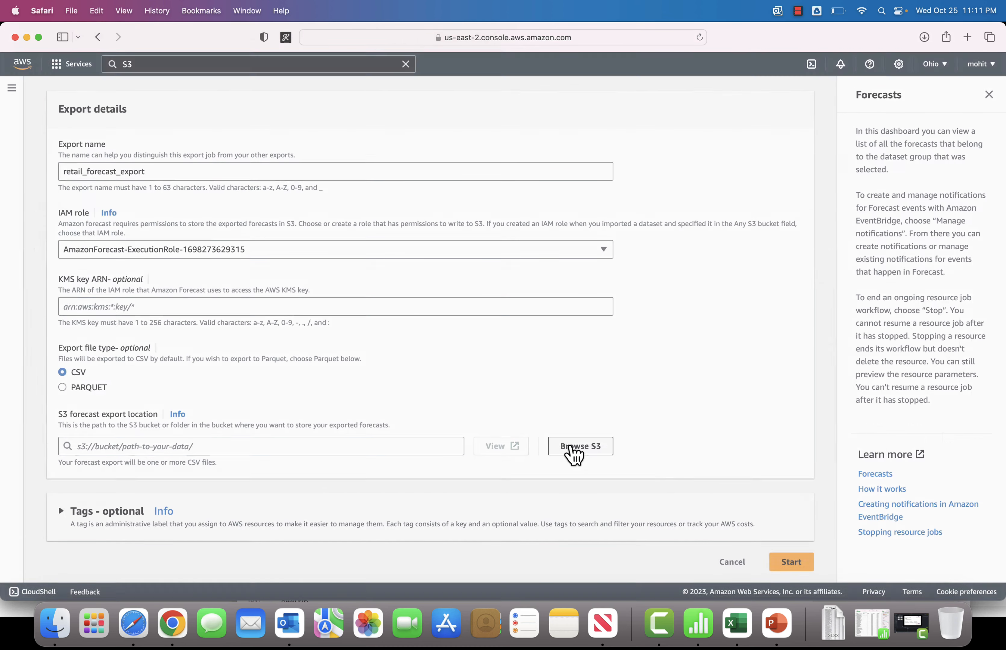
click(62, 384)
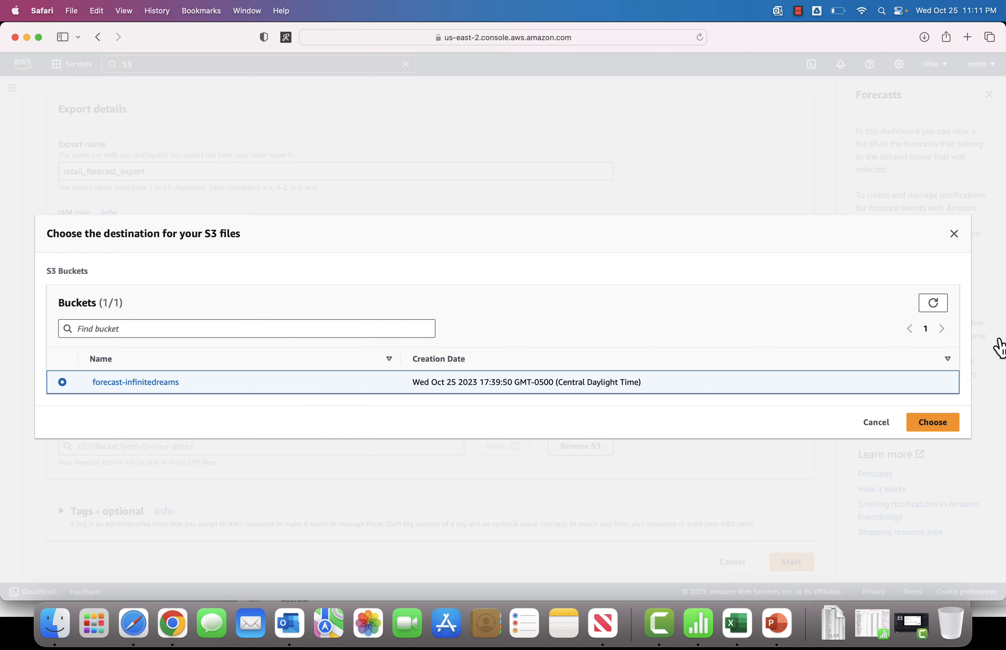
click(930, 423)
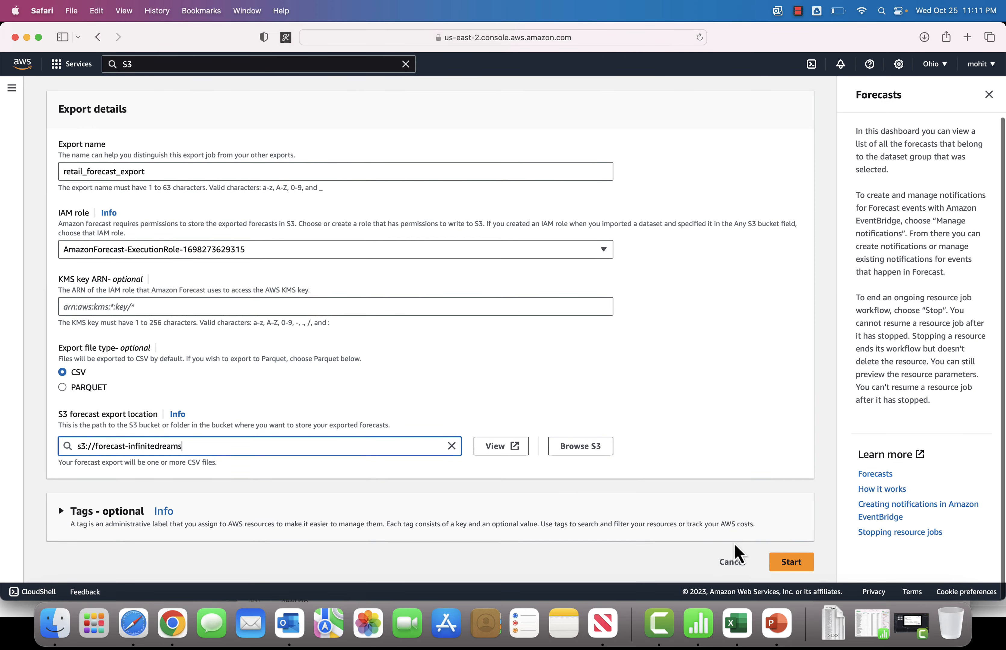
click(786, 570)
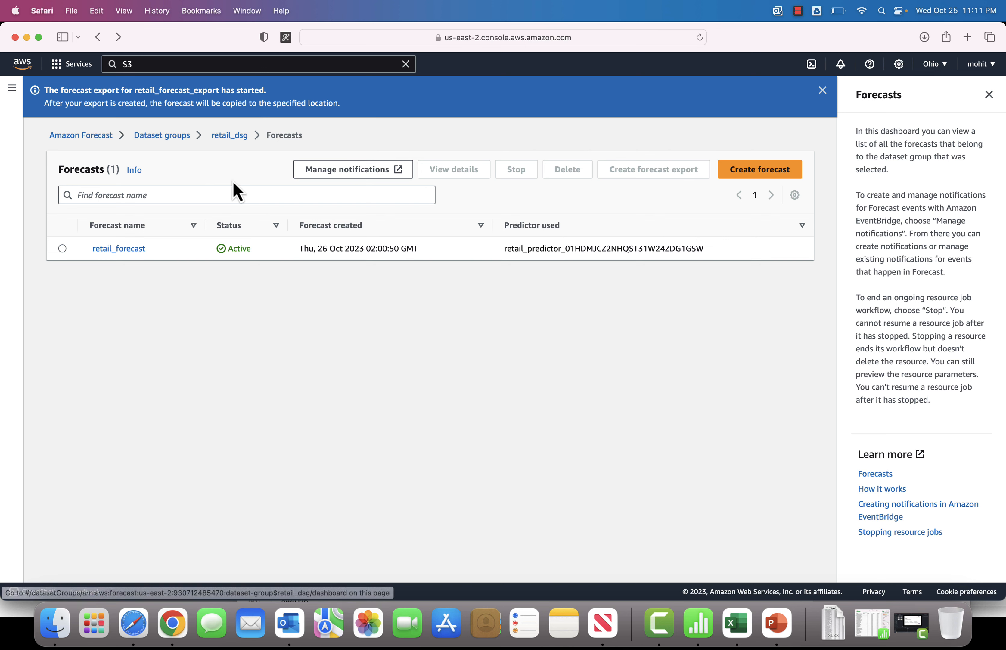
Step: Open the retail_forecast details page, then open the S3 console in a new browser tab and switch to it
click(119, 249)
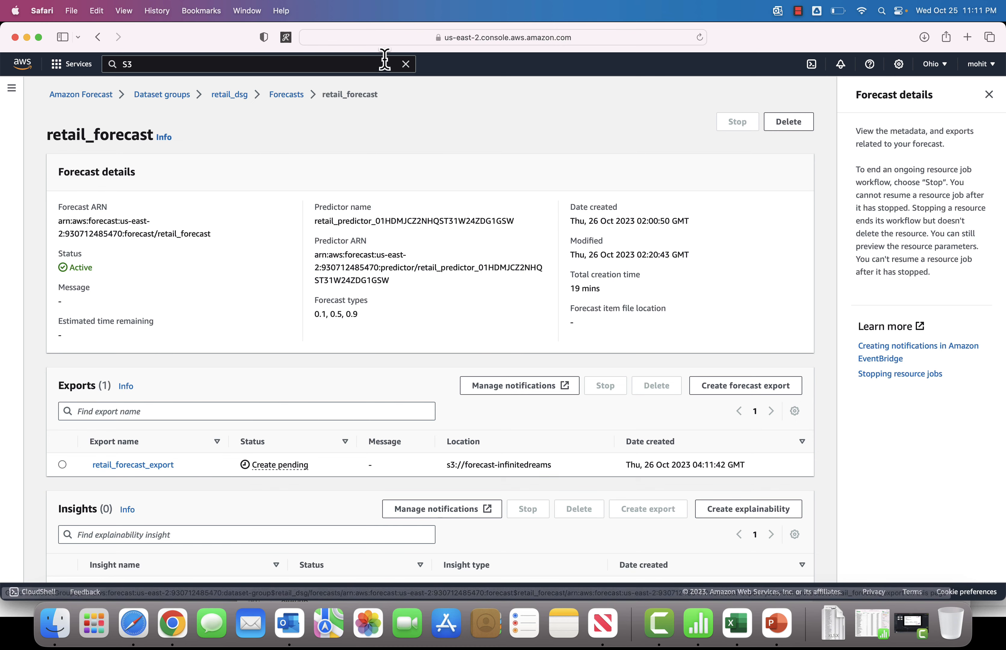
scroll(309, 151, up, 2)
click(336, 63)
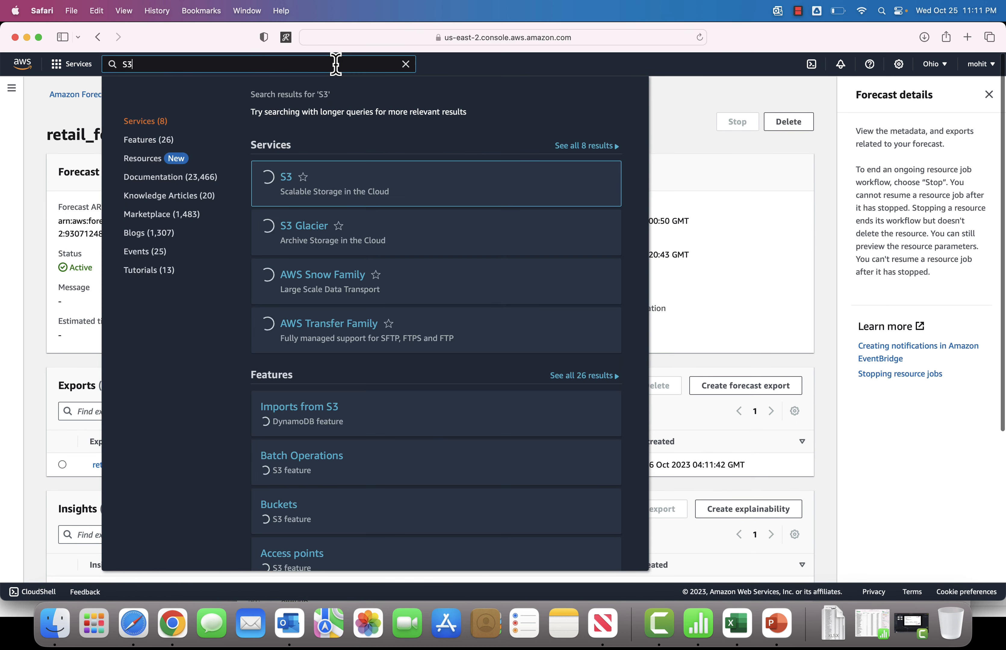
right_click(290, 183)
click(324, 179)
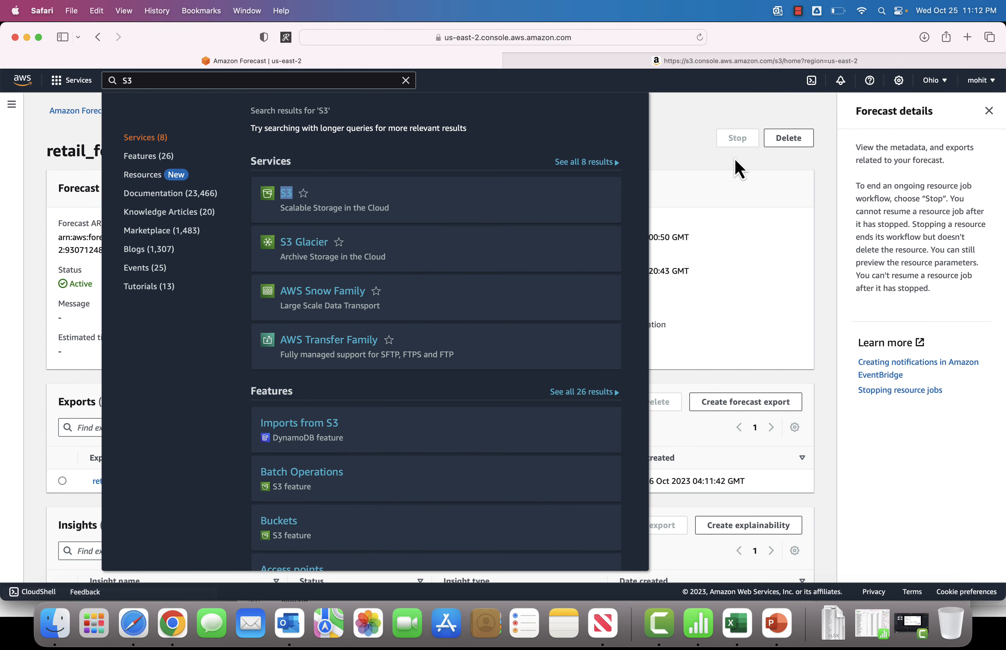
click(754, 62)
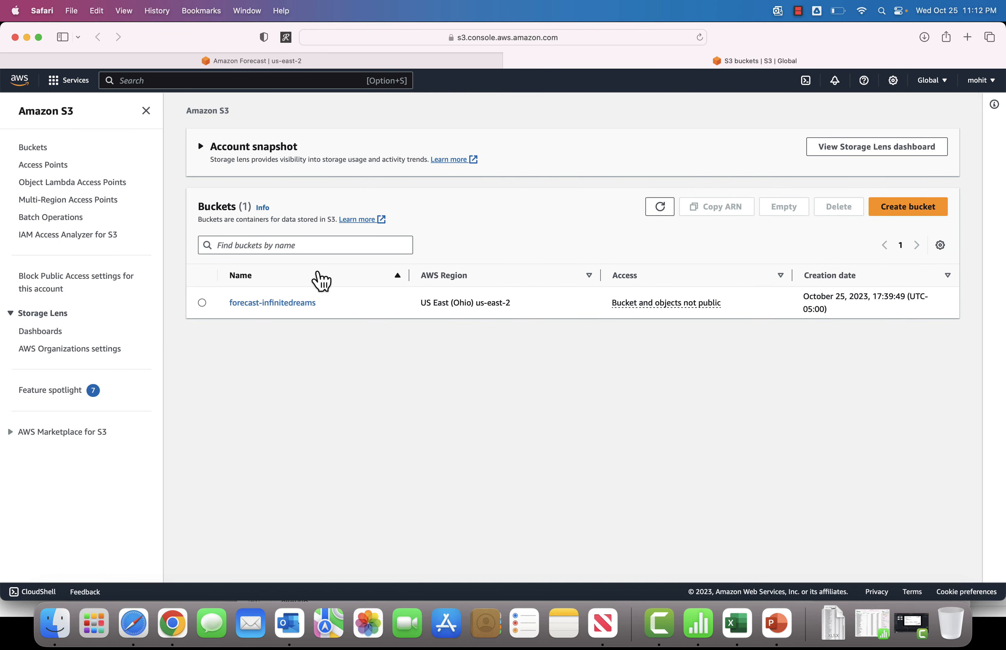
Step: Open the forecast-infinitedreams bucket to review its objects, then switch to the PowerPoint presentation
click(296, 303)
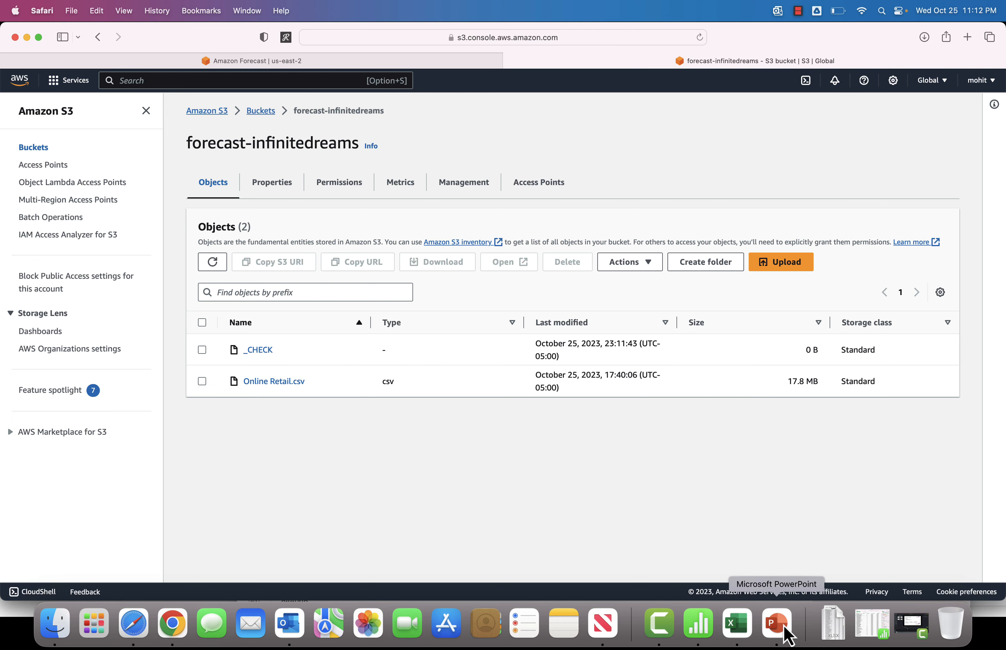
click(787, 636)
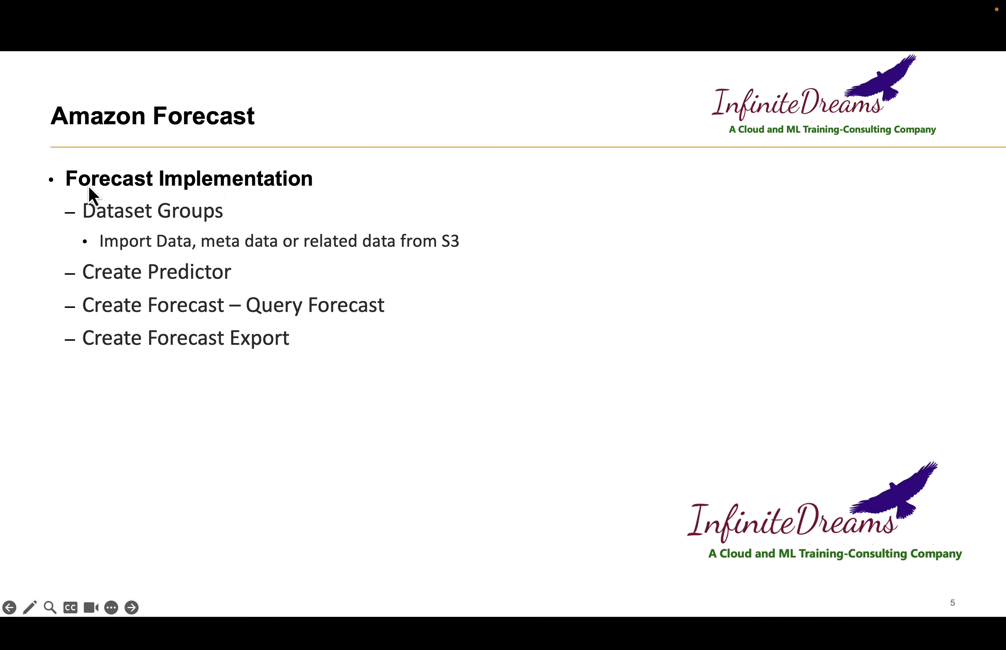